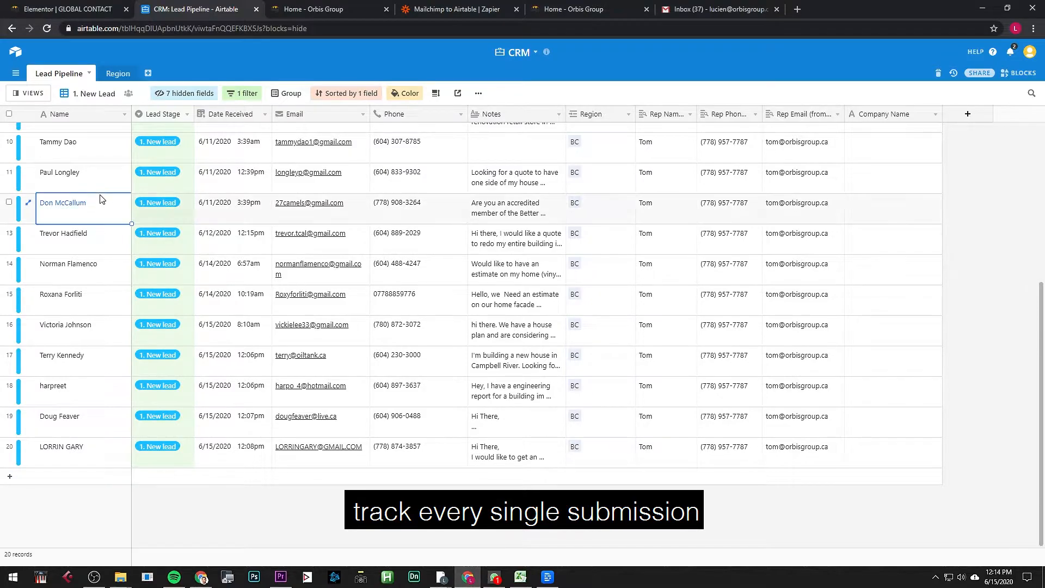
Step: Step down through the most recent lead rows in the Airtable Lead Pipeline table
click(110, 302)
click(108, 373)
click(109, 405)
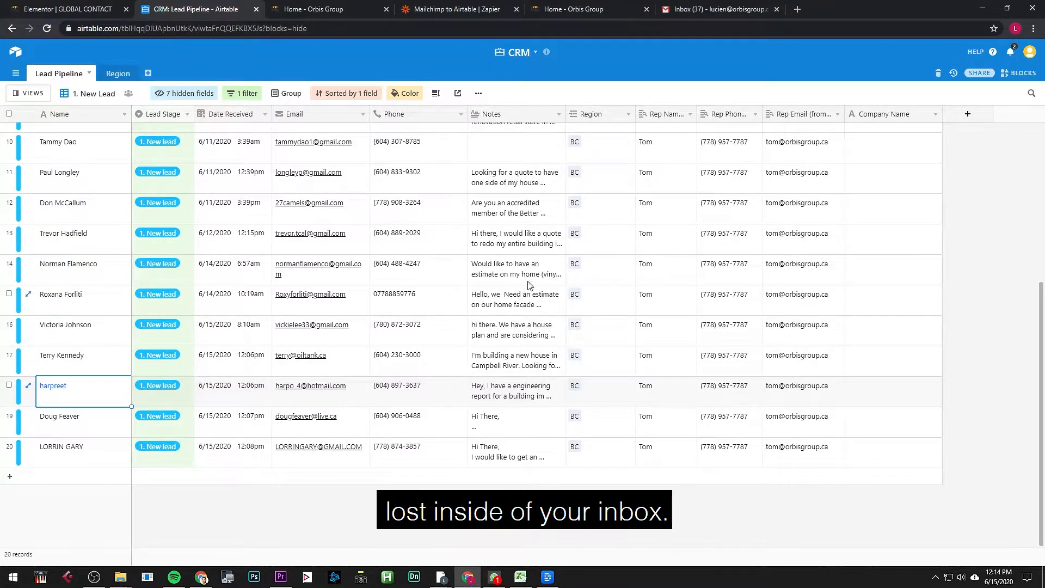
Step: Switch to the Home - Orbis Group tab and focus the estimate form's Name field
key(ctrl+Tab)
click(307, 288)
click(299, 239)
click(355, 313)
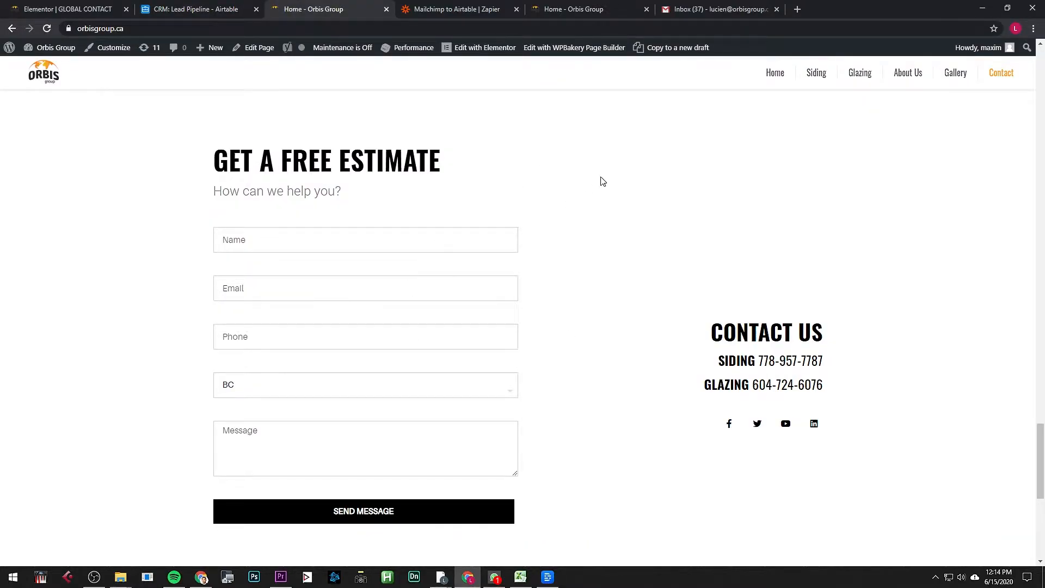
drag(710, 10, 446, 26)
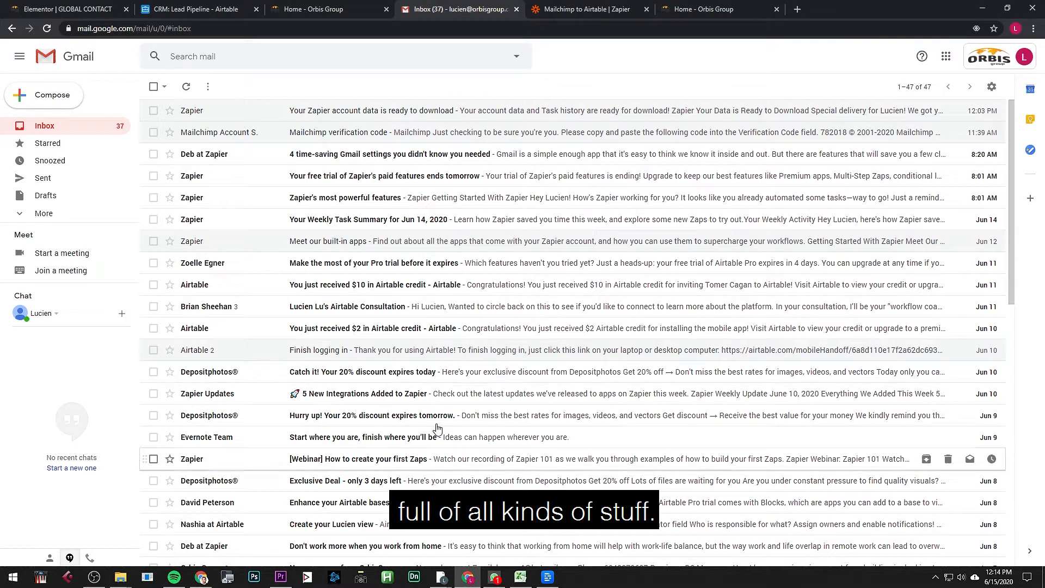
key(ctrl+Page_Up)
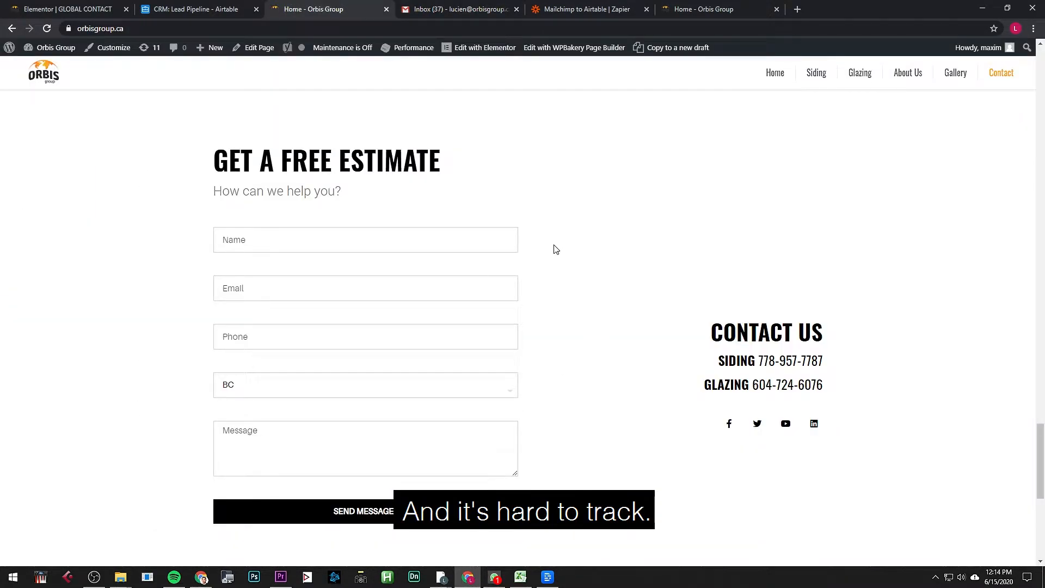
key(ctrl+Page_Up)
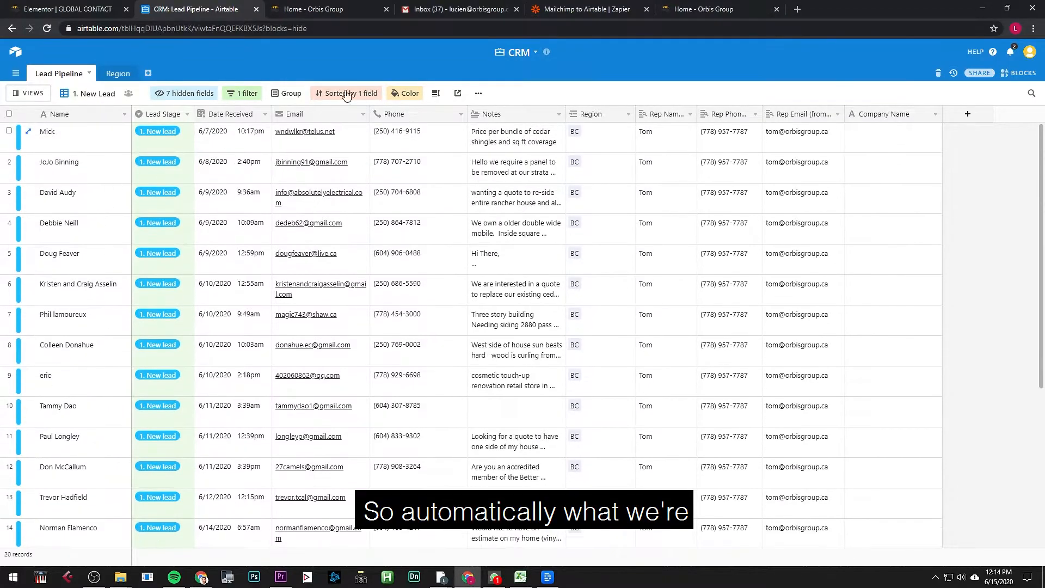
drag(556, 16, 404, 21)
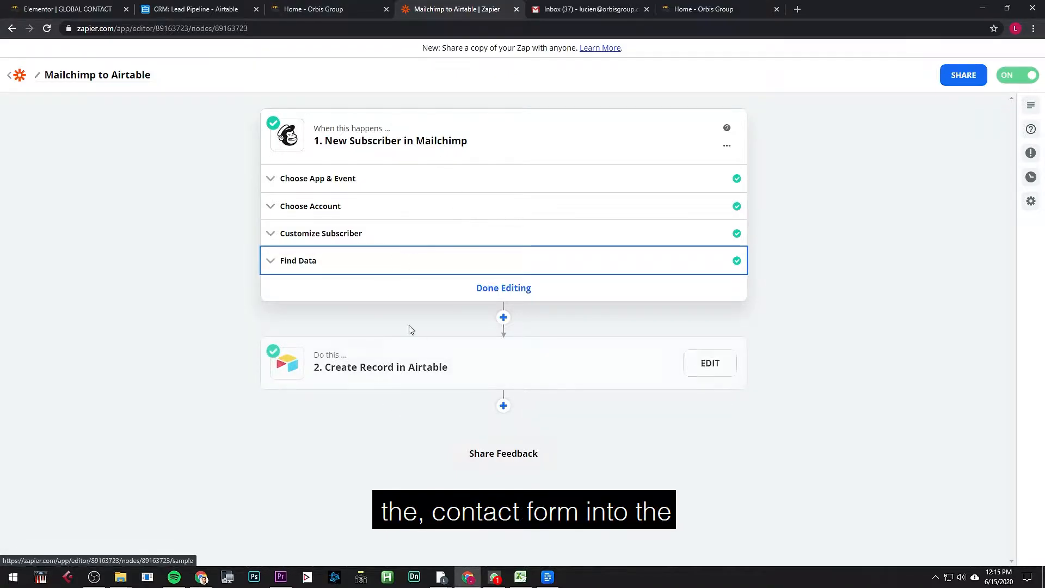
click(205, 11)
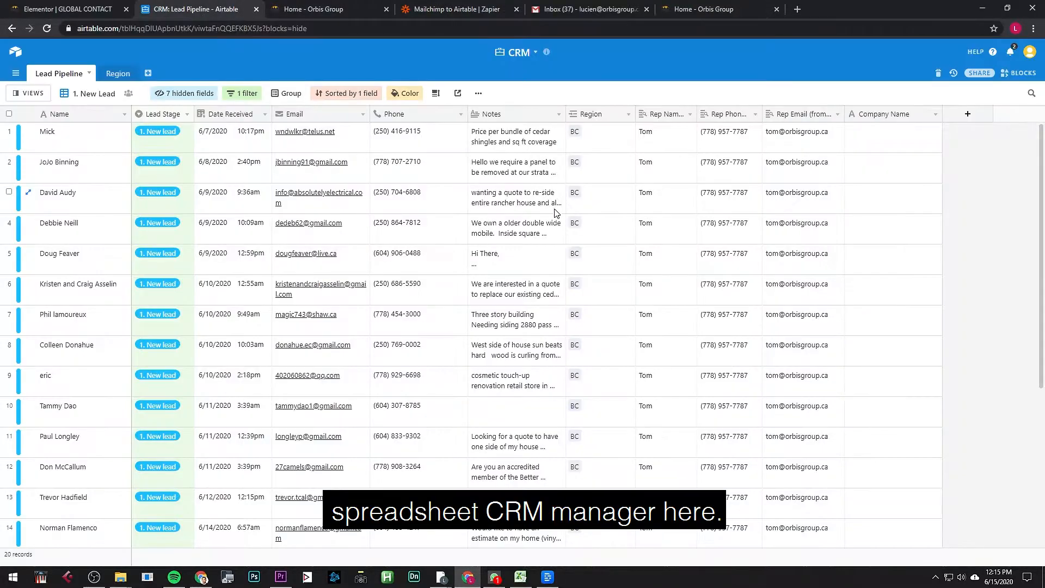
click(107, 143)
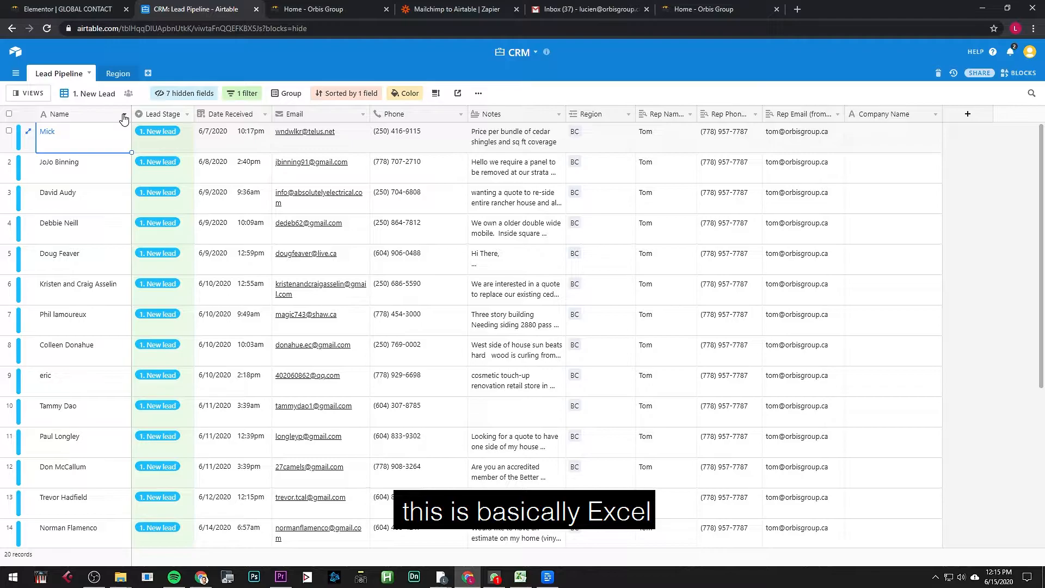
click(185, 113)
click(177, 131)
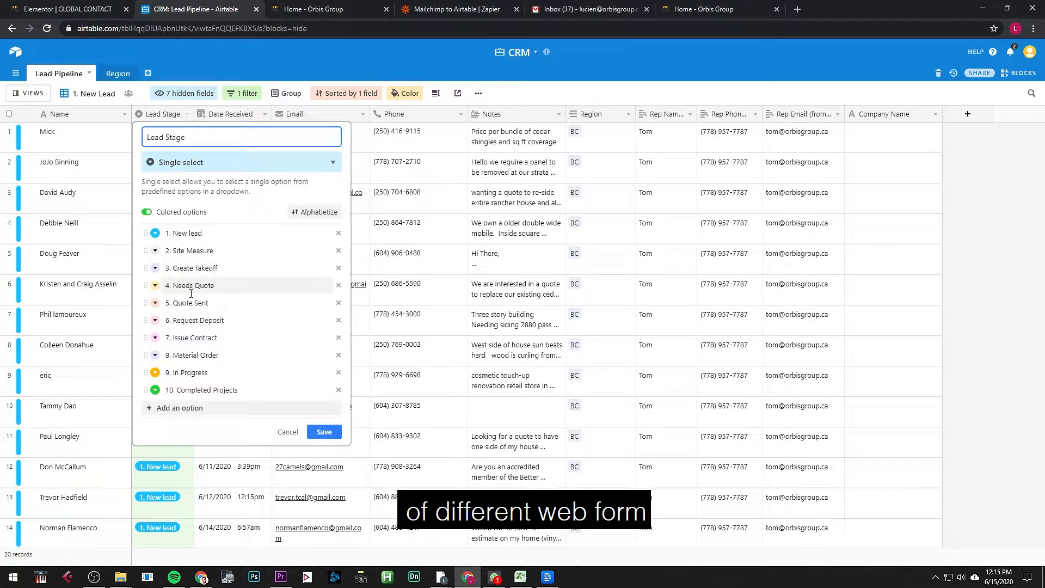
key(Escape)
click(419, 145)
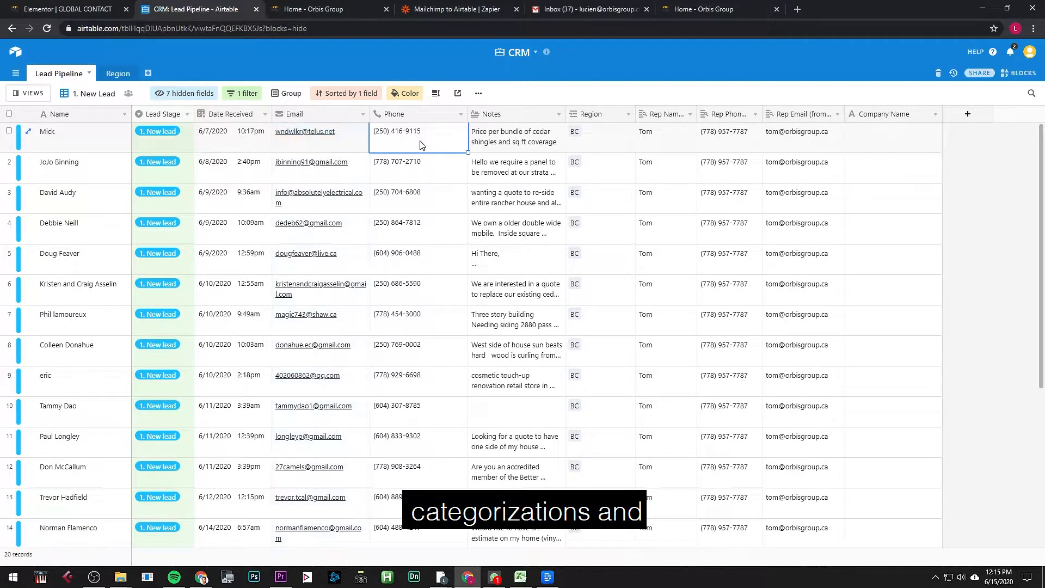
click(630, 140)
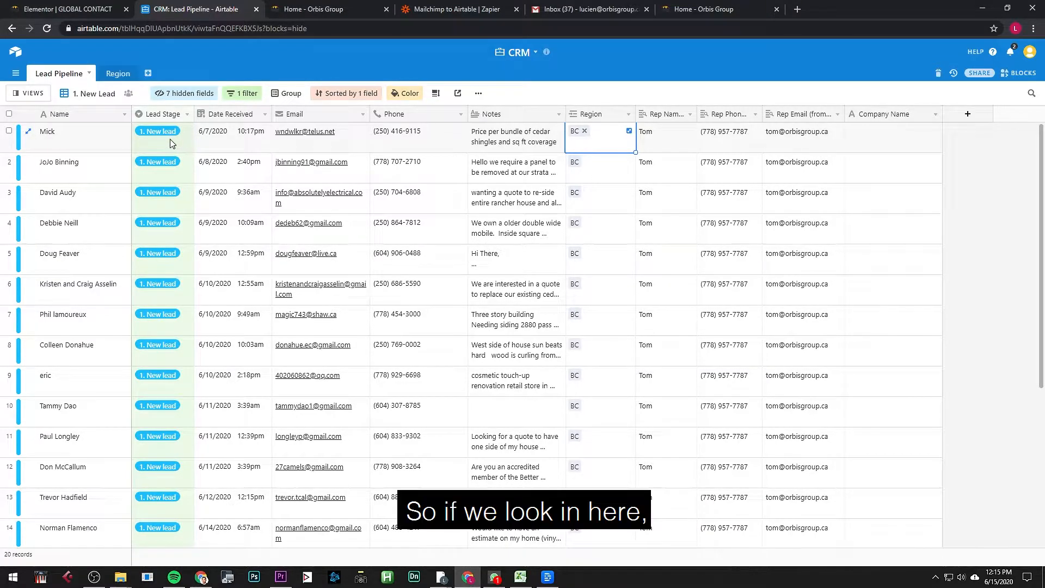
click(84, 145)
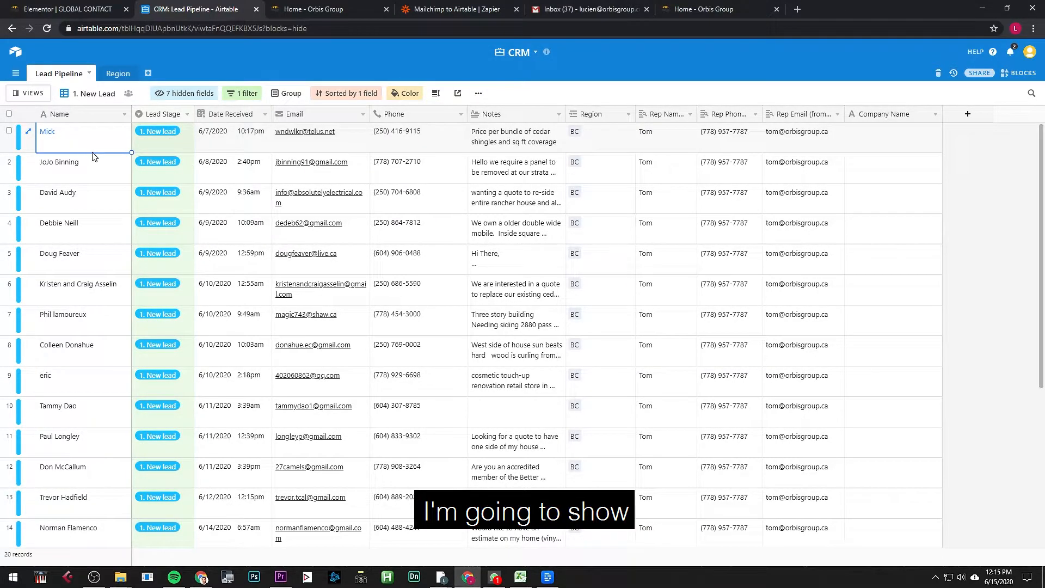
scroll(125, 188, down, 5)
key(ctrl+Tab)
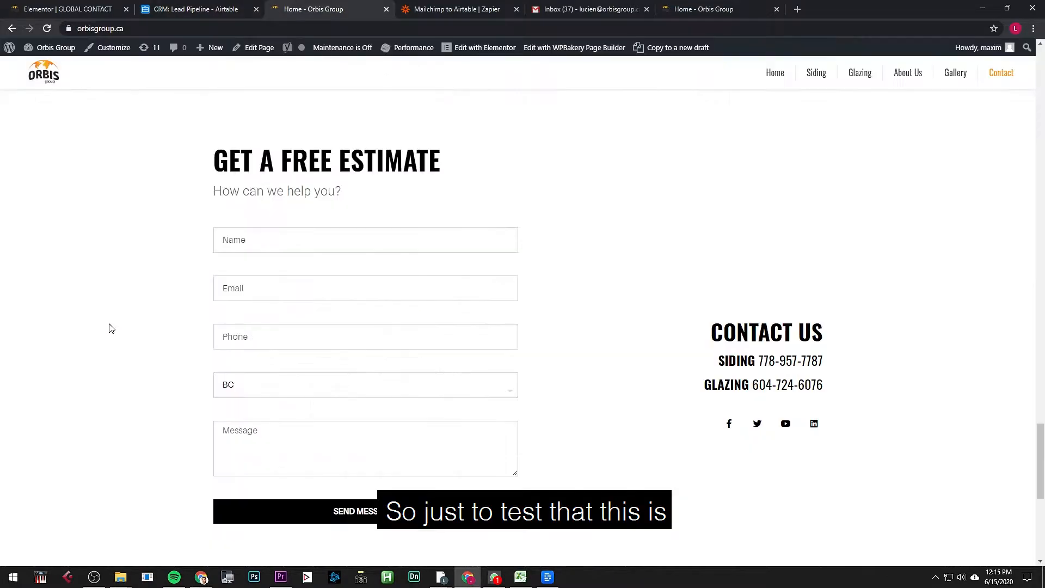
Step: Fill Name, Email and Phone from saved autofill entries and keep BC as the province
click(220, 243)
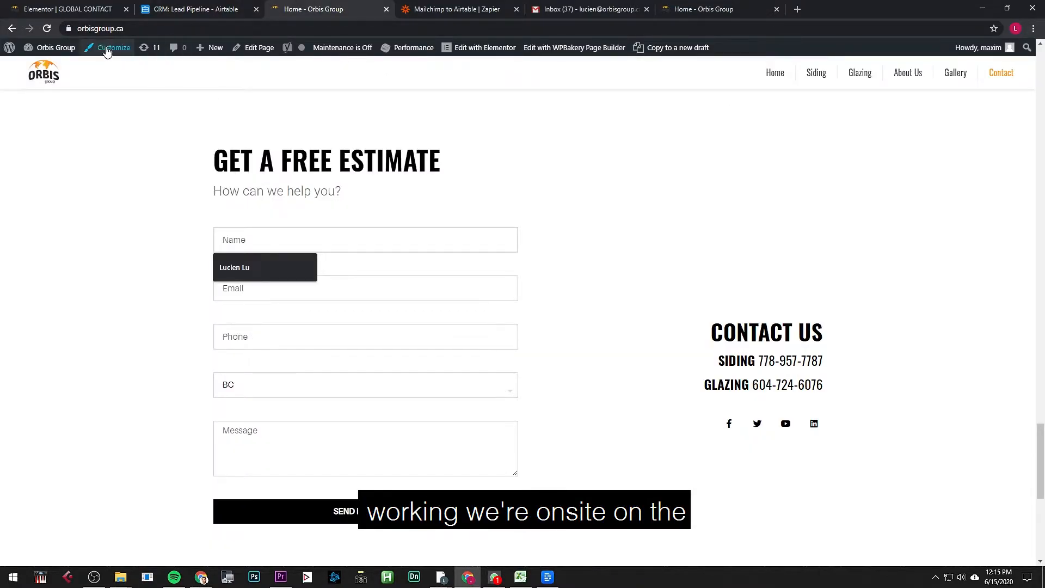
click(88, 28)
click(162, 246)
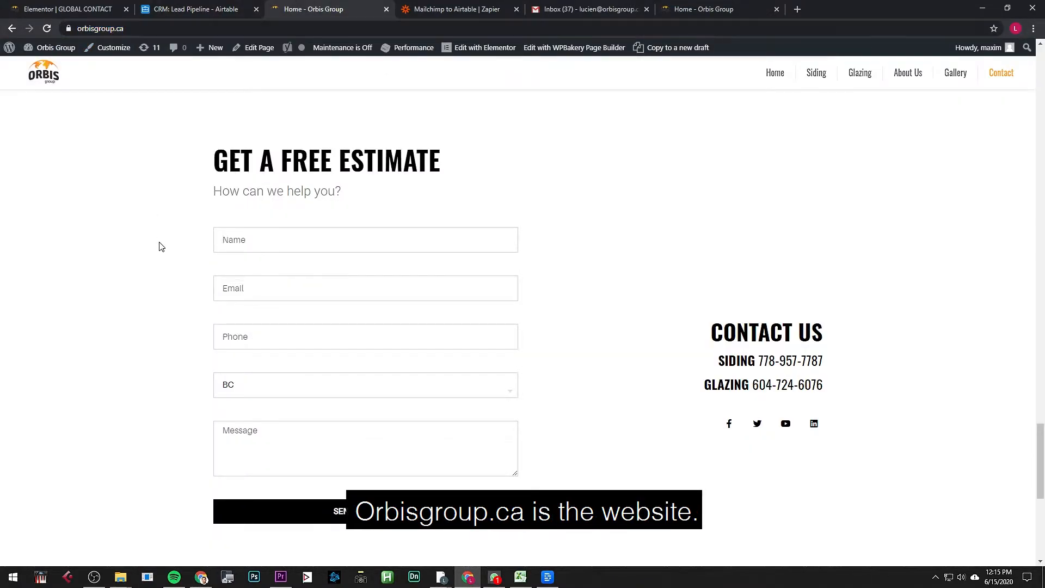
click(283, 245)
click(295, 263)
click(310, 289)
click(302, 318)
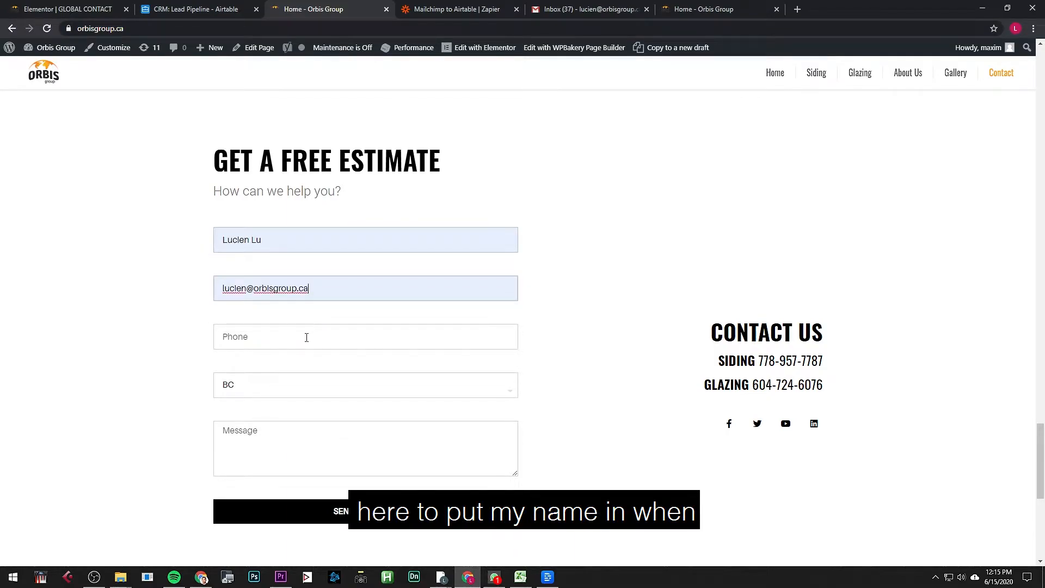
click(306, 338)
click(287, 366)
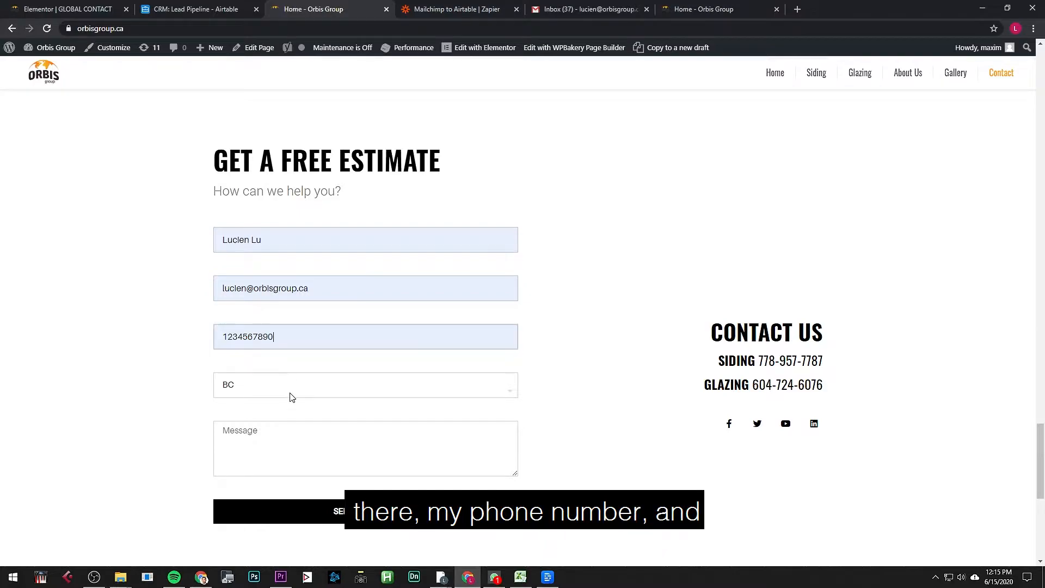
click(291, 397)
click(296, 404)
Step: Enter the test message 'This is a test email for Orbis.' and submit, checking the success confirmation
click(296, 434)
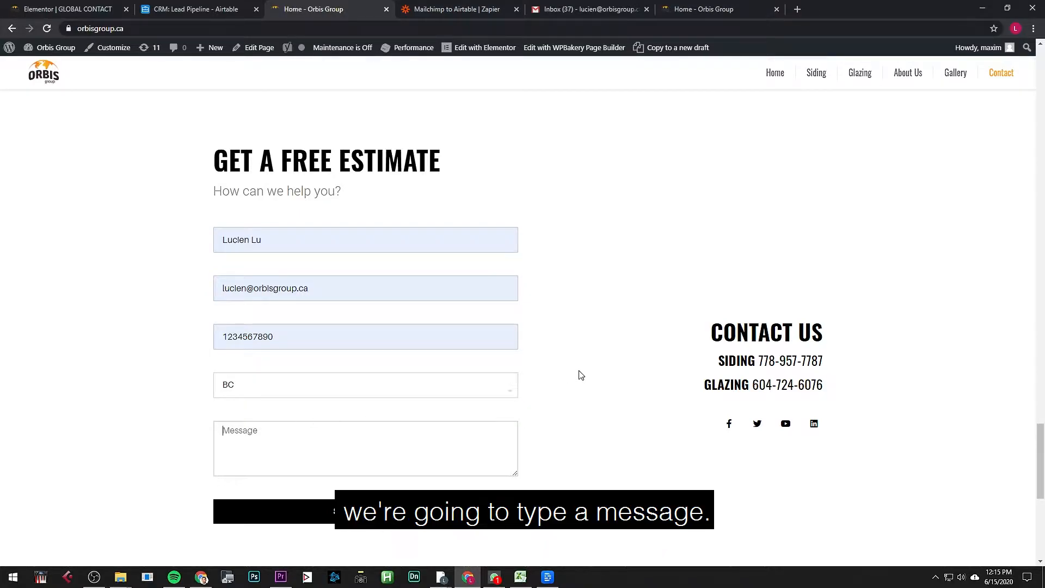
text(This is a test )
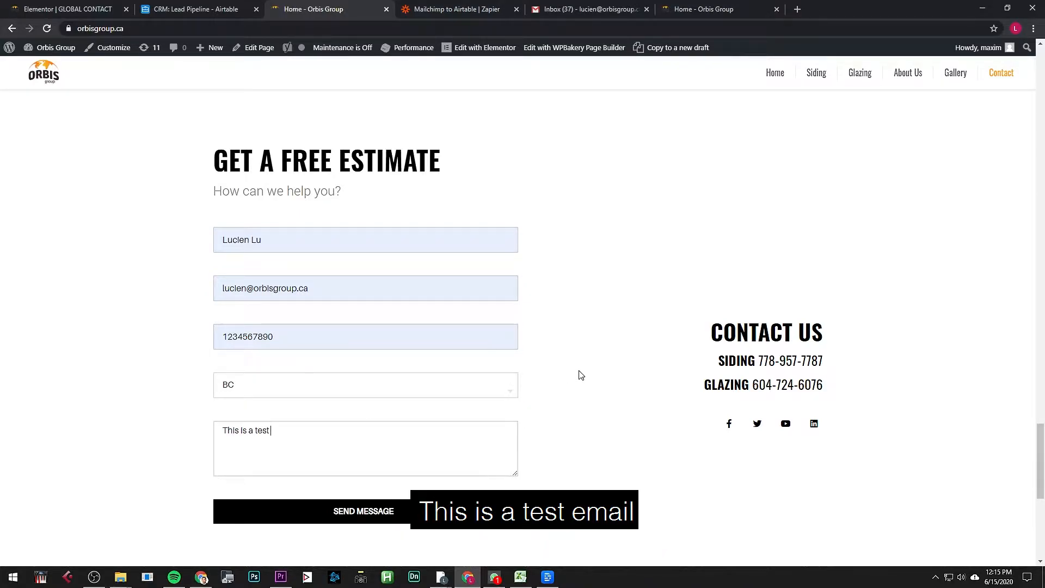
text(email for Orbis.)
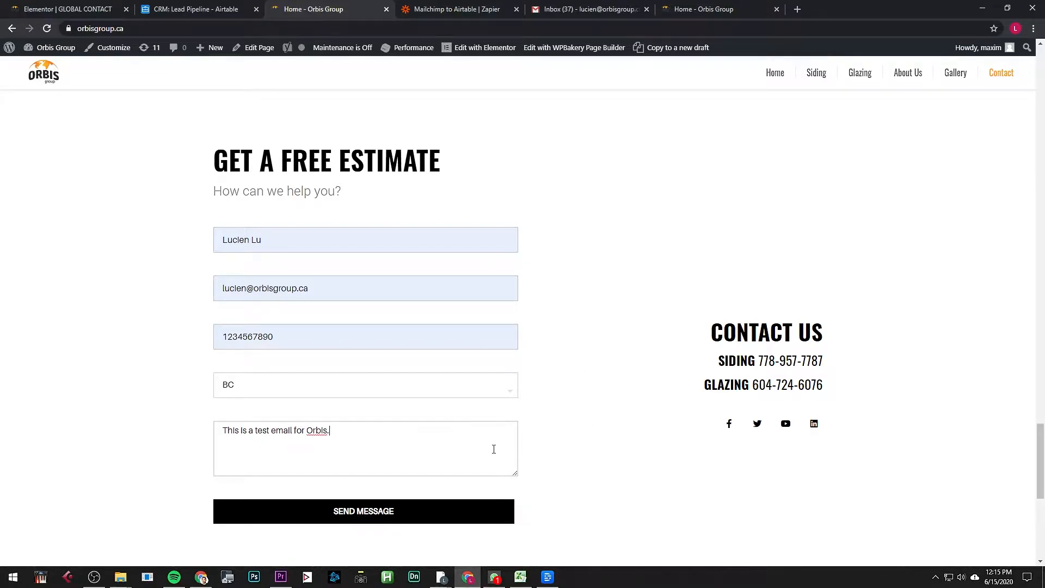
click(490, 510)
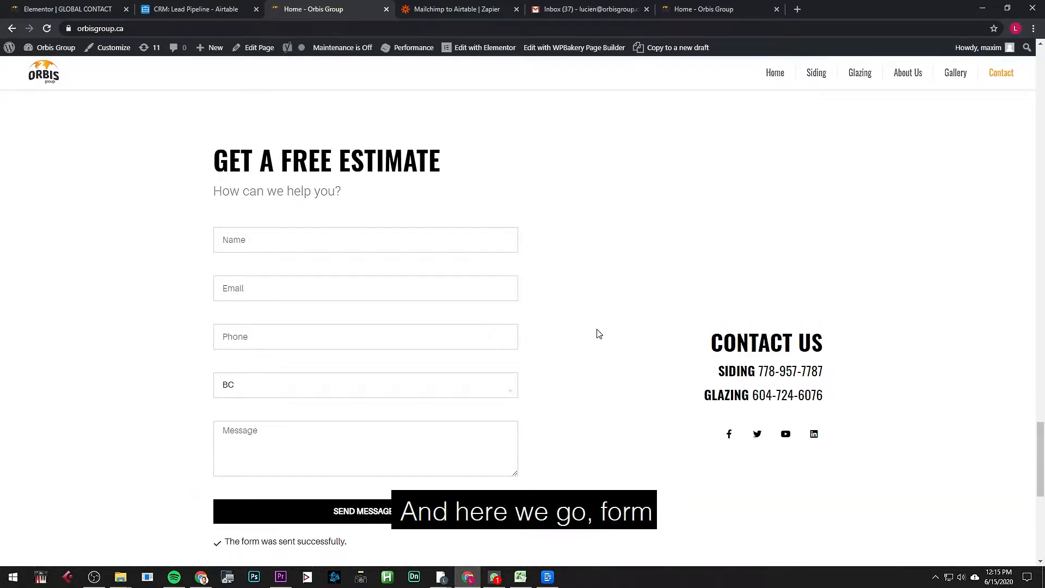
drag(220, 544, 401, 548)
click(401, 548)
scroll(550, 365, down, 3)
scroll(545, 374, up, 3)
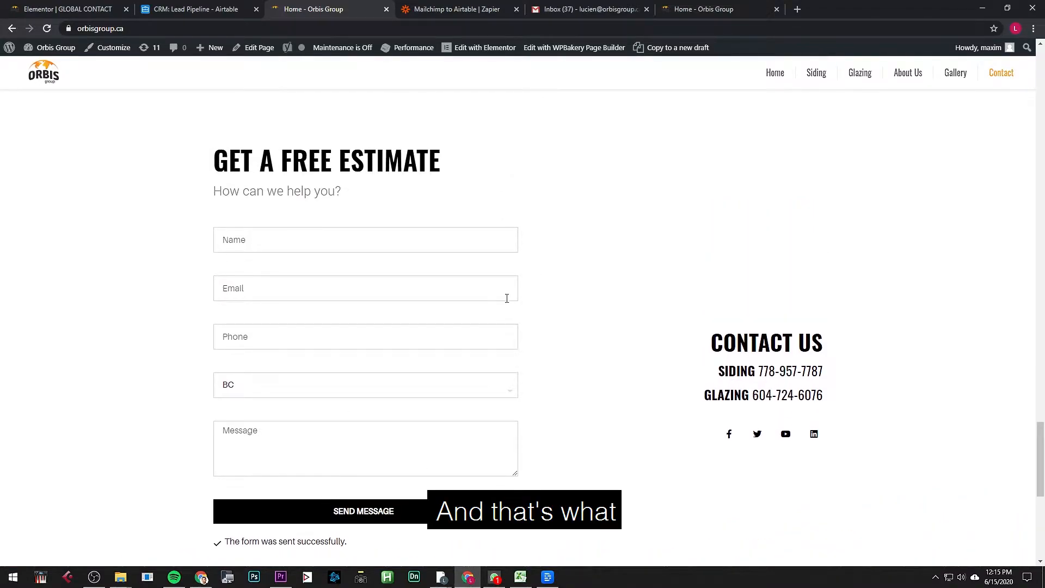
key(ctrl+Tab)
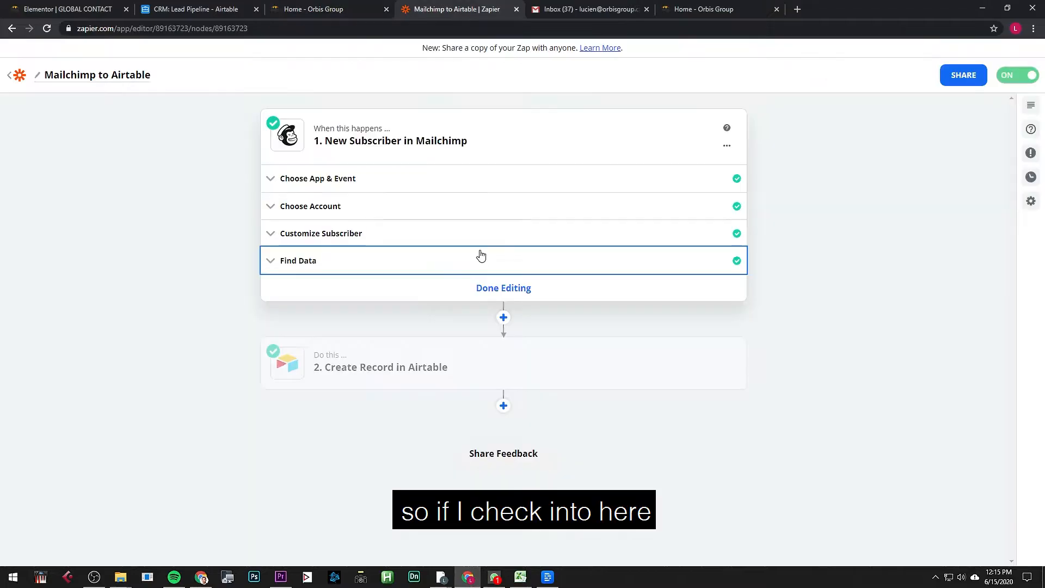
key(ctrl+Tab)
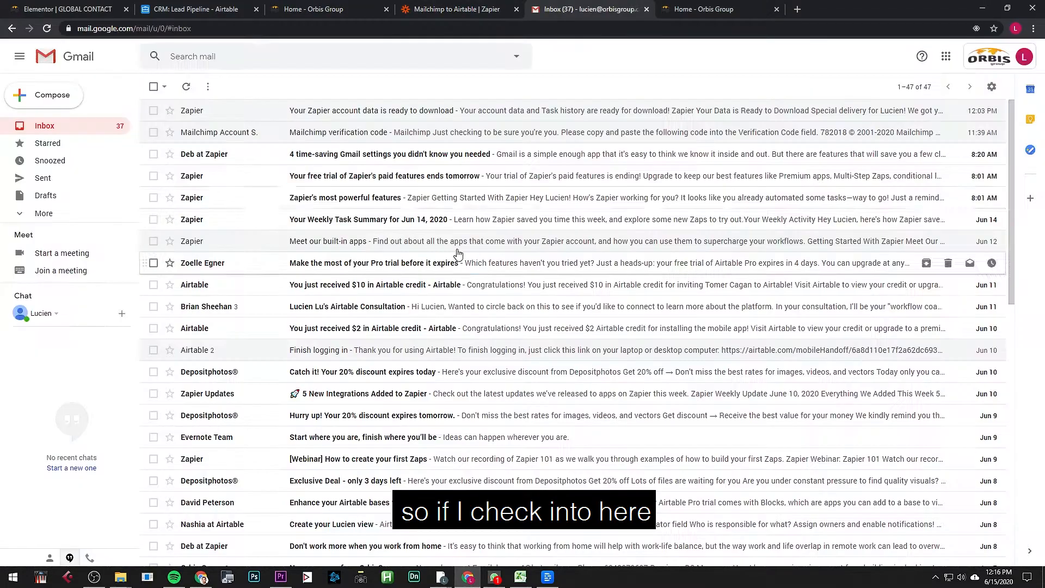
click(84, 145)
click(79, 131)
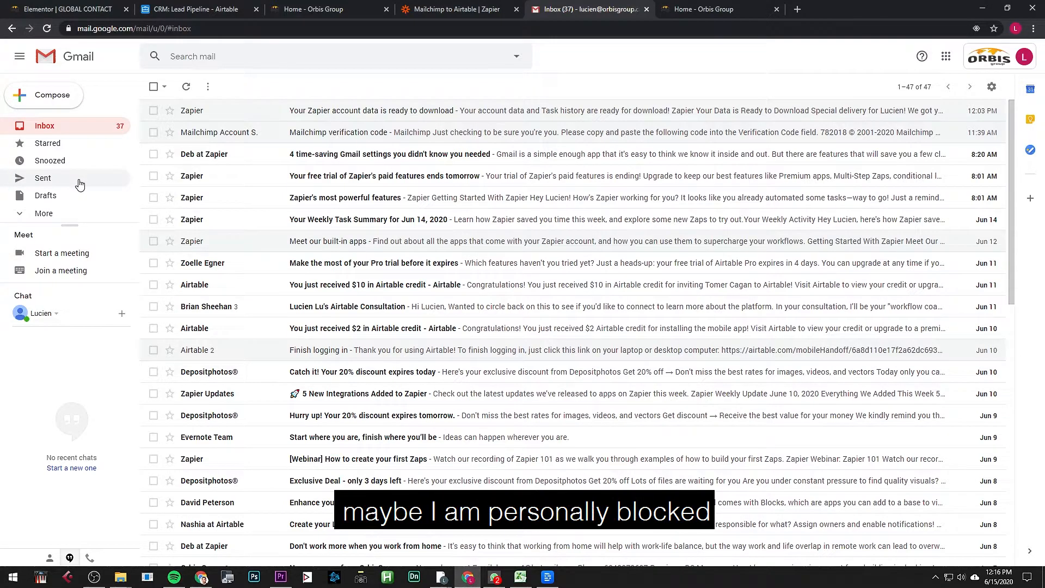
click(493, 576)
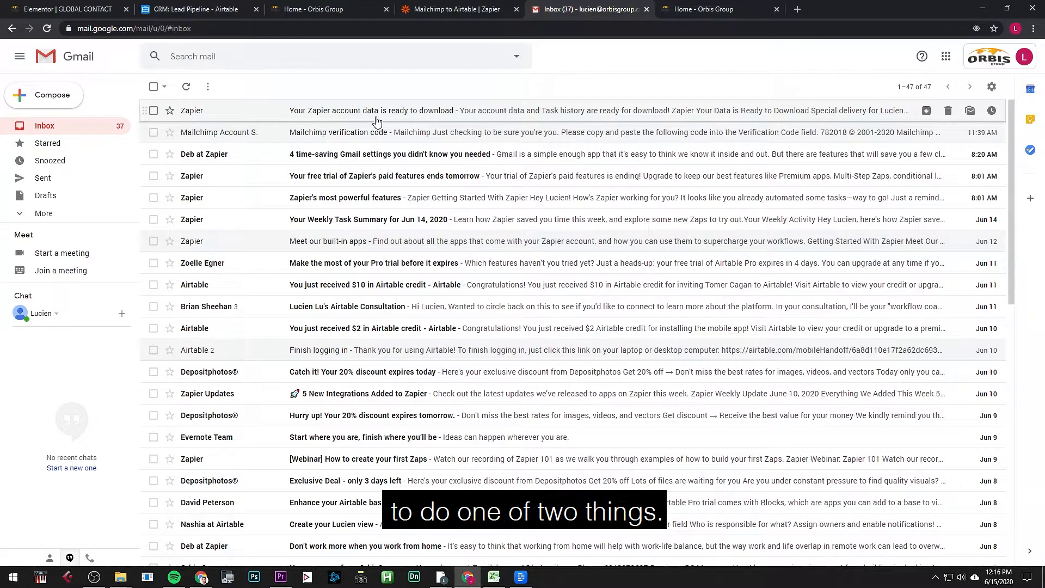
key(ctrl+shift+Tab)
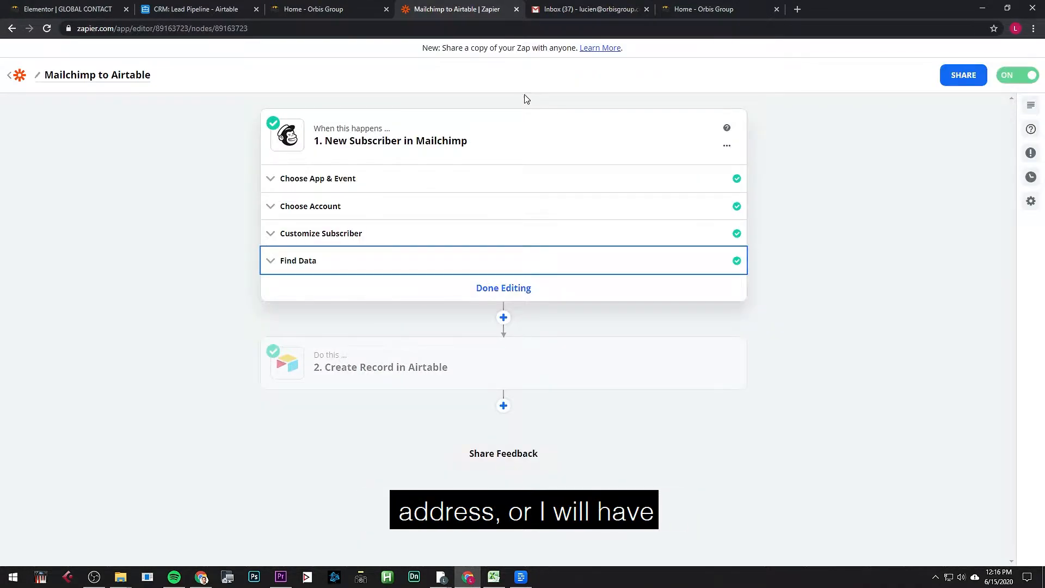
key(ctrl+shift+Tab)
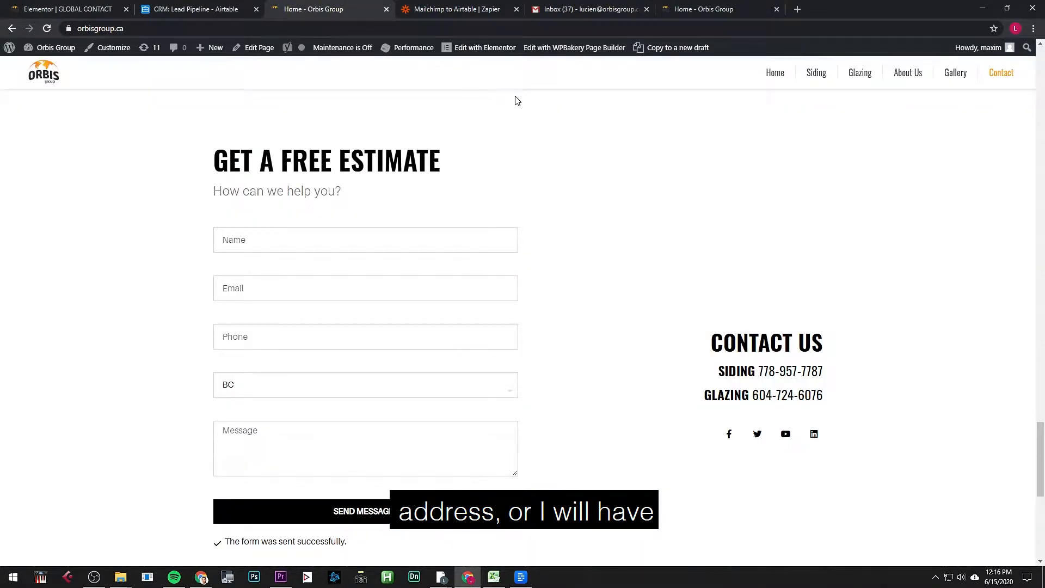
Step: Open the contact form in Elementor and expand Actions After Submit to show Email, Redirect and MailChimp
click(71, 9)
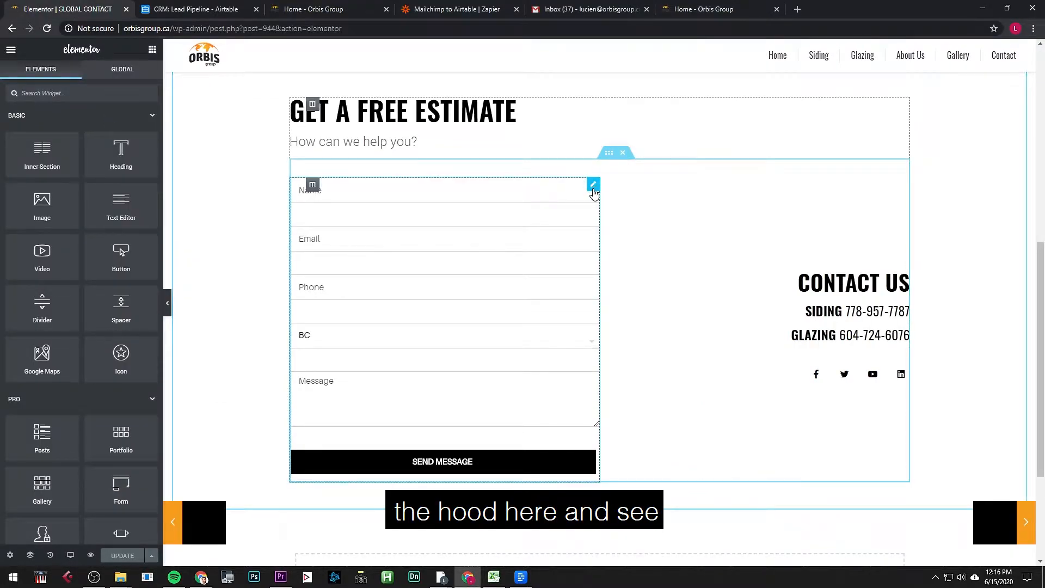
click(594, 186)
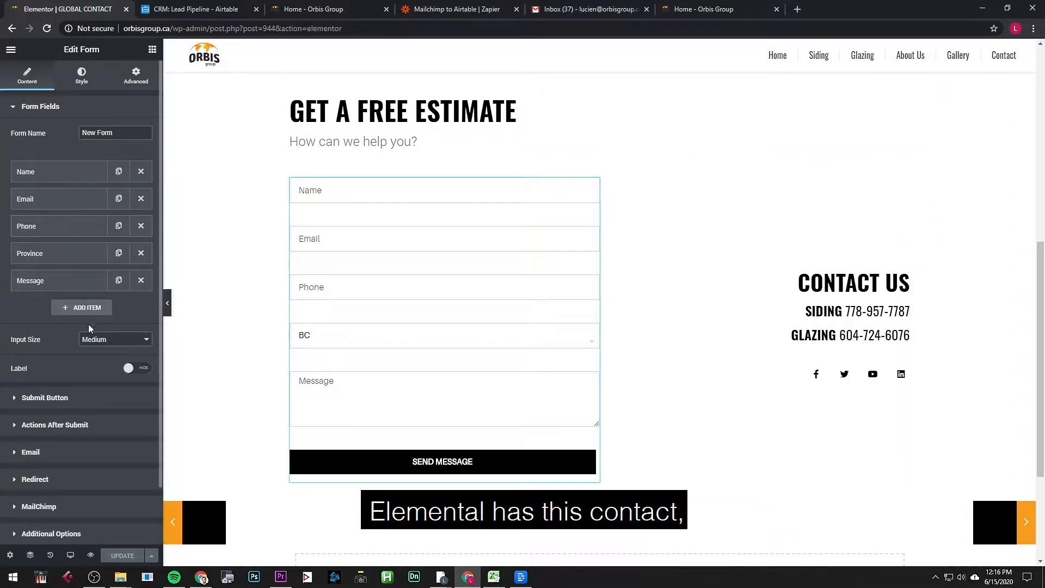
click(136, 76)
click(26, 82)
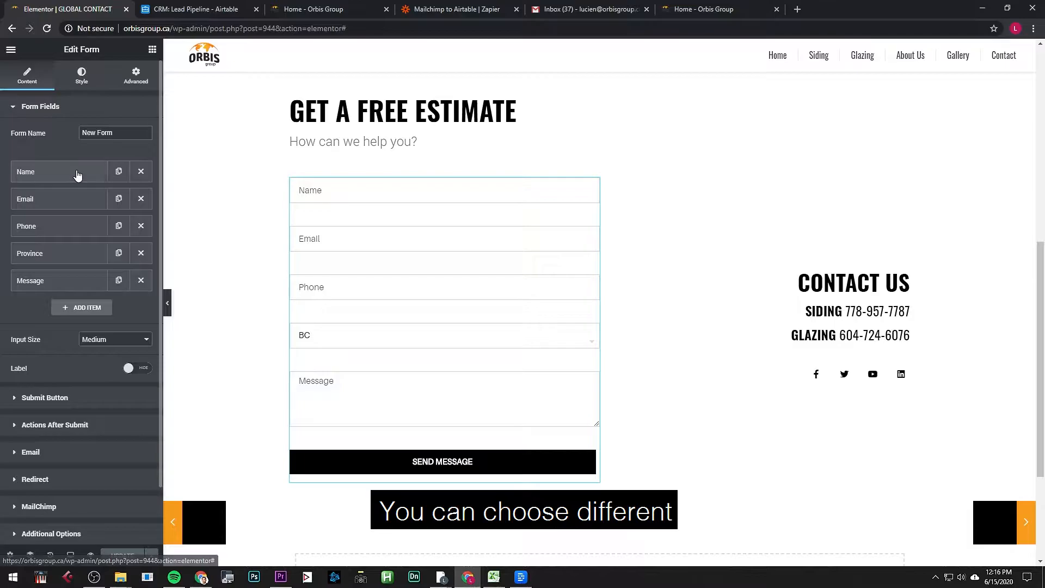
click(70, 403)
click(78, 411)
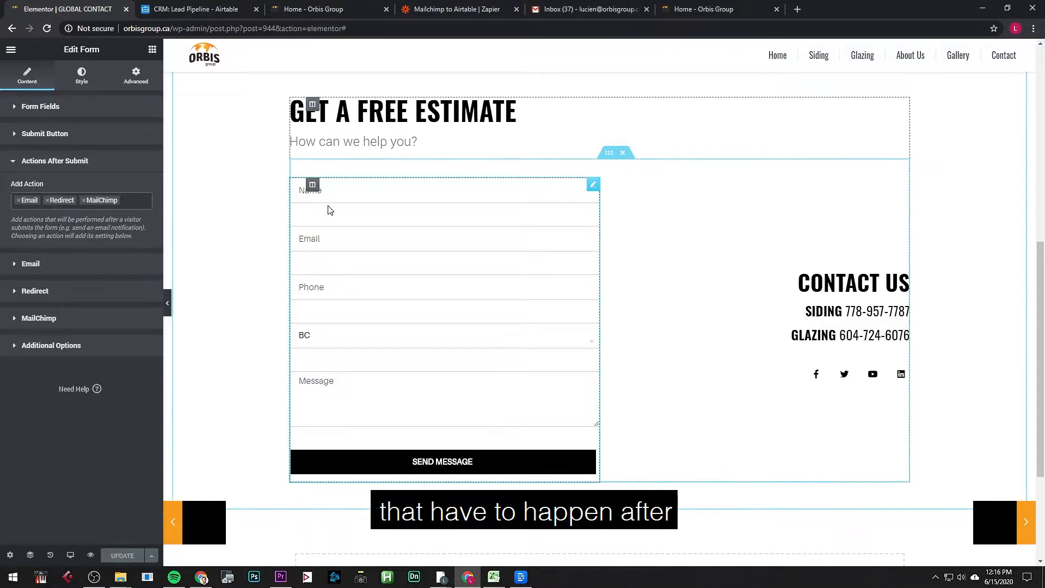
Step: Review the Email action's recipient, subject, sender address and sender name 'Orbis Group'
click(64, 267)
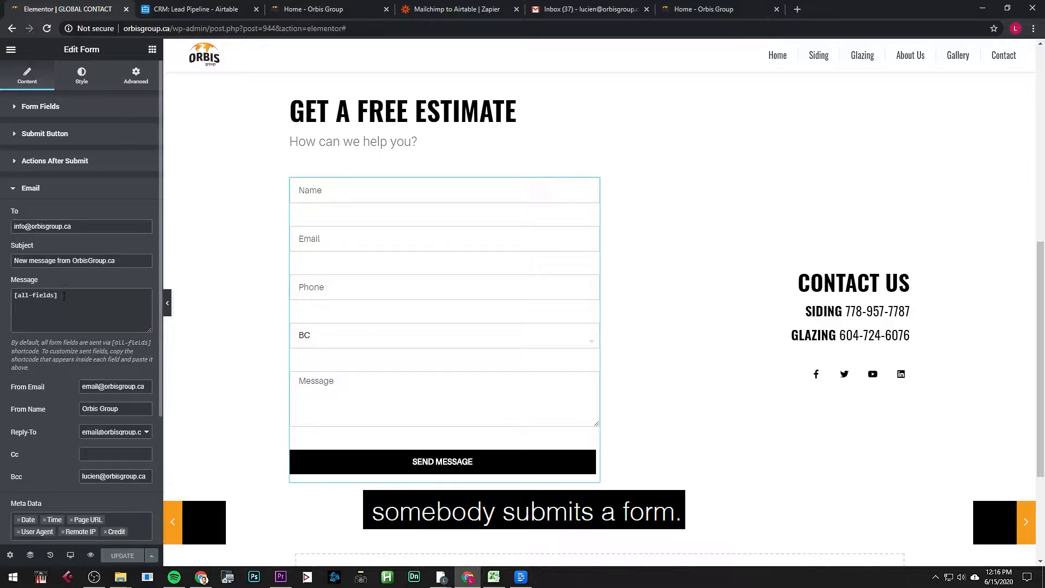
triple_click(81, 227)
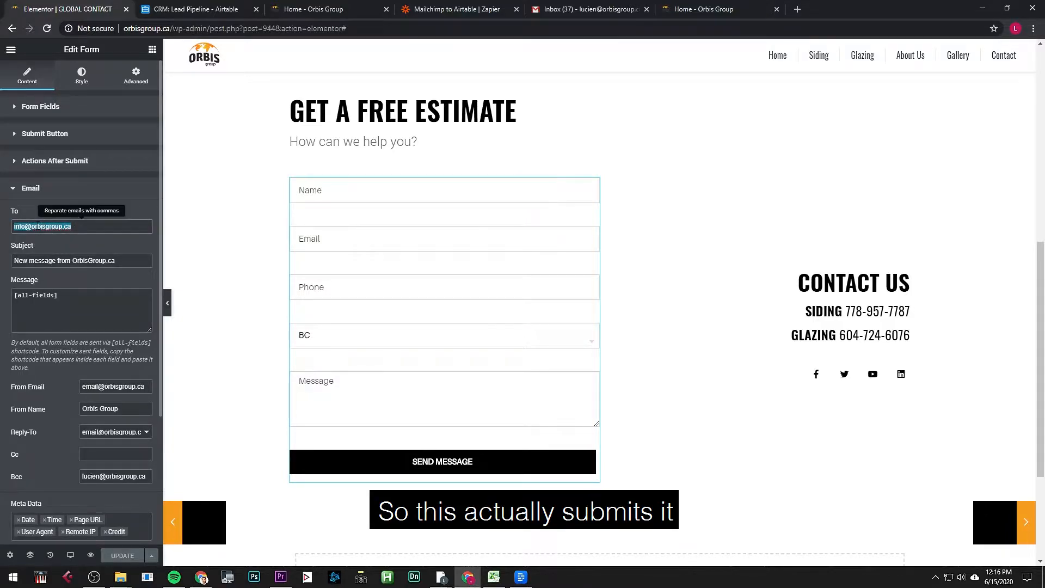
click(81, 261)
click(91, 386)
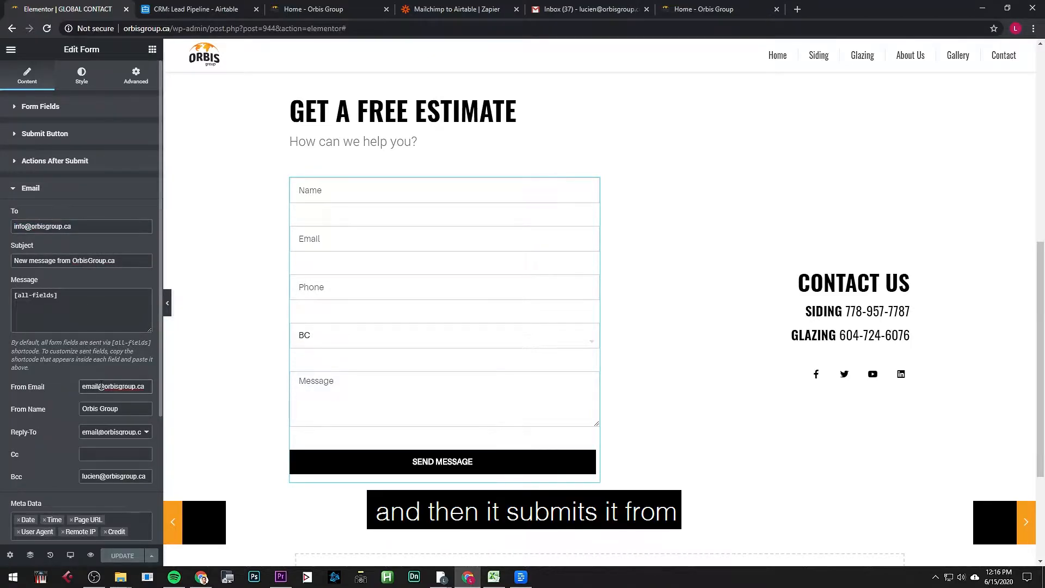
scroll(99, 393, down, 2)
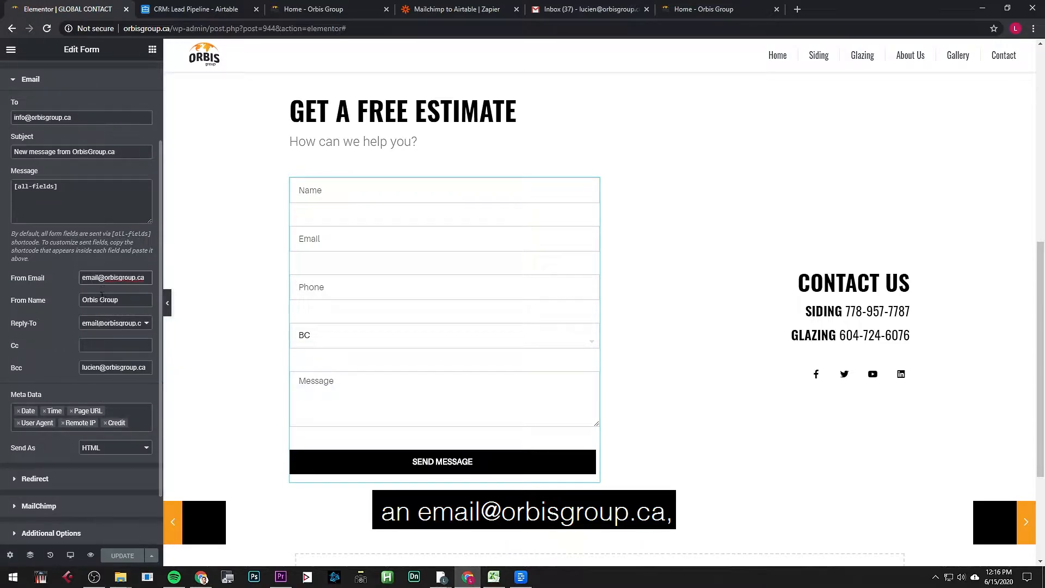
drag(99, 277, 79, 283)
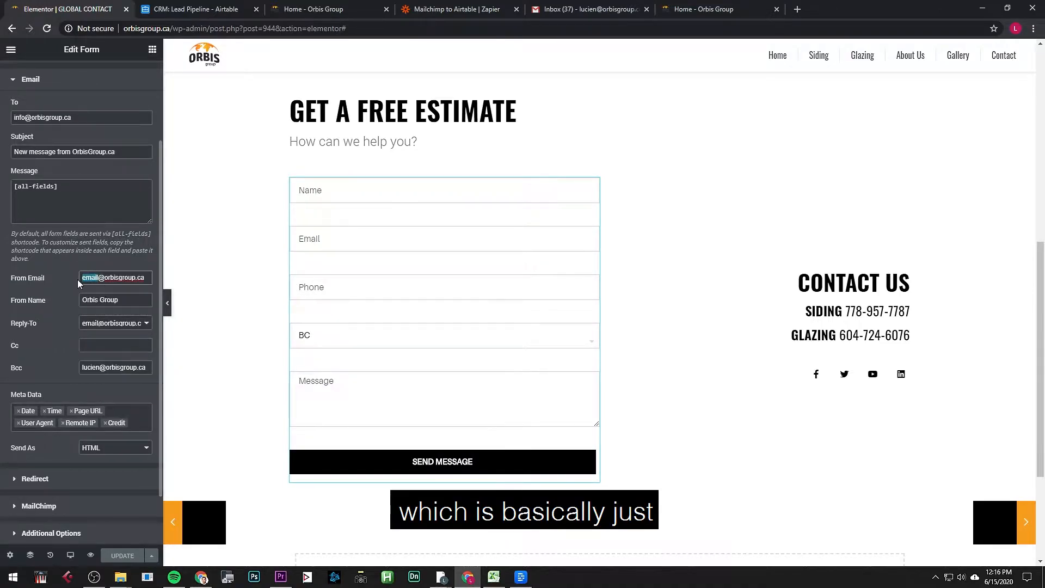
click(89, 303)
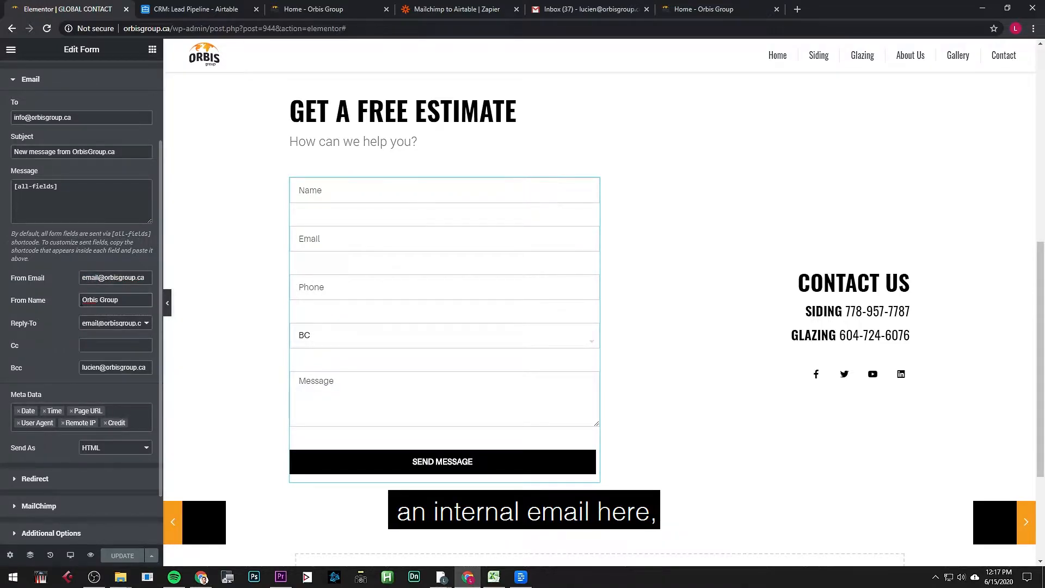
click(101, 278)
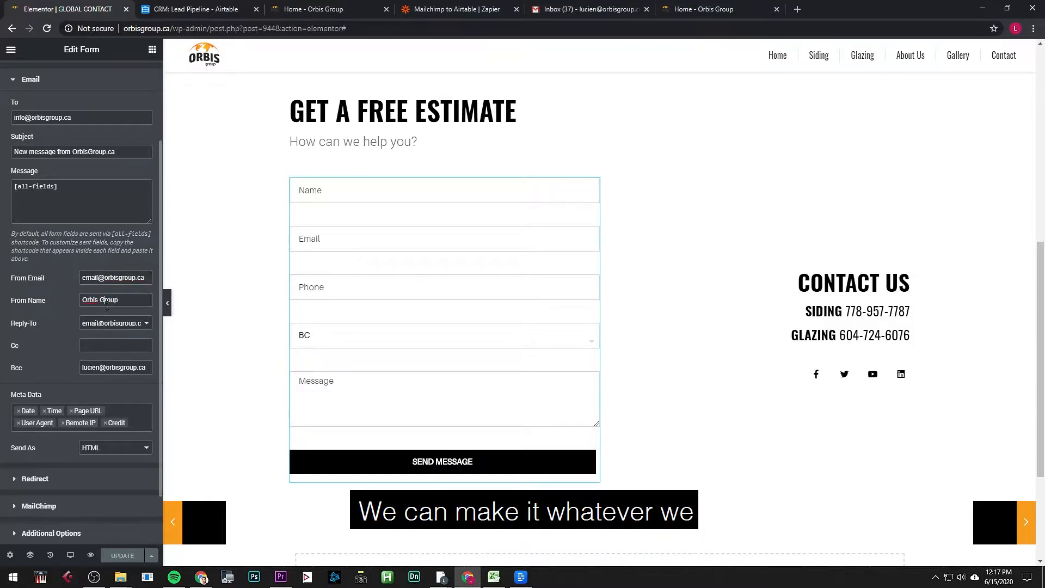
drag(130, 301, 63, 299)
click(66, 323)
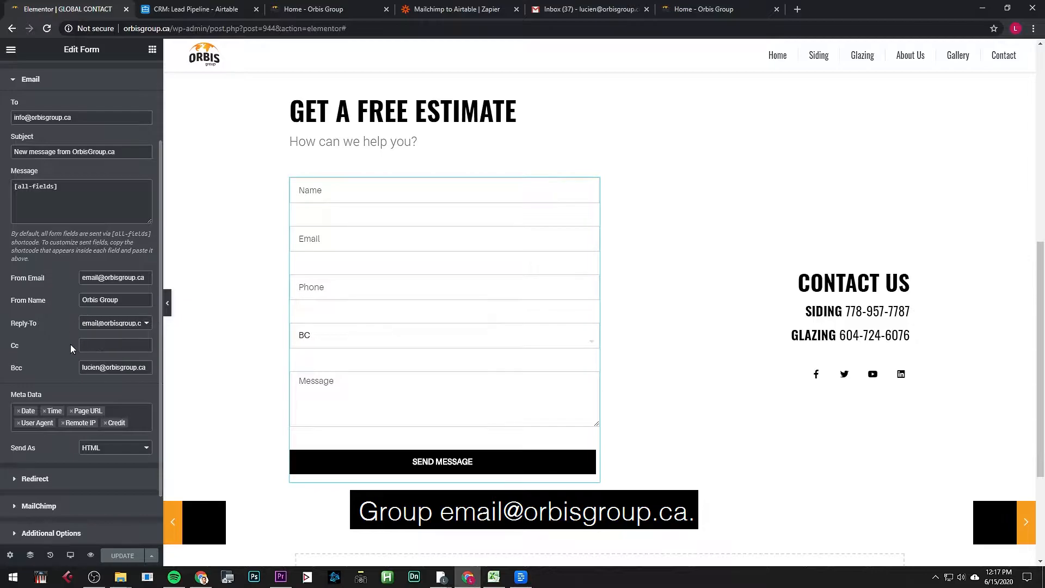
scroll(61, 349, down, 2)
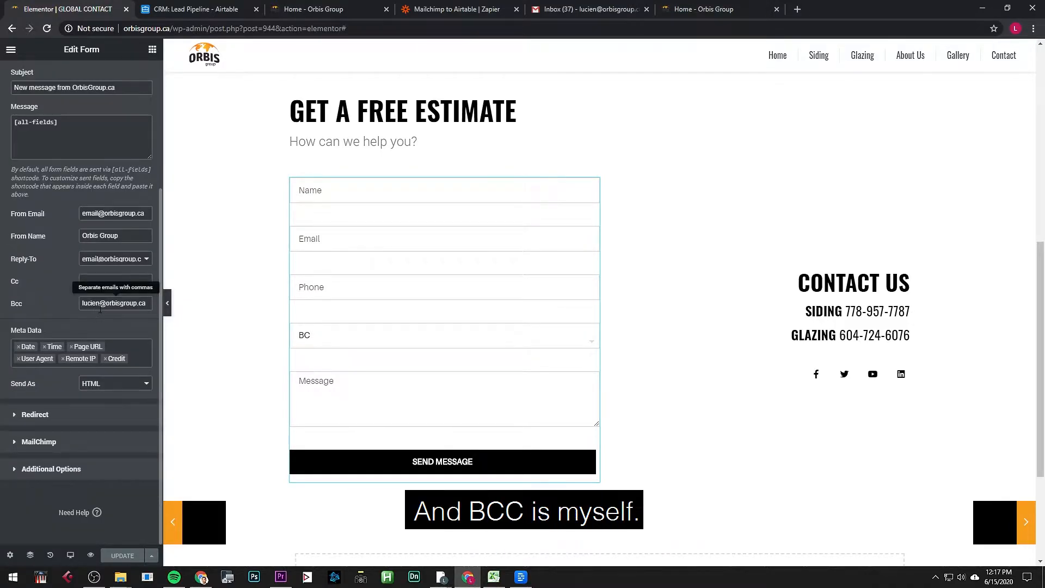
Step: Glance at the Gmail inbox and Airtable lead pipeline, then return to the Elementor editor
click(566, 10)
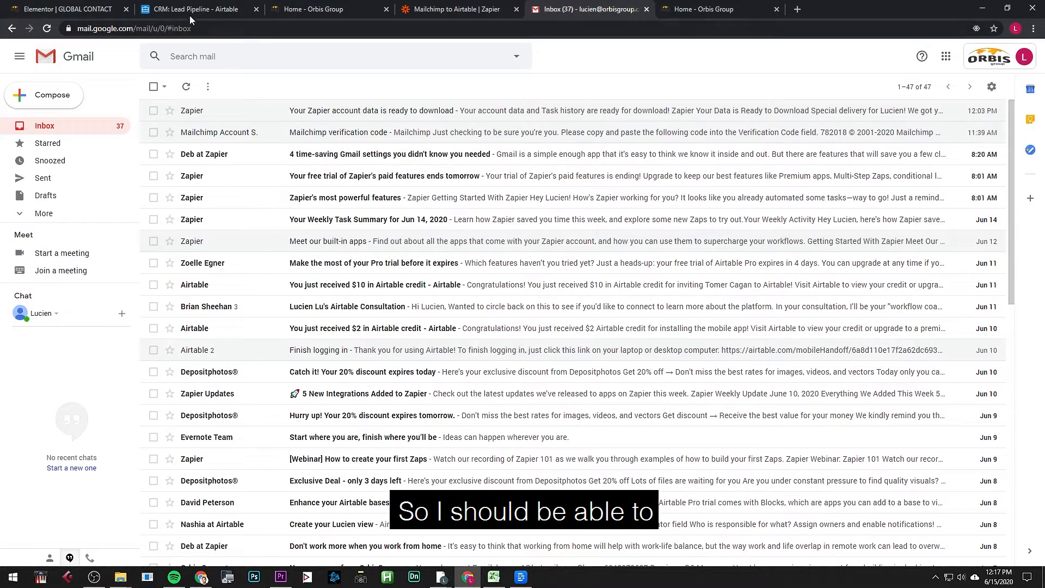
click(190, 13)
click(314, 9)
click(68, 10)
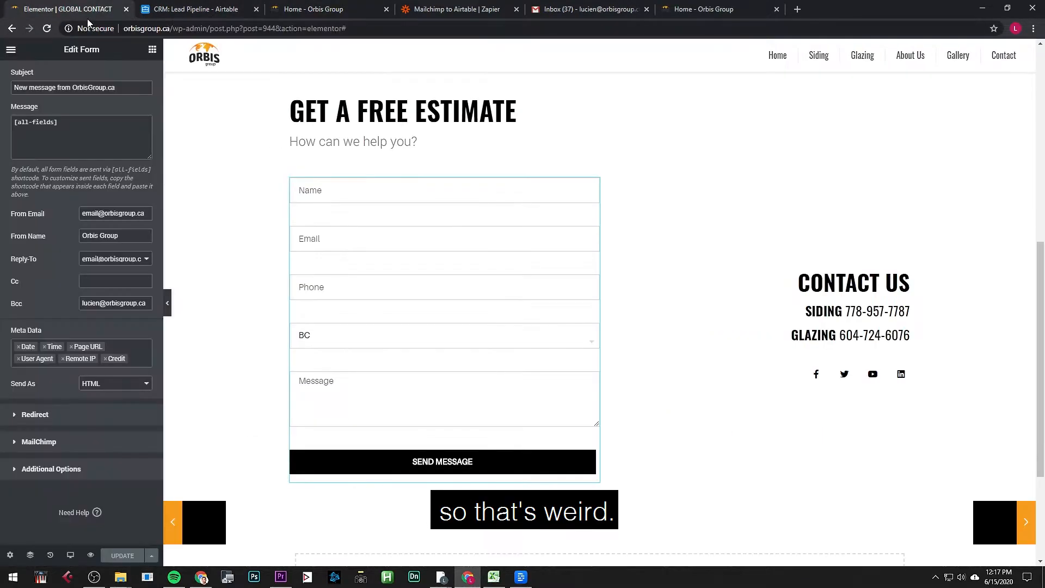
click(92, 418)
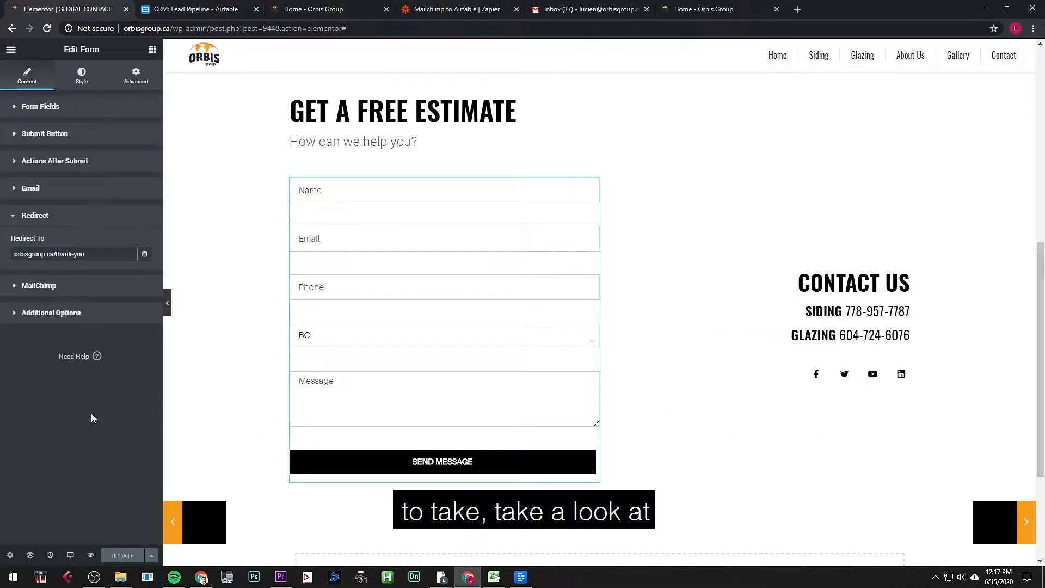
click(99, 256)
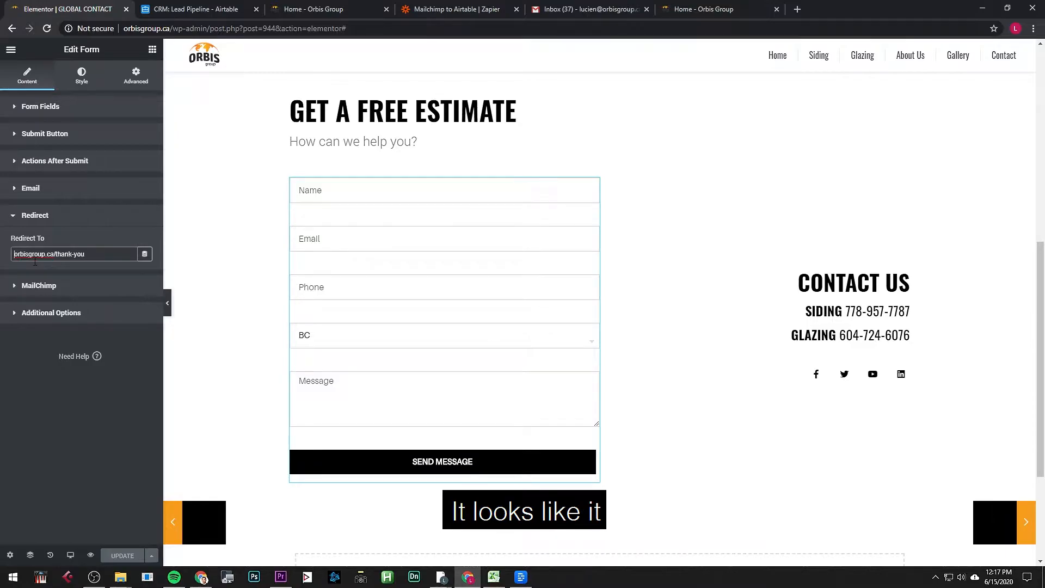
text(https://)
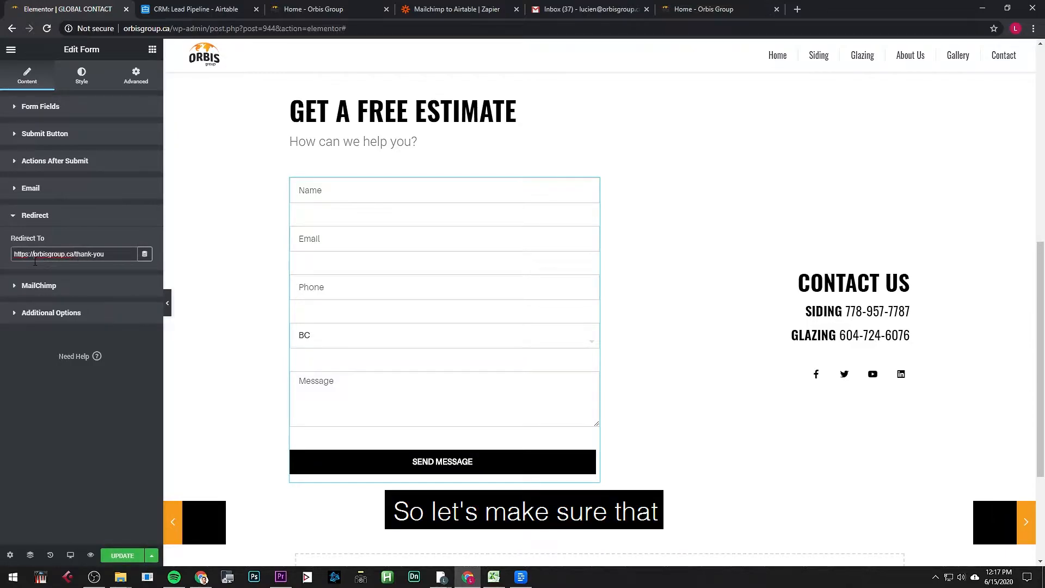
Step: Review MailChimp settings: keep audience Orbis Group, no groups, and last name left unmapped
click(57, 286)
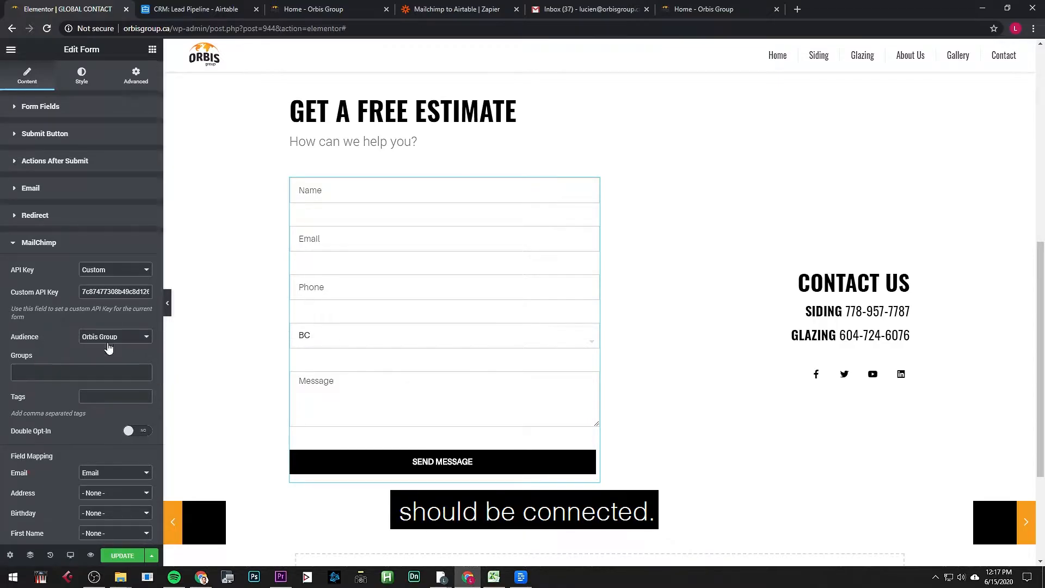
click(110, 370)
click(104, 368)
click(129, 341)
click(128, 342)
scroll(89, 478, down, 4)
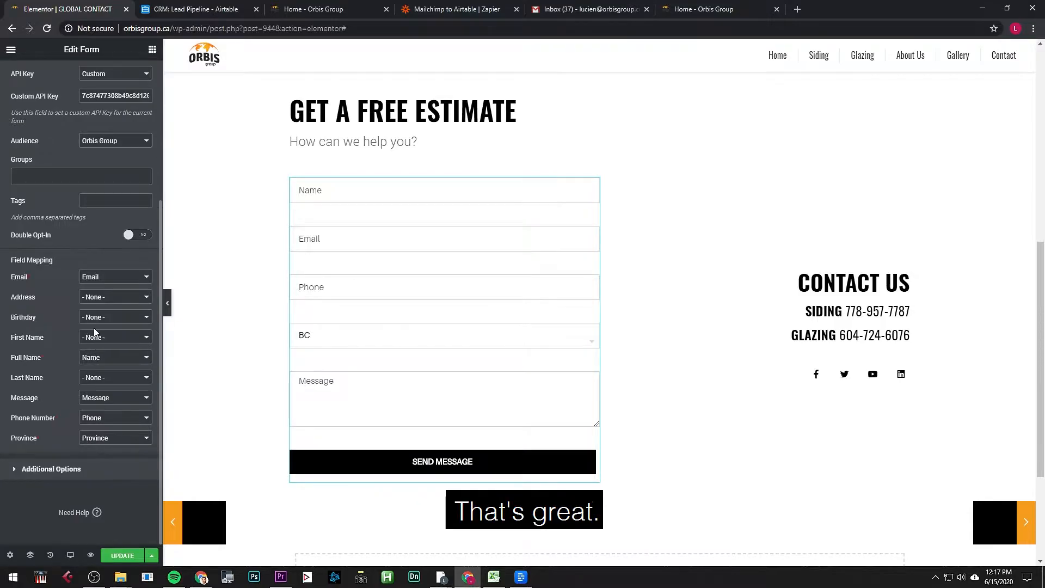
click(108, 379)
click(109, 380)
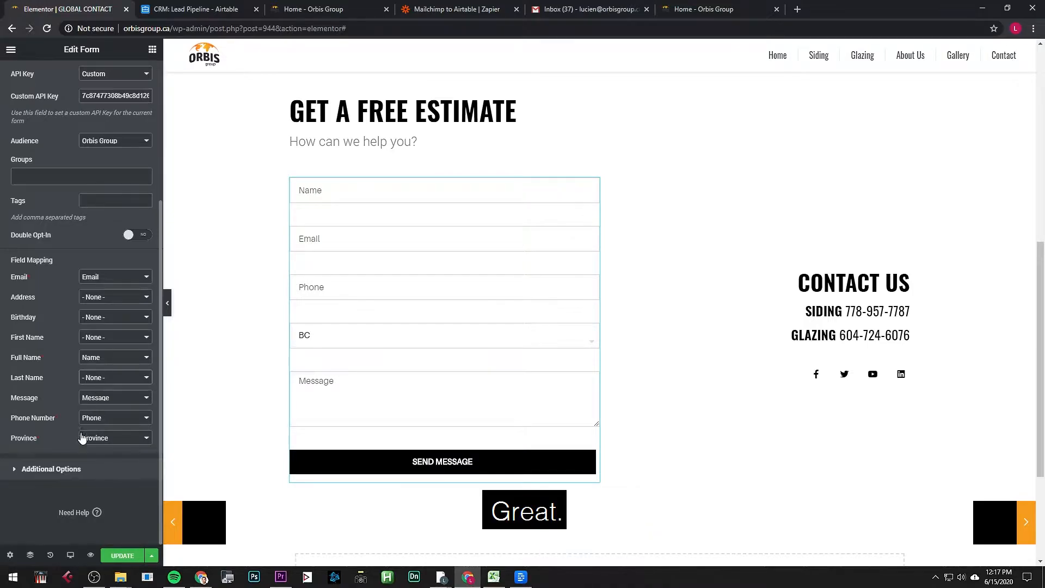
click(85, 468)
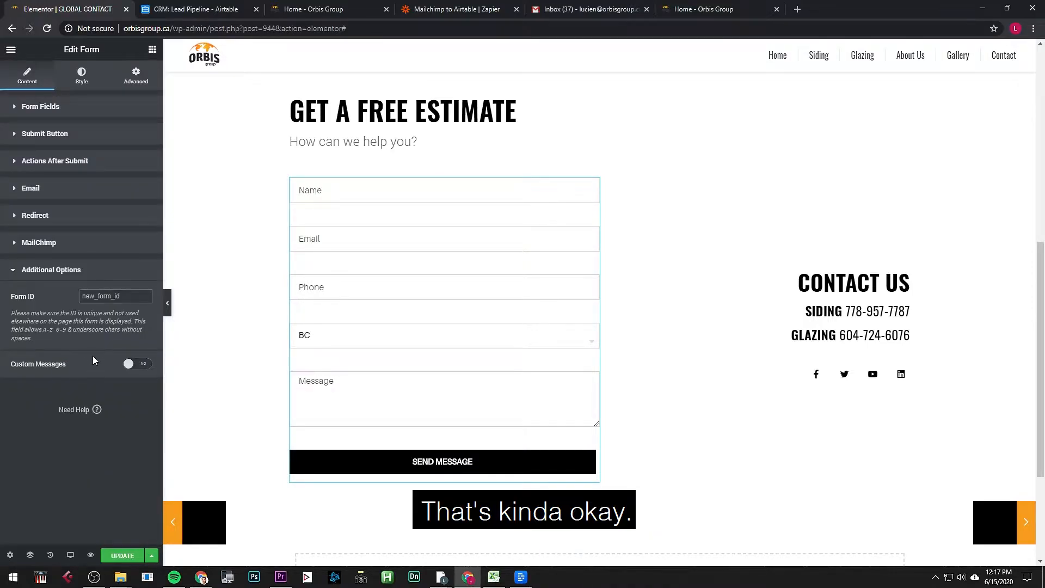
click(86, 242)
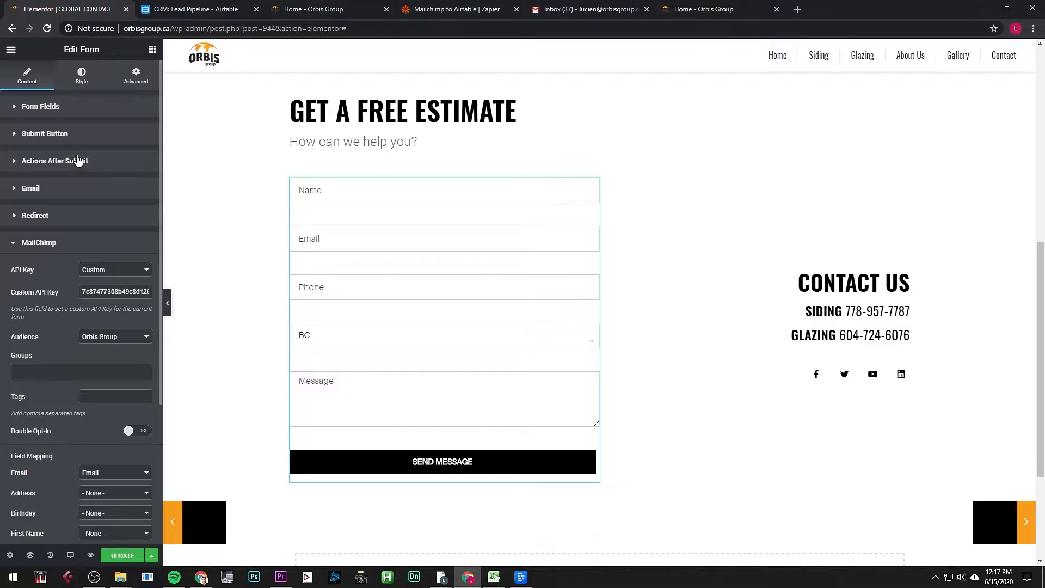
Step: Review the Submit Button and Form Fields sections, keeping the input size at Medium
click(73, 135)
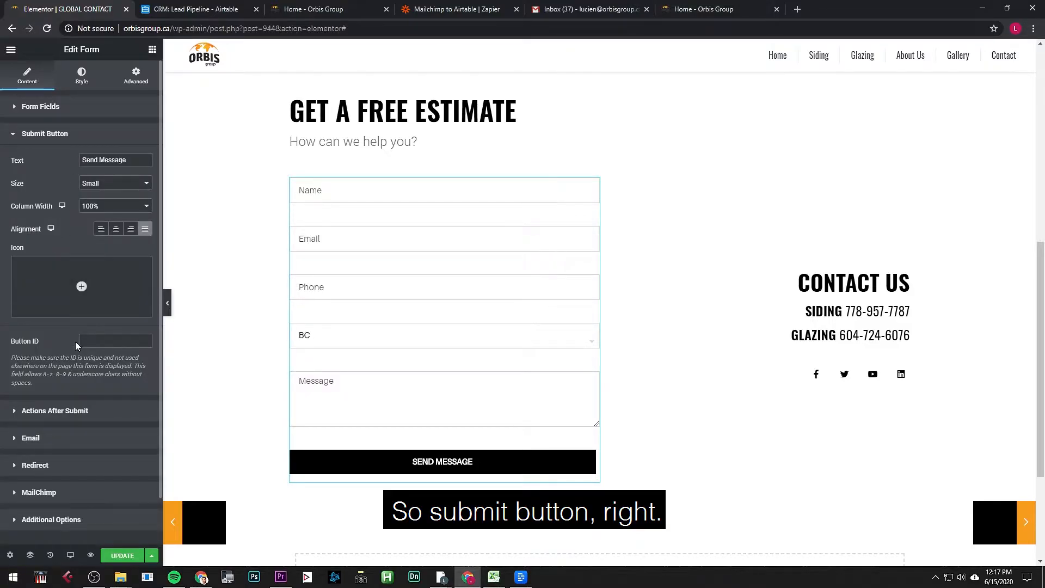
drag(59, 106, 42, 107)
click(44, 109)
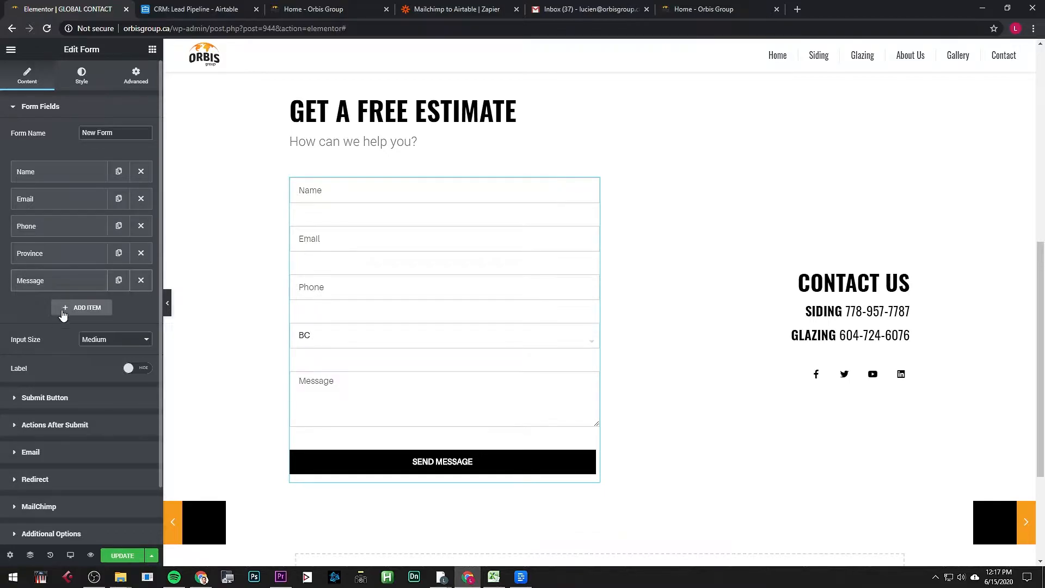
click(111, 339)
click(66, 368)
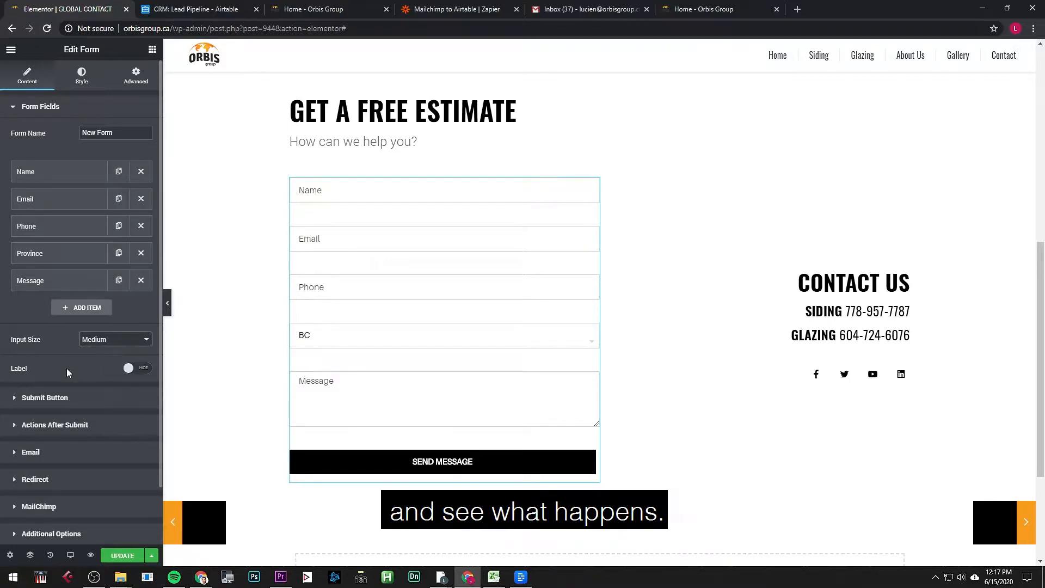
Step: Expand Actions After Submit, Email and Redirect, and select the redirect address
click(68, 397)
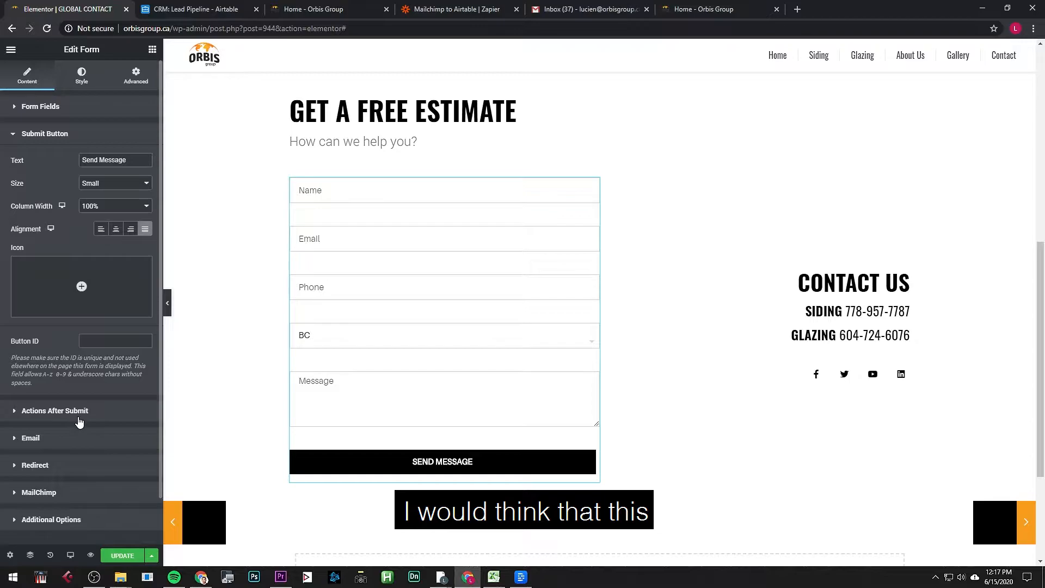
click(65, 411)
click(92, 268)
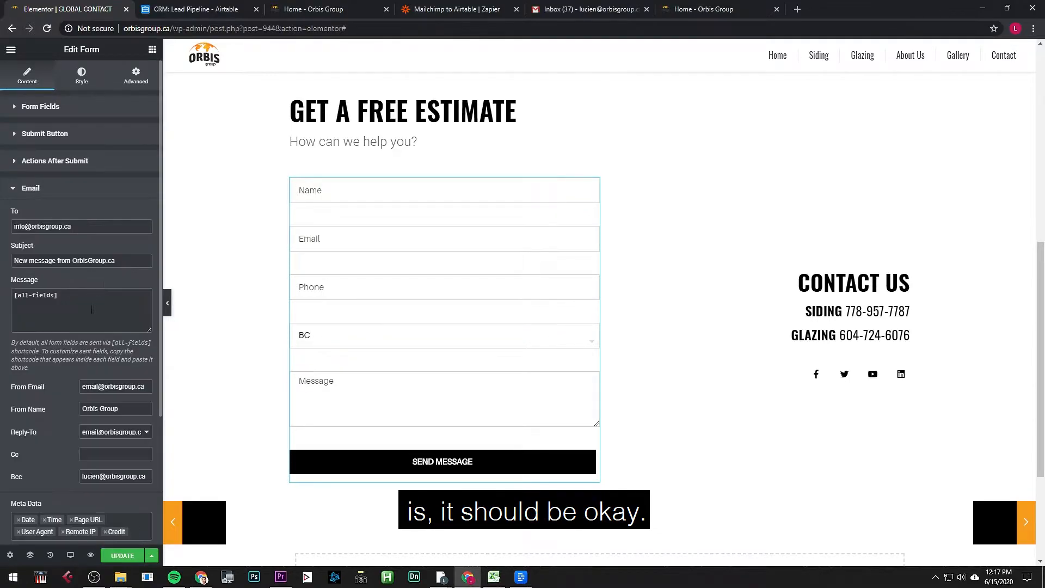
scroll(79, 386, down, 2)
scroll(76, 414, down, 1)
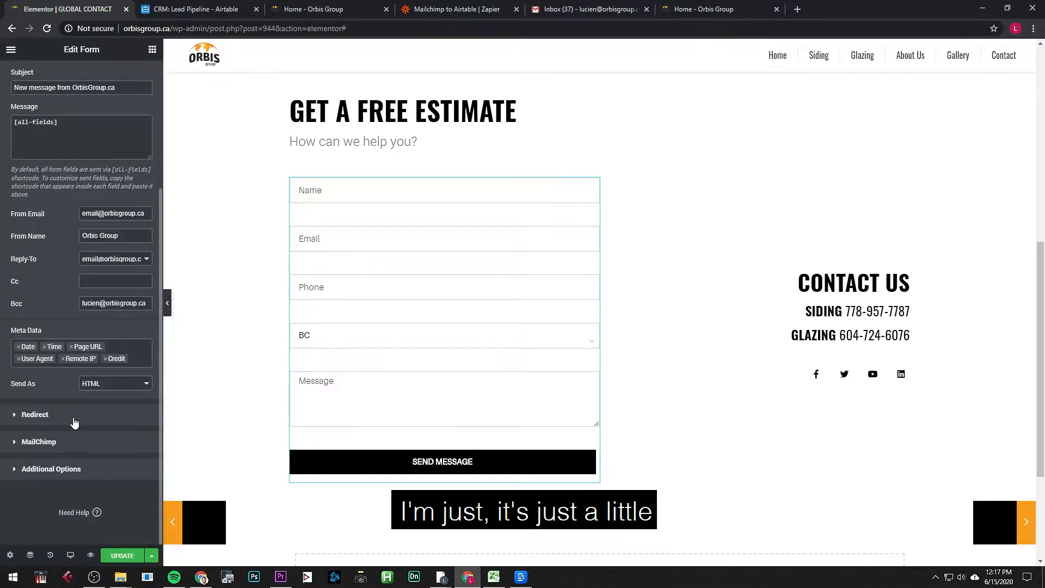
click(86, 413)
drag(113, 255, 1, 259)
key(ctrl+c)
key(ctrl+t)
key(ctrl+v)
key(Return)
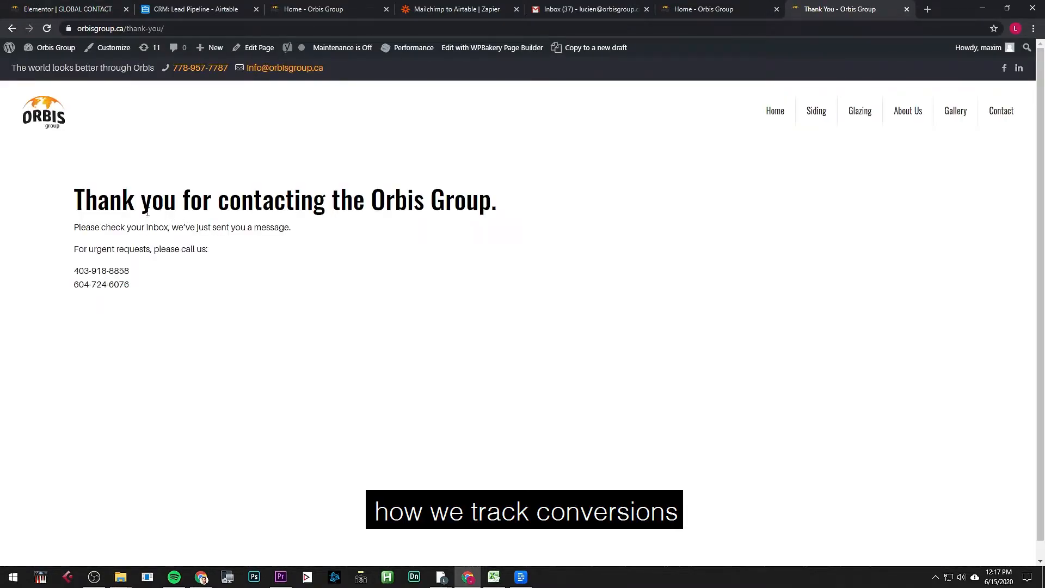
Step: Read over the thank-you message, then close the thank-you tab
drag(90, 193, 488, 296)
click(487, 299)
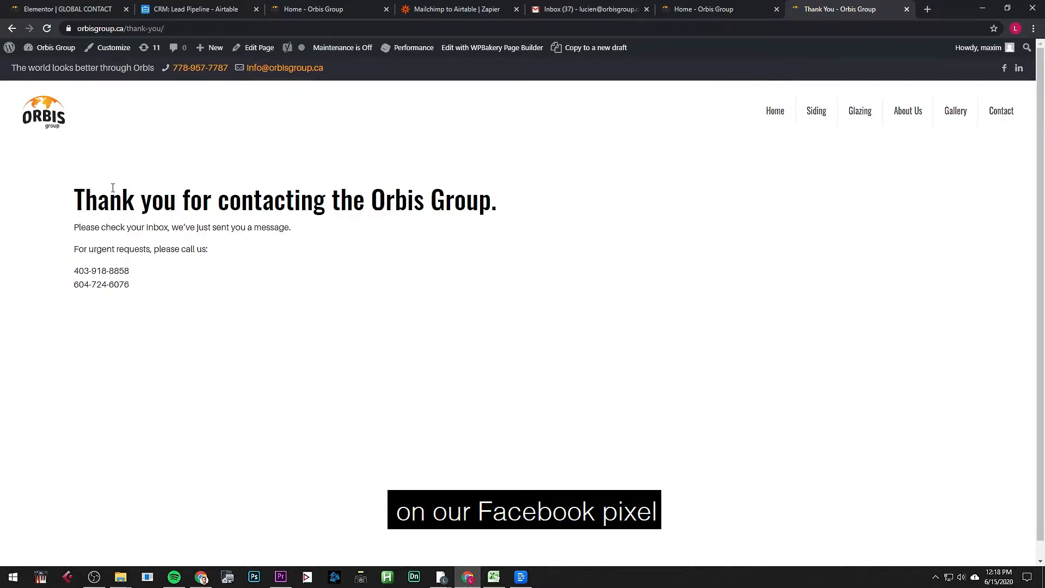
drag(75, 197, 322, 319)
click(318, 320)
drag(130, 284, 26, 198)
click(138, 288)
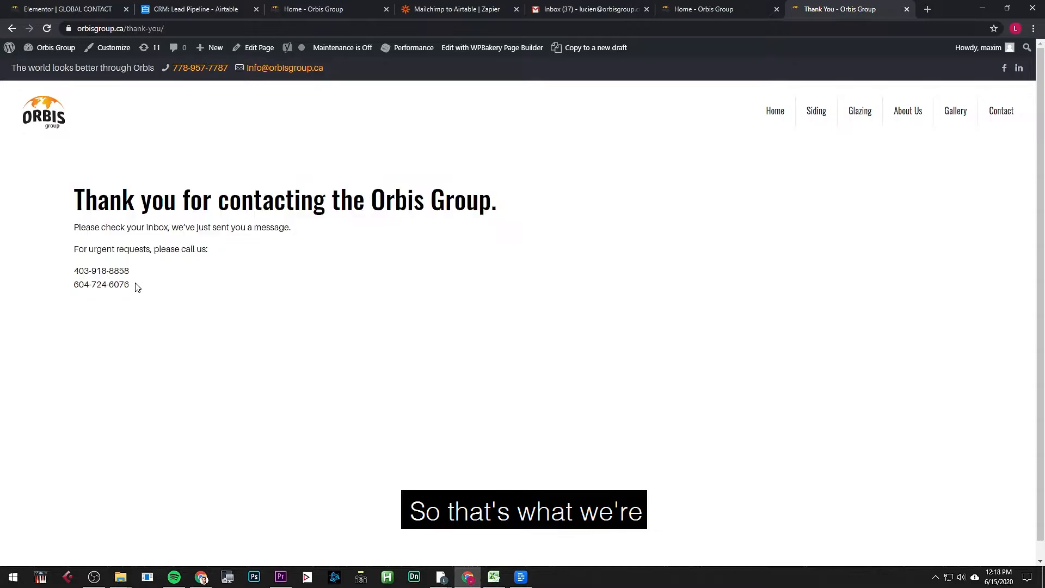
key(ctrl+w)
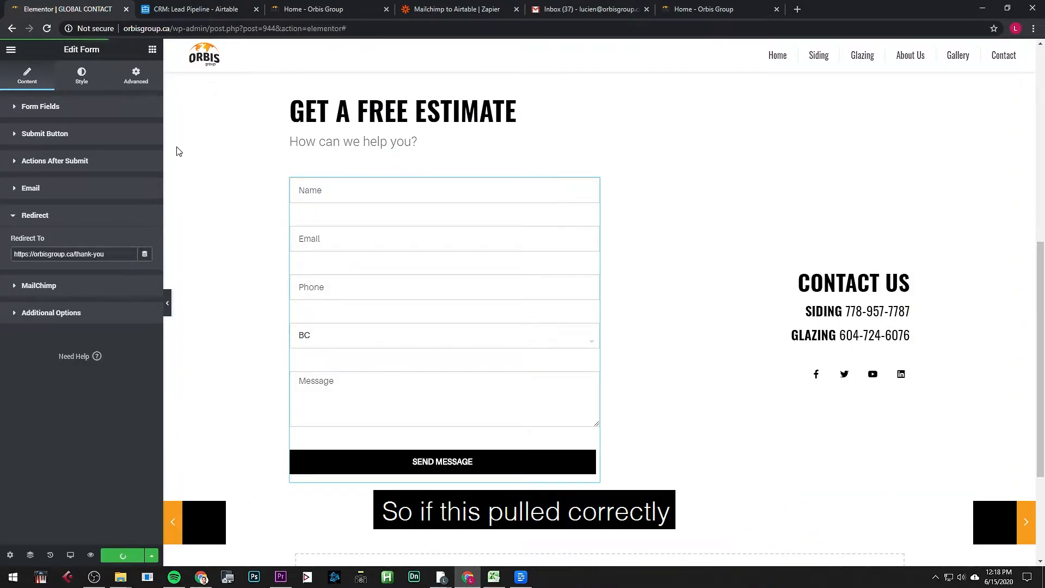
Step: Check the live home page form's sent status, then launch Edit with Elementor for the home page
click(309, 13)
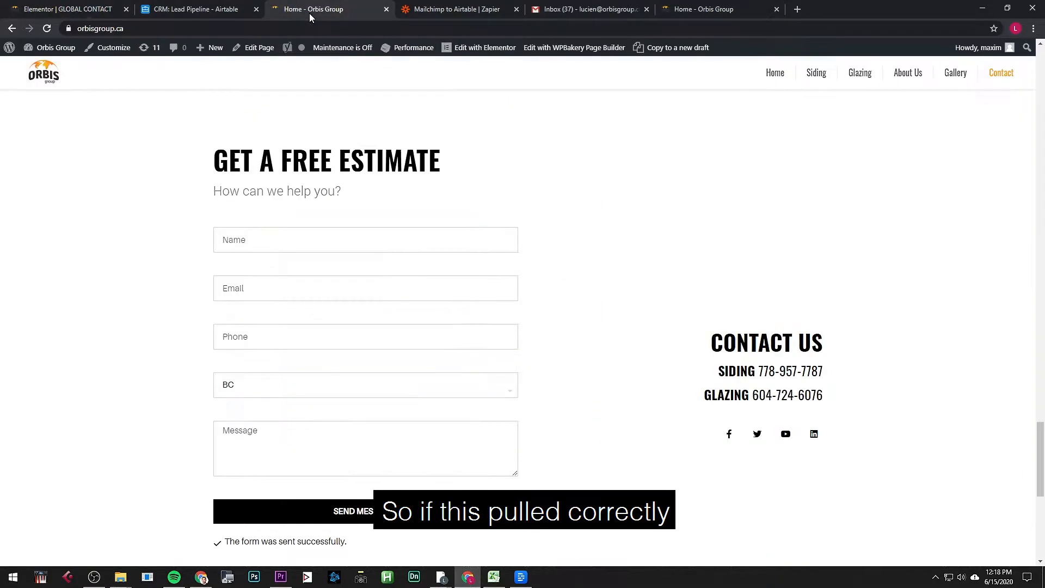
scroll(336, 260, up, 4)
scroll(335, 261, down, 6)
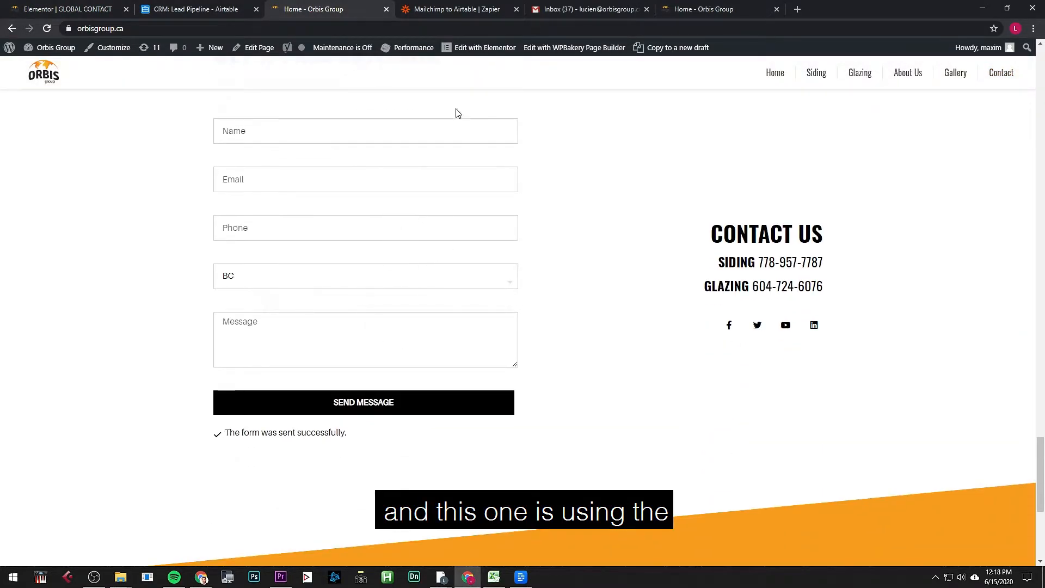
click(487, 50)
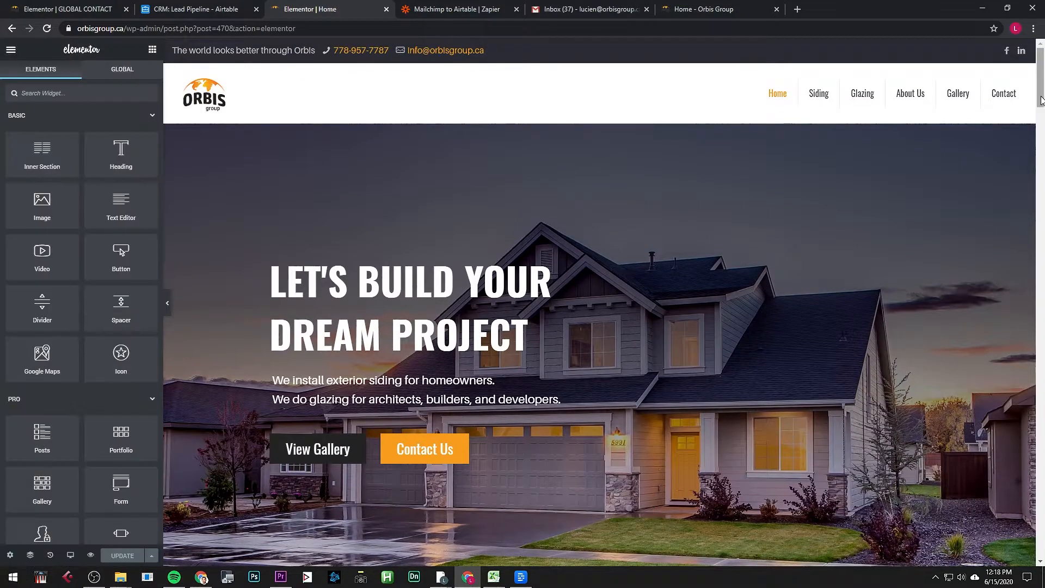
Step: Match the home page shortcode's template id 944 against GLOBAL CONTACT in Saved Templates
scroll(593, 197, down, 20)
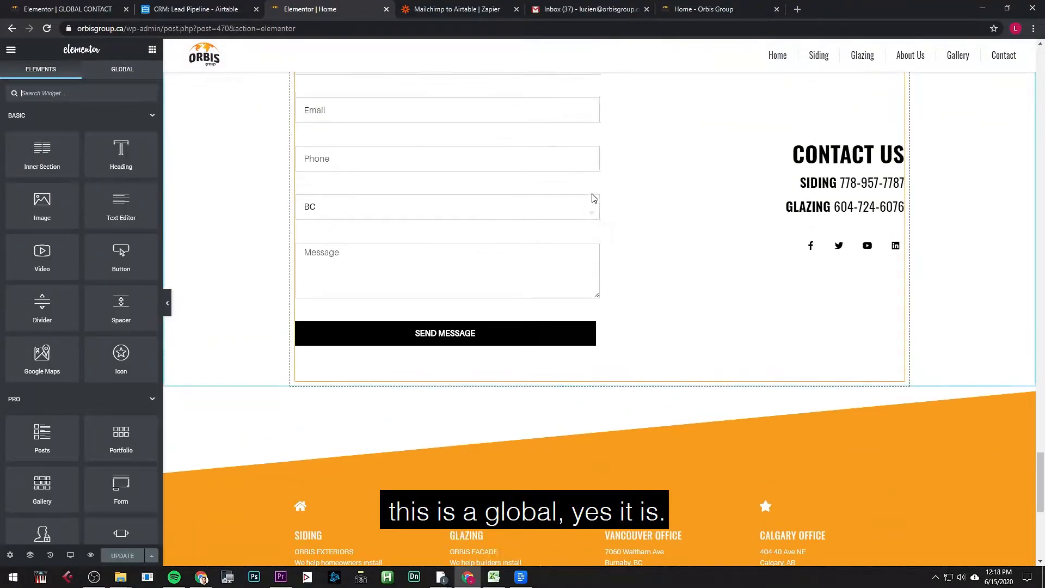
scroll(593, 198, up, 4)
click(622, 239)
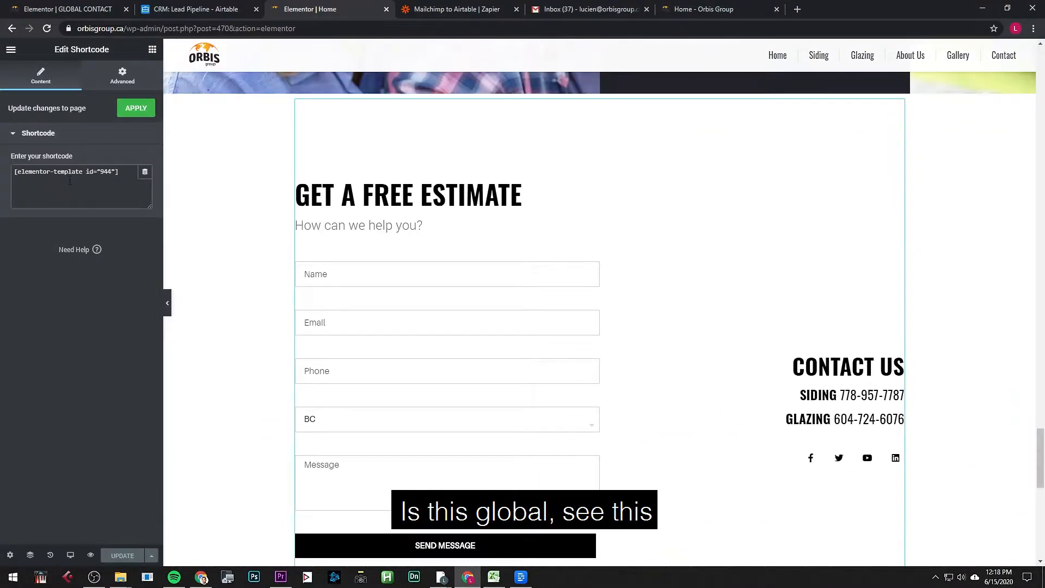
drag(119, 177, 2, 182)
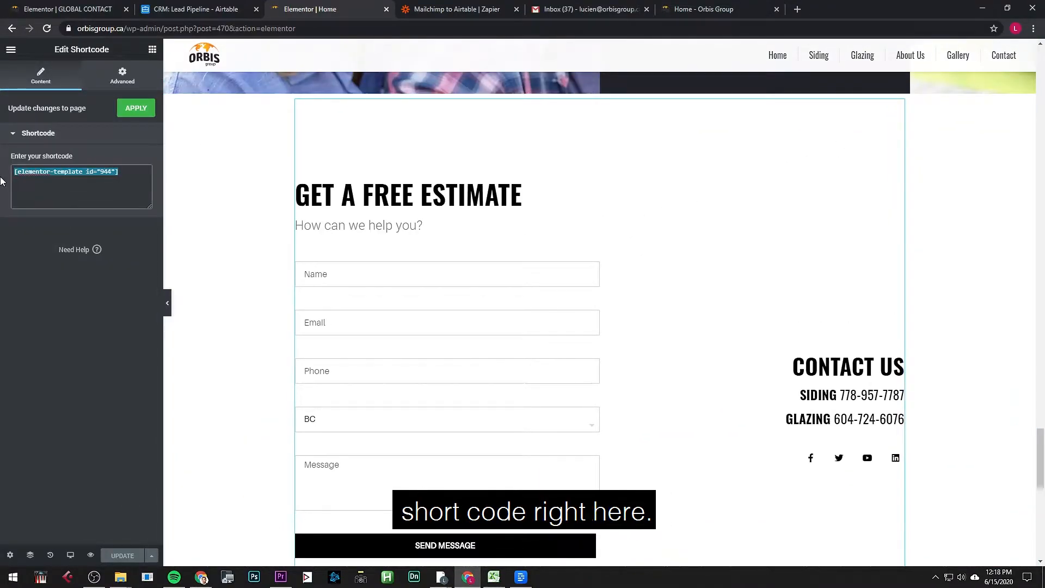
click(94, 14)
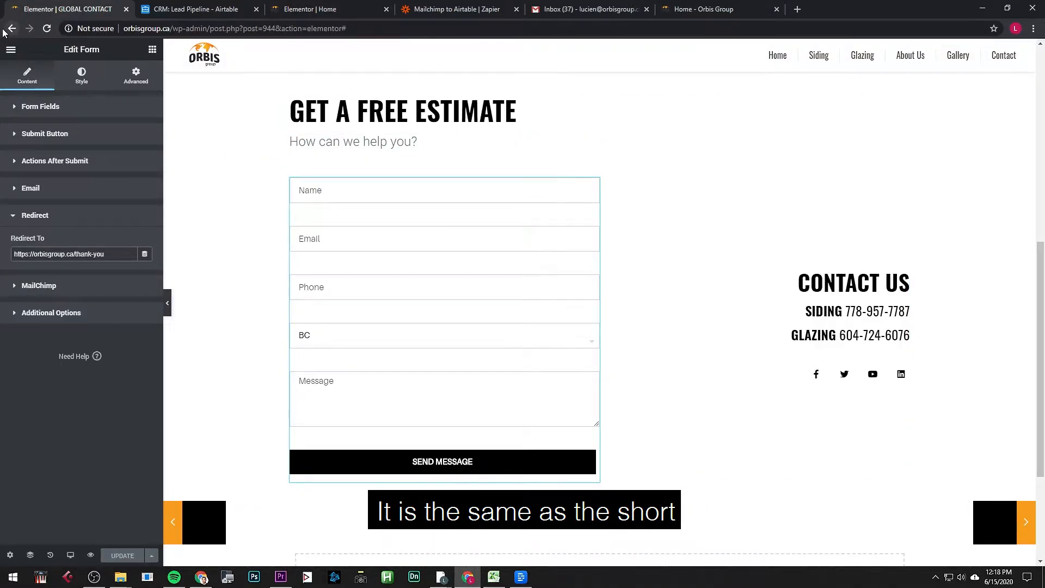
click(6, 30)
click(12, 28)
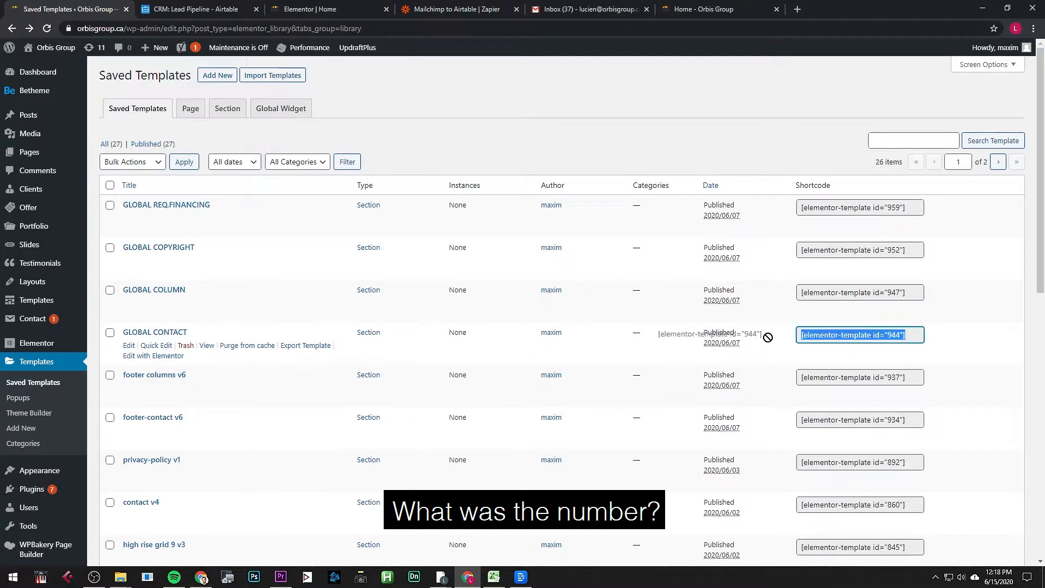
drag(768, 337, 770, 340)
click(310, 9)
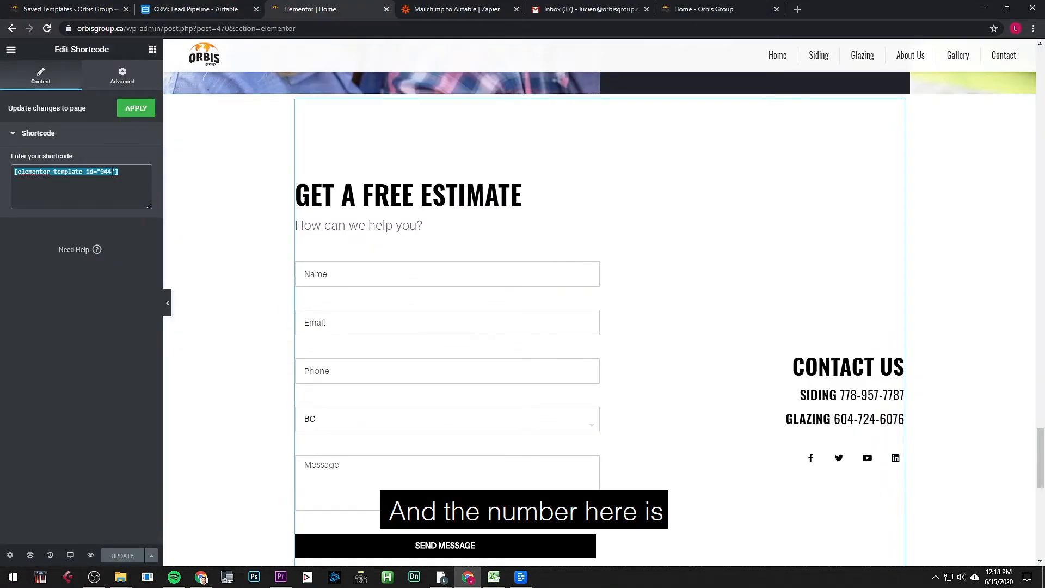
double_click(107, 172)
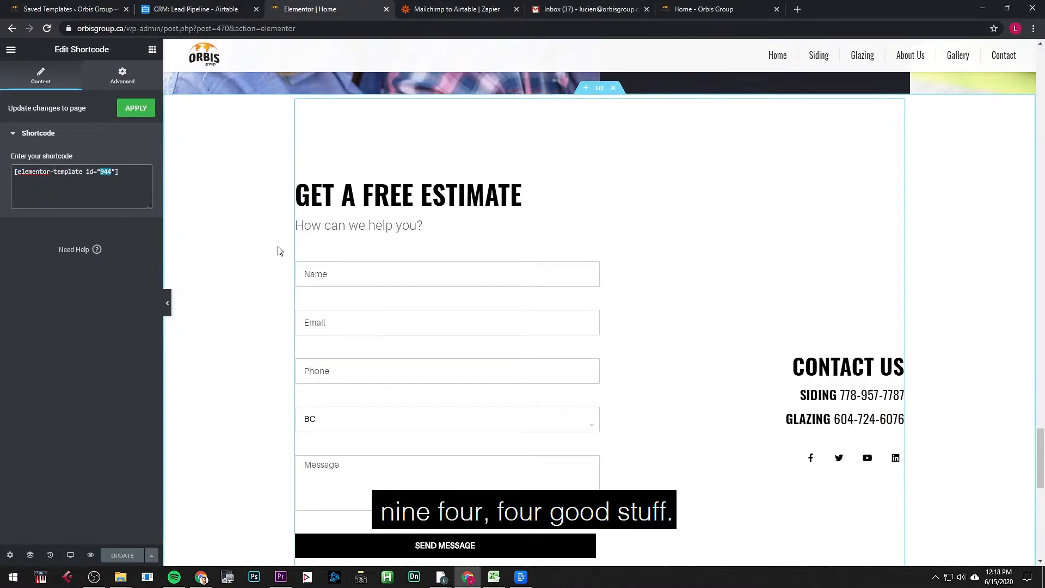
key(ctrl+shift+Tab)
key(ctrl+shift+Tab)
key(ctrl+Tab)
key(ctrl+Tab)
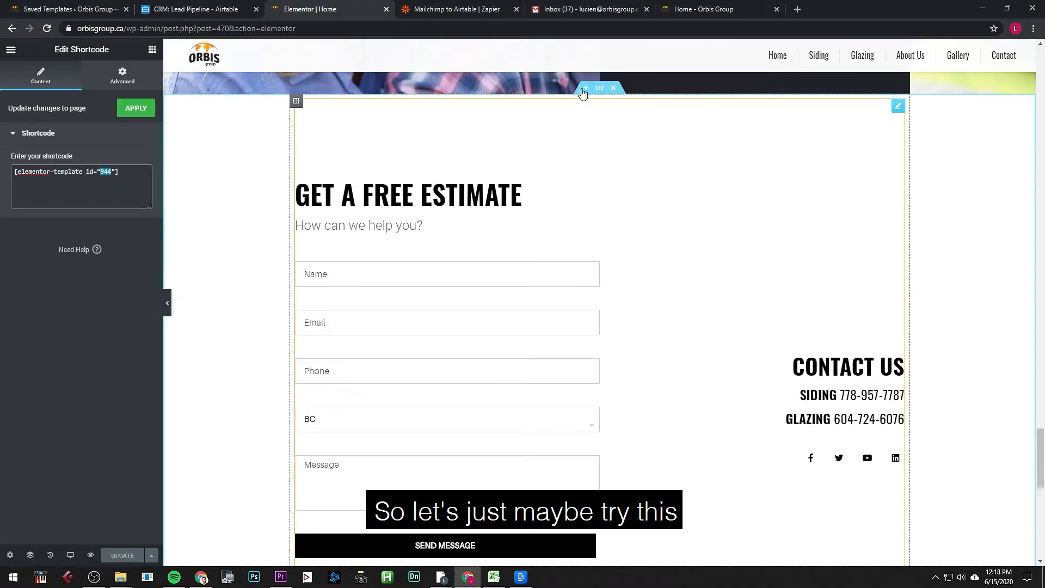
Step: Load the live orbisgroup.ca home page from the address bar
click(240, 29)
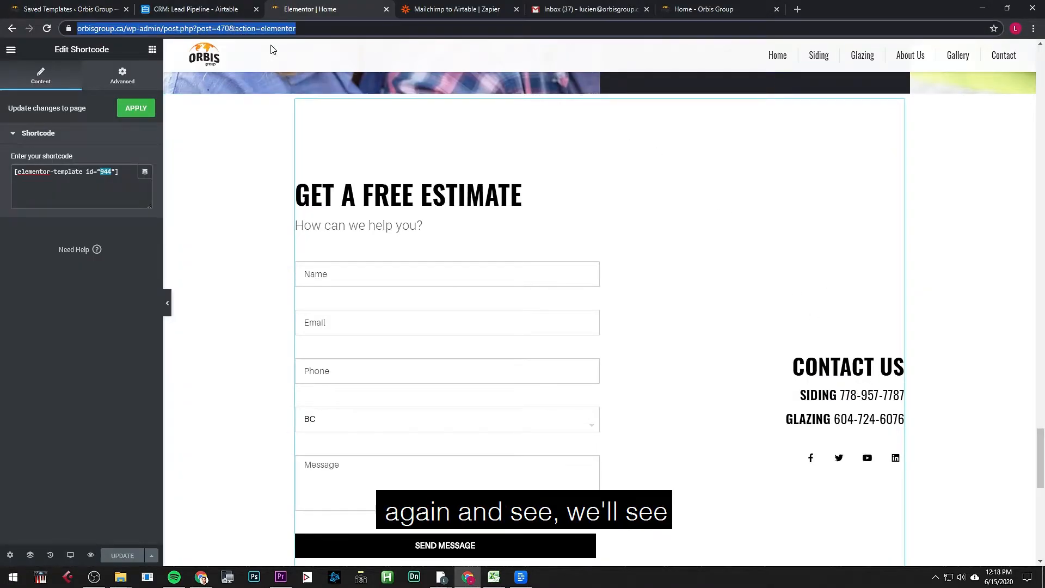
text(orb)
key(Return)
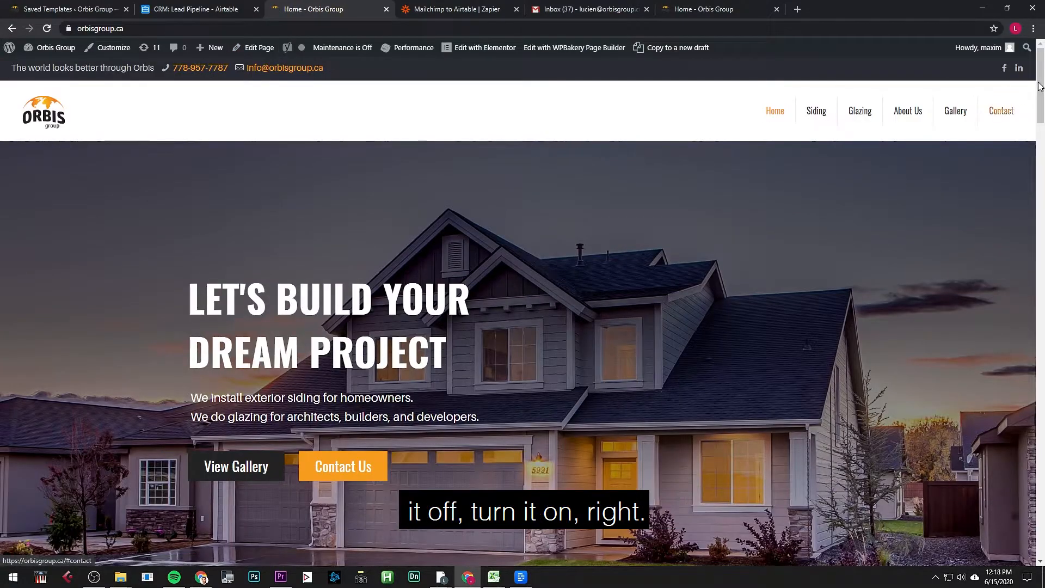
Step: Fill the Name from the saved suggestion and type the contact's e-mail address, fixing a typo
drag(1039, 83, 1039, 462)
click(375, 221)
click(302, 240)
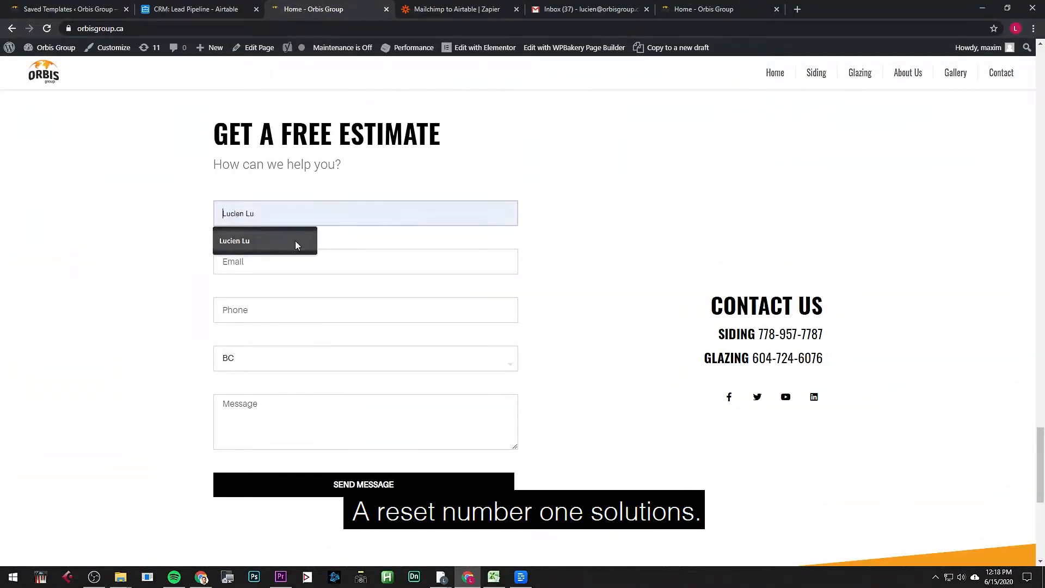
click(287, 256)
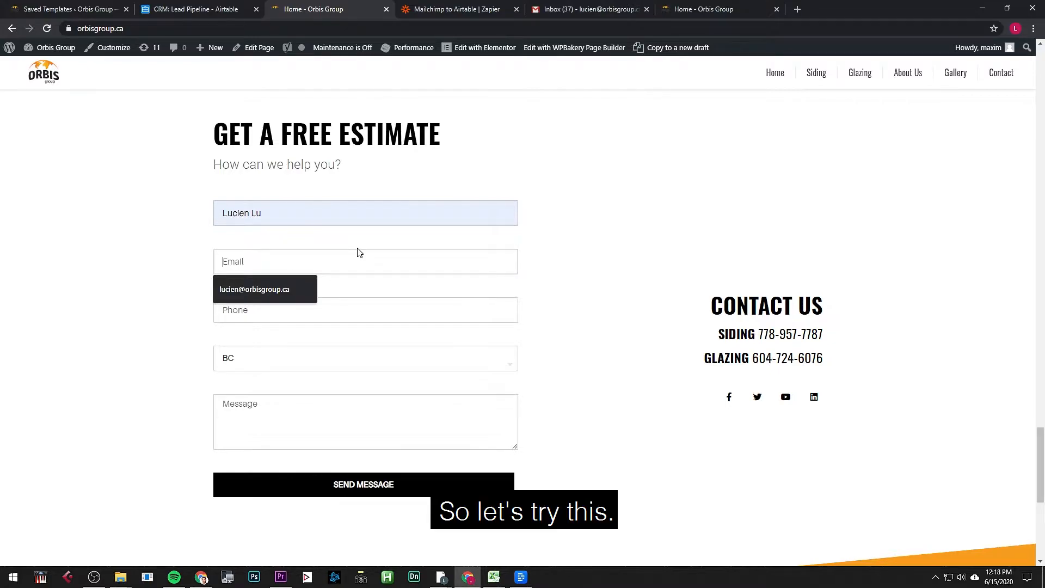
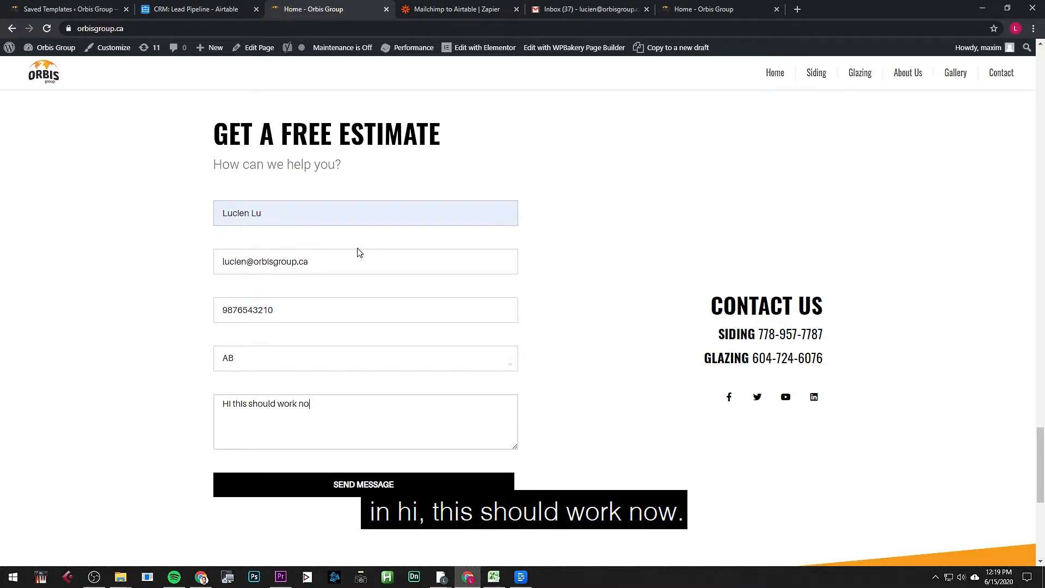
Step: Submit the Orbis Group estimate request, review the Thank You page, then move to the Gmail inbox
text(w.)
click(441, 482)
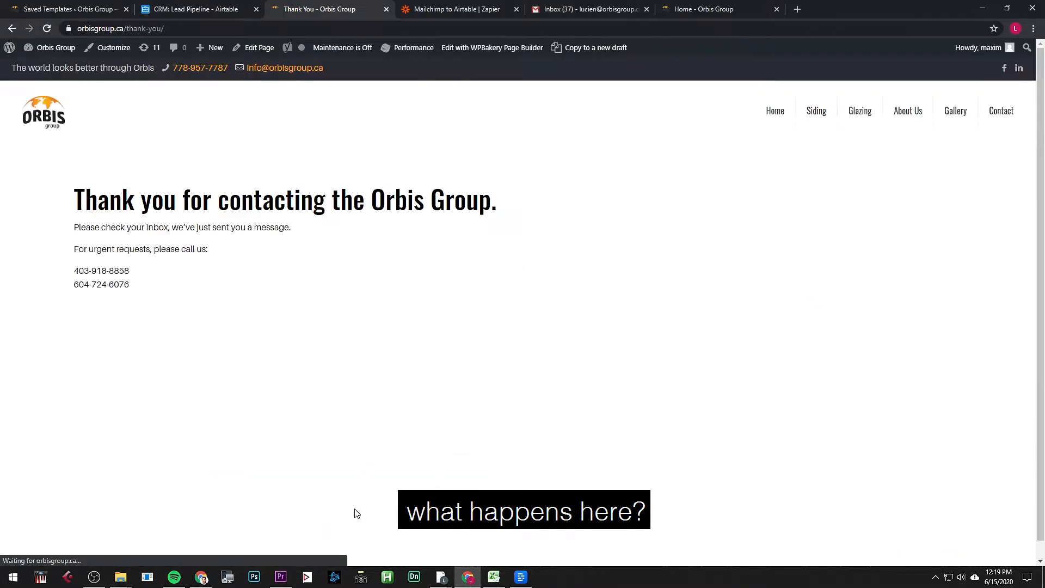
drag(270, 345, 110, 199)
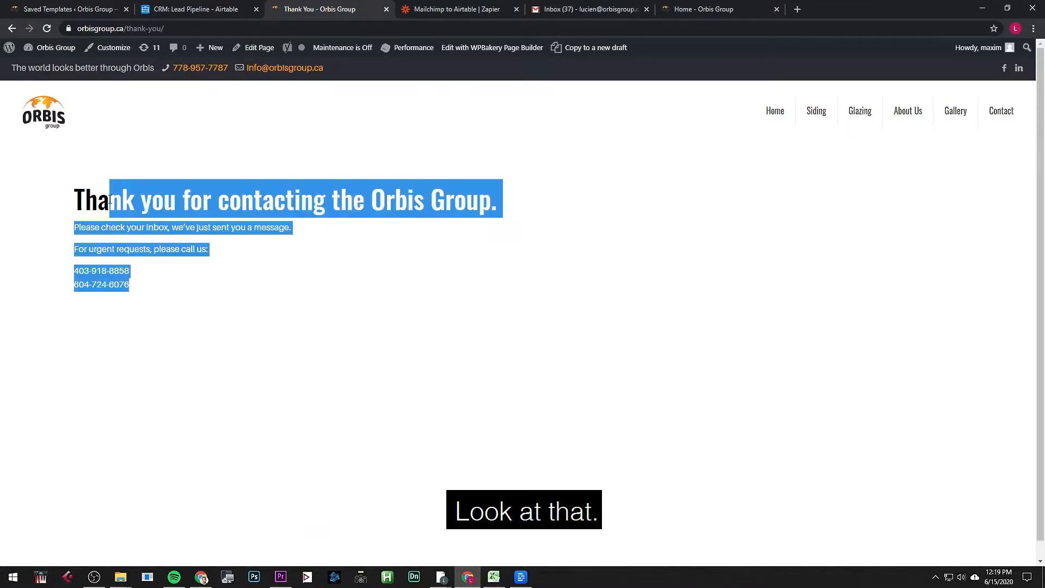
click(187, 270)
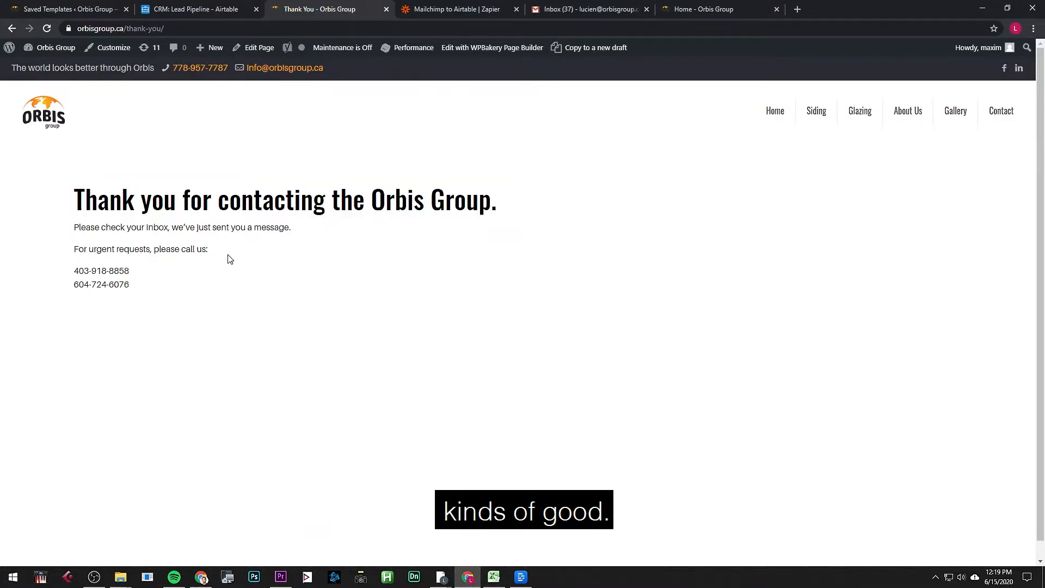
key(ctrl+Tab)
key(ctrl+Tab)
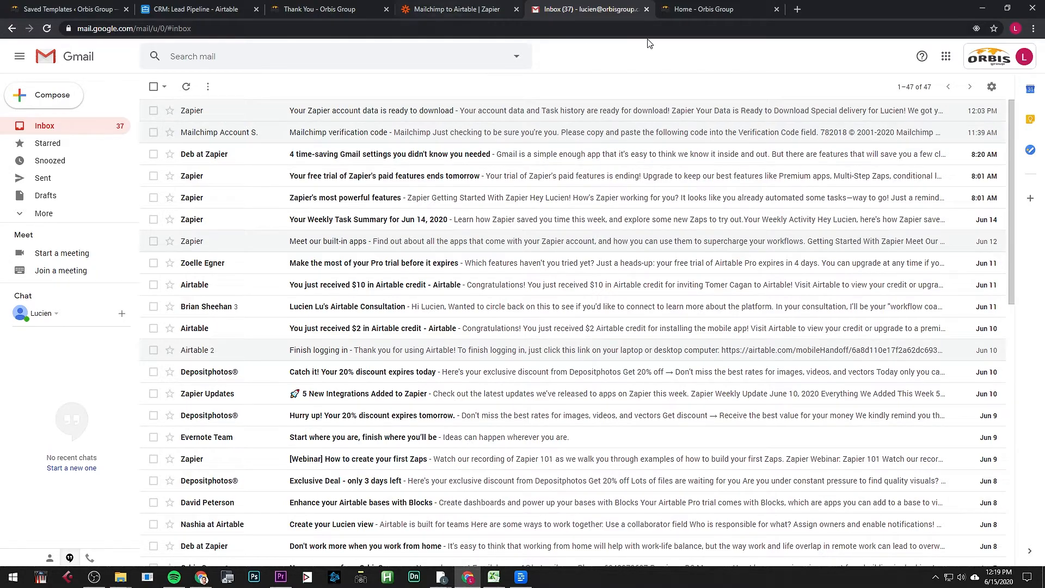
Step: Inspect the latest Mailchimp to Airtable run in task history and the e-mail value sent to Airtable
click(468, 10)
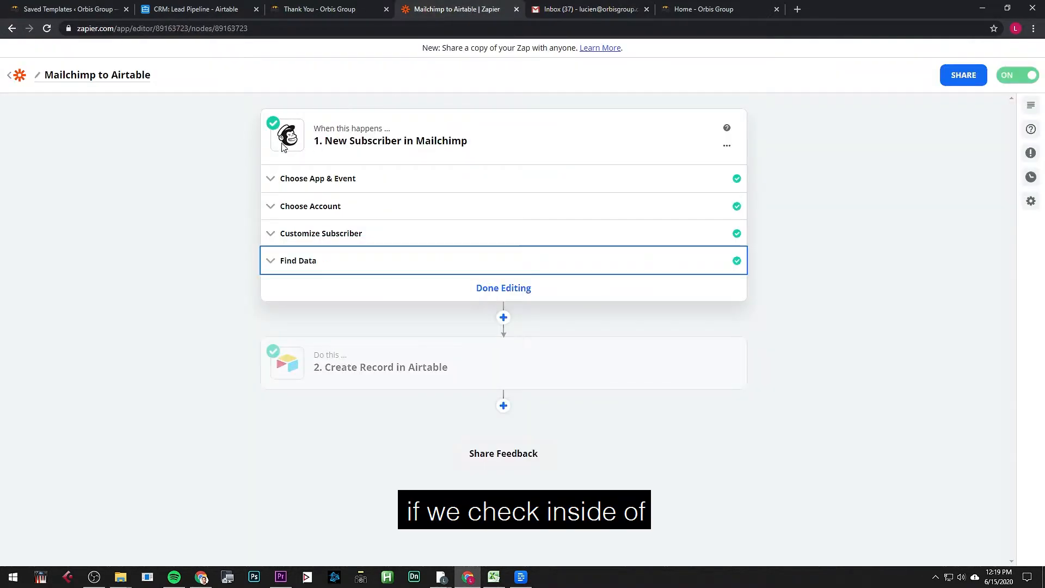
click(17, 76)
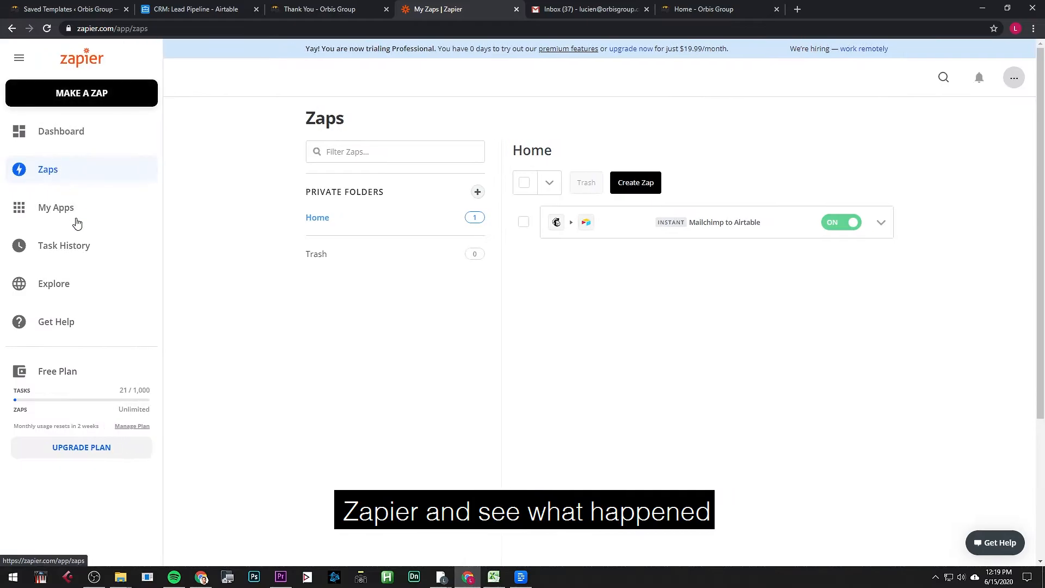
click(88, 245)
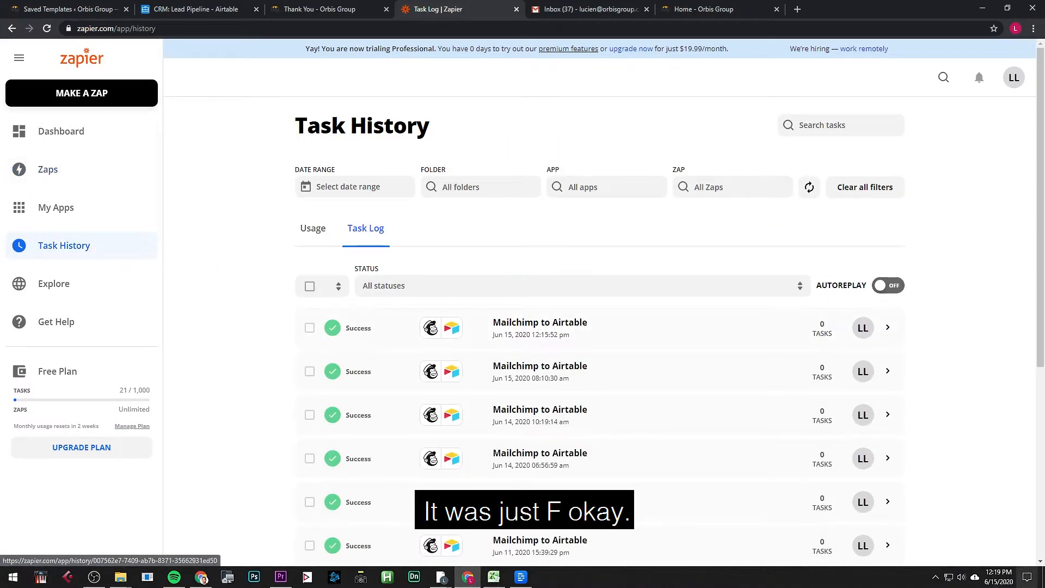
click(569, 330)
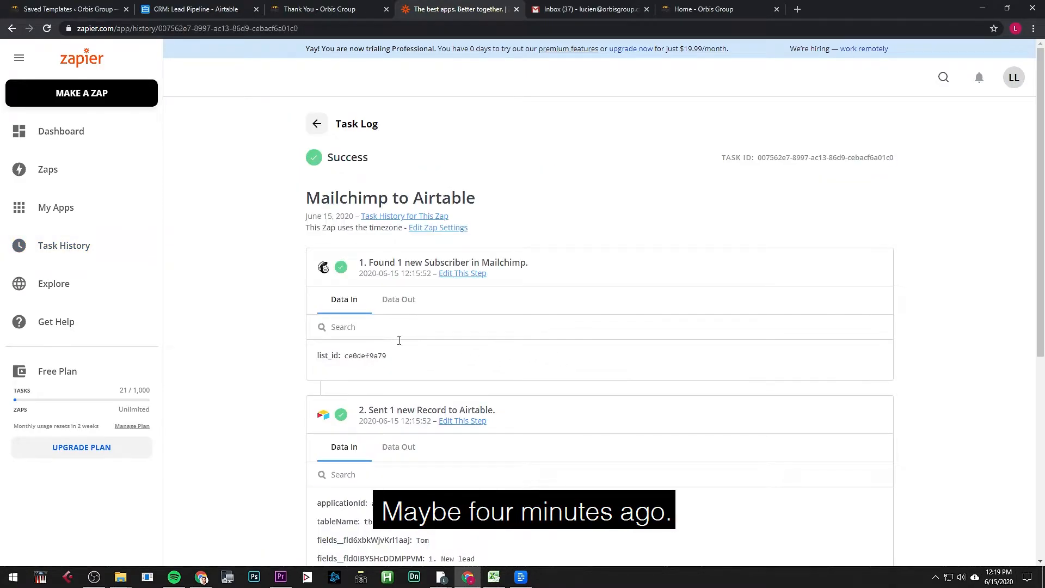
scroll(397, 370, down, 4)
drag(426, 358, 477, 388)
click(449, 377)
scroll(444, 379, down, 2)
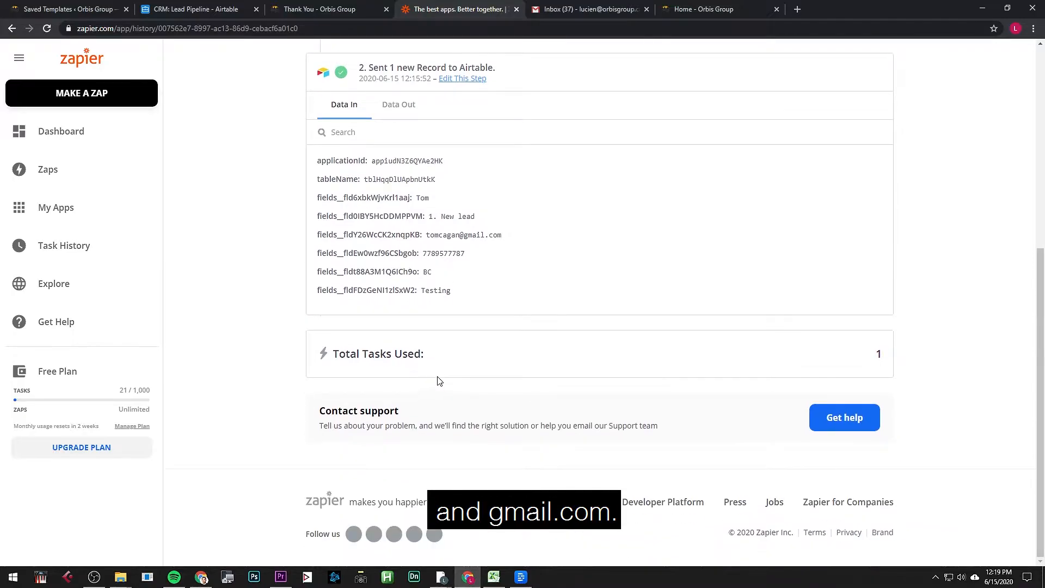
scroll(424, 327, up, 4)
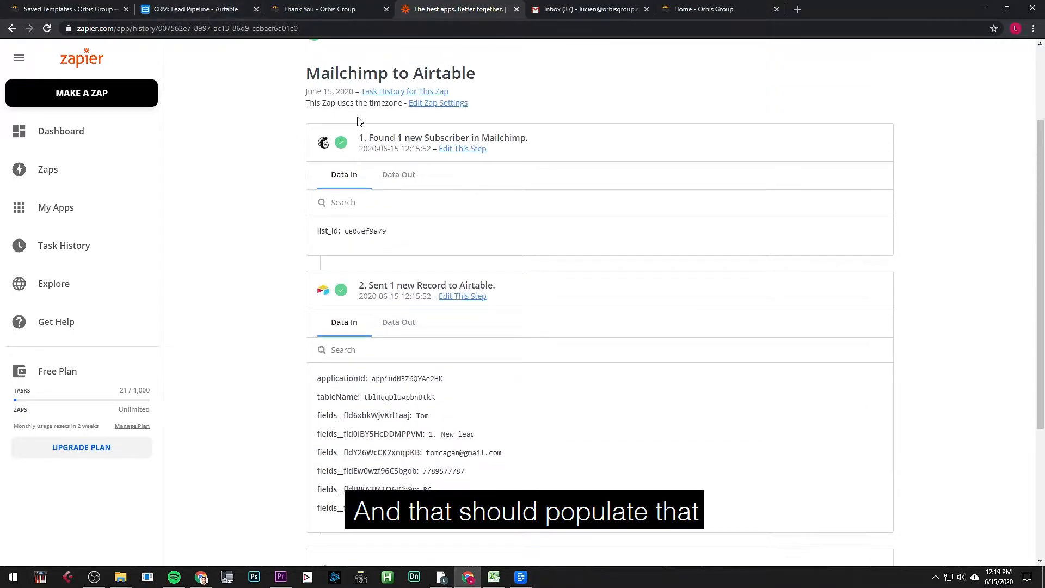
Step: Look over the Airtable lead pipeline and the website's thank-you page
click(196, 9)
scroll(307, 245, down, 5)
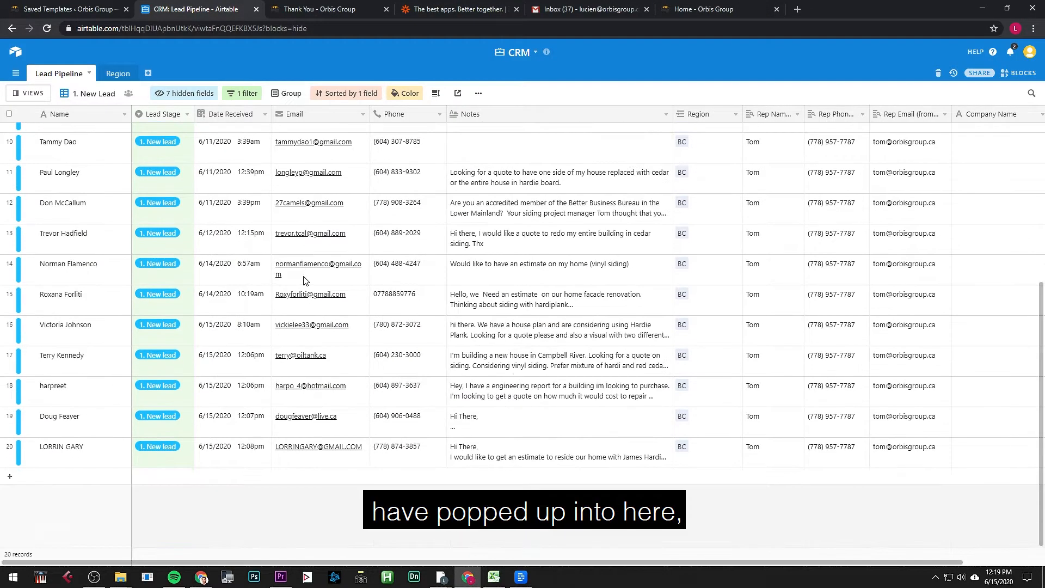
scroll(174, 251, up, 5)
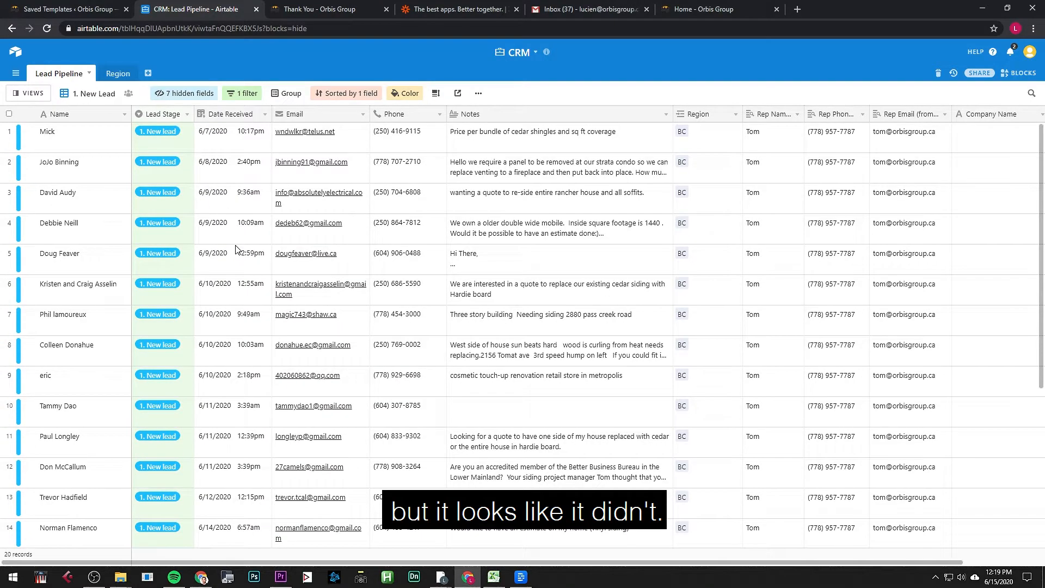
click(298, 12)
Step: Return to the list of all Zaps and open the Mailchimp to Airtable Zap
click(443, 12)
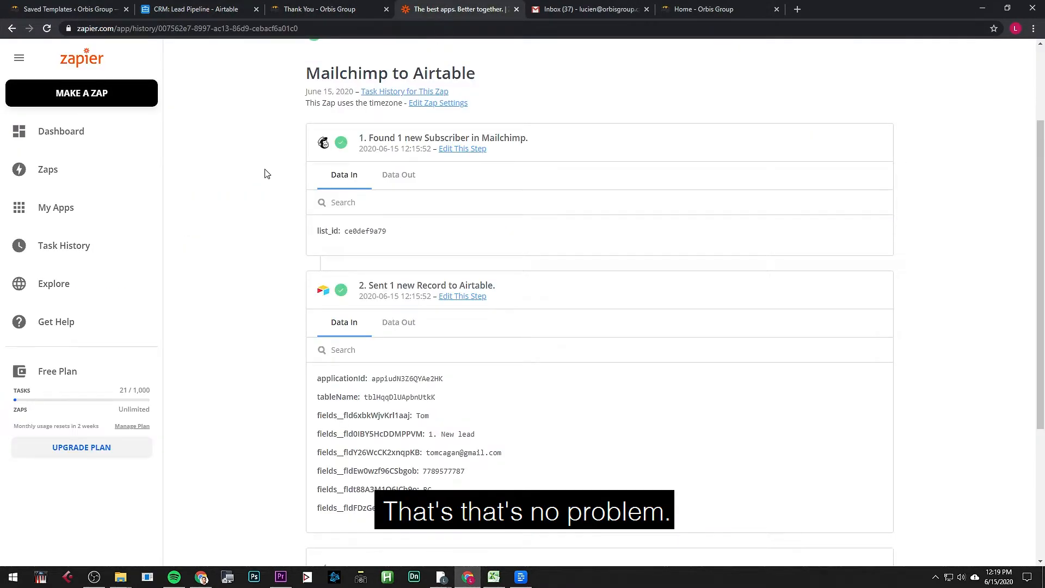
click(82, 167)
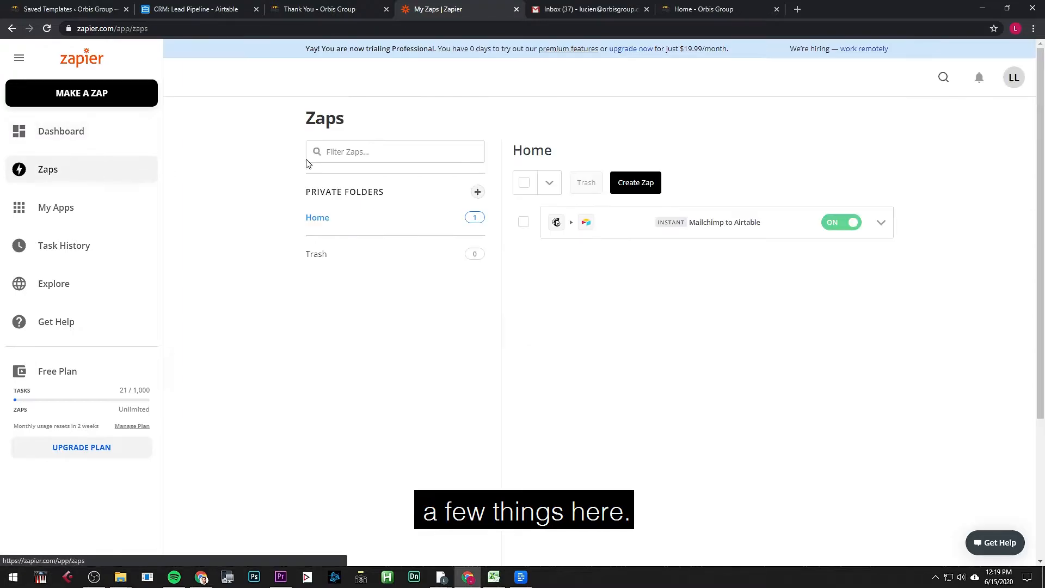
click(656, 219)
Step: Load mailchimp.com in a new browser tab
key(ctrl+t)
text(m)
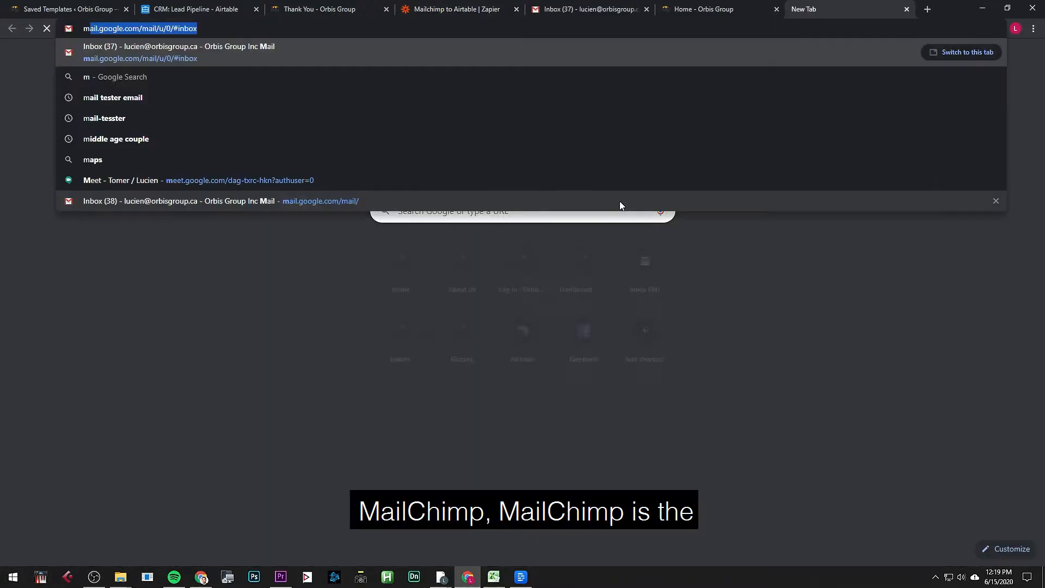
text(ailchimp.ca)
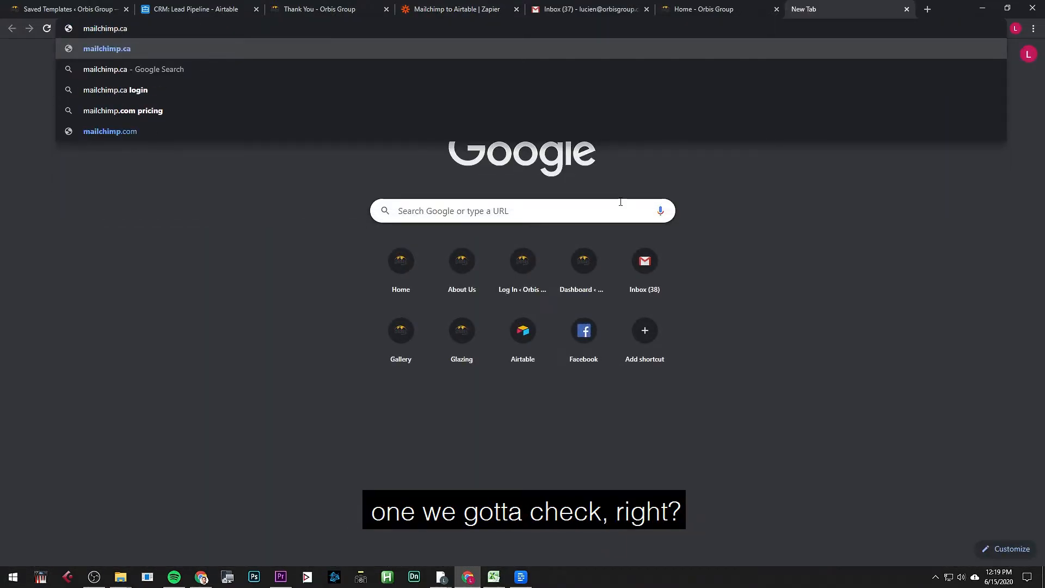
key(BackSpace)
text(om)
key(Return)
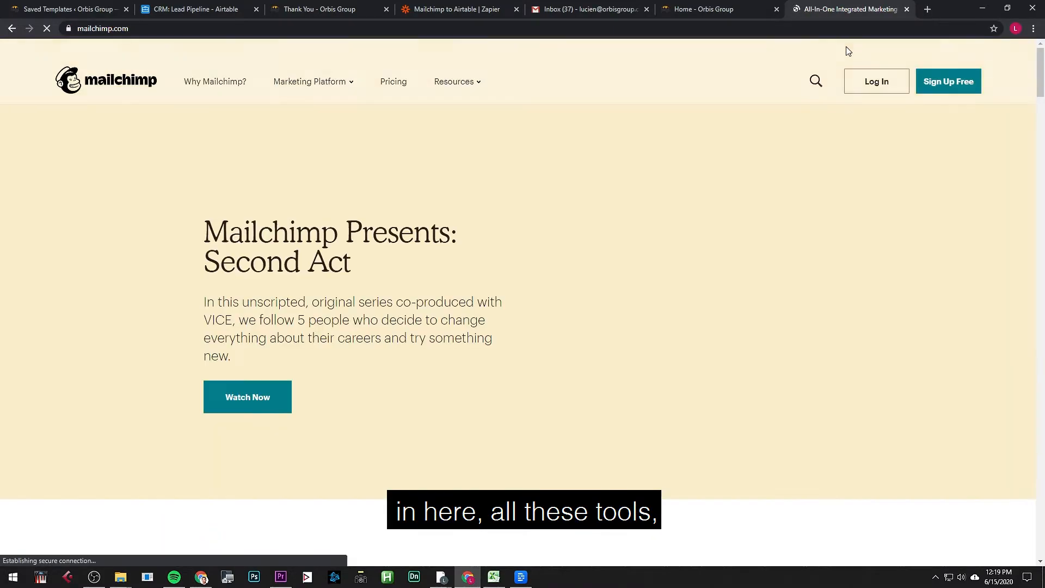
drag(747, 18, 492, 19)
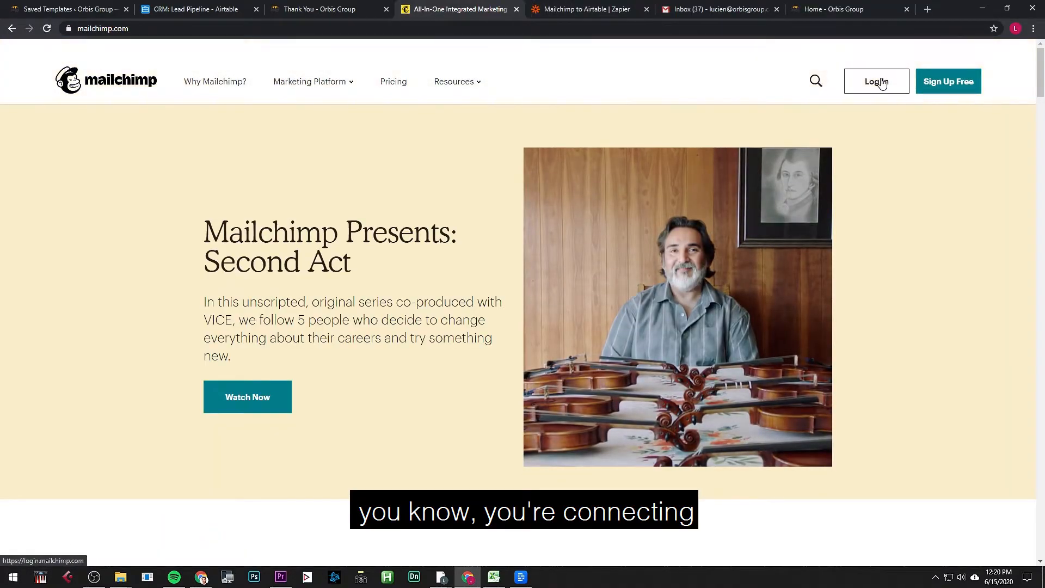
Step: Log in to Mailchimp with saved credentials and skip the security setup
click(878, 94)
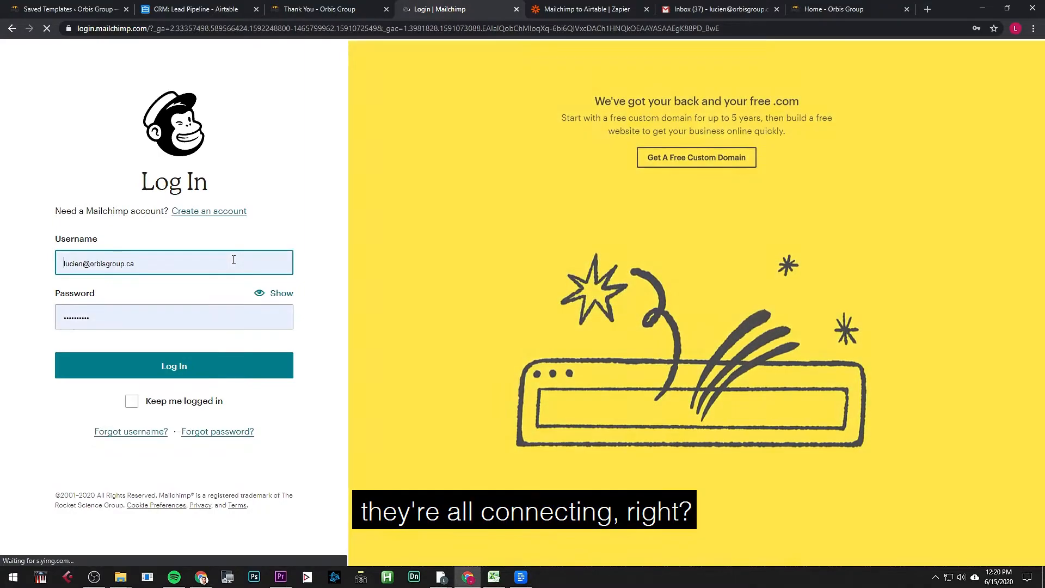
click(169, 365)
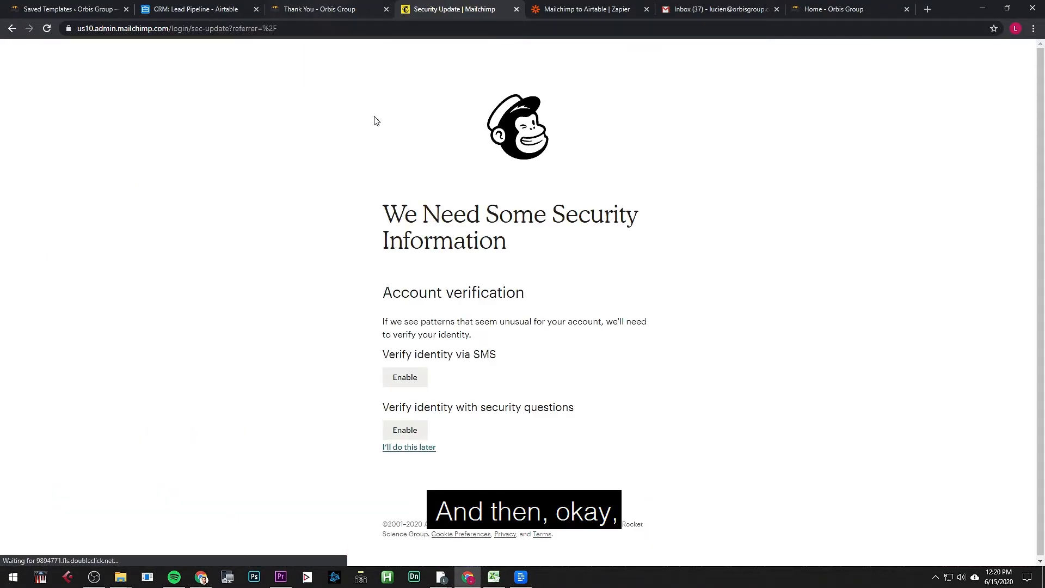
click(427, 447)
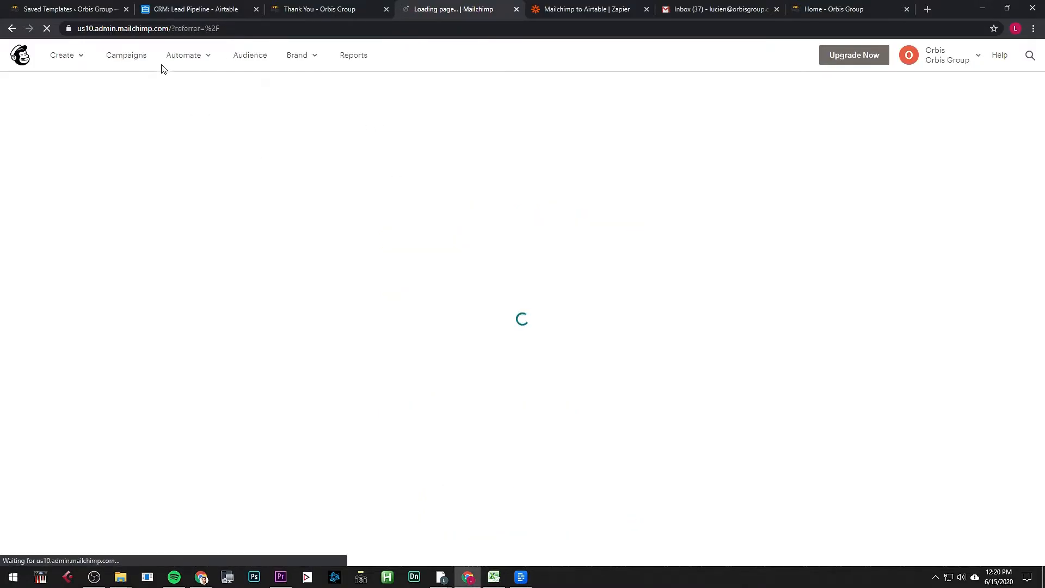
scroll(386, 327, down, 2)
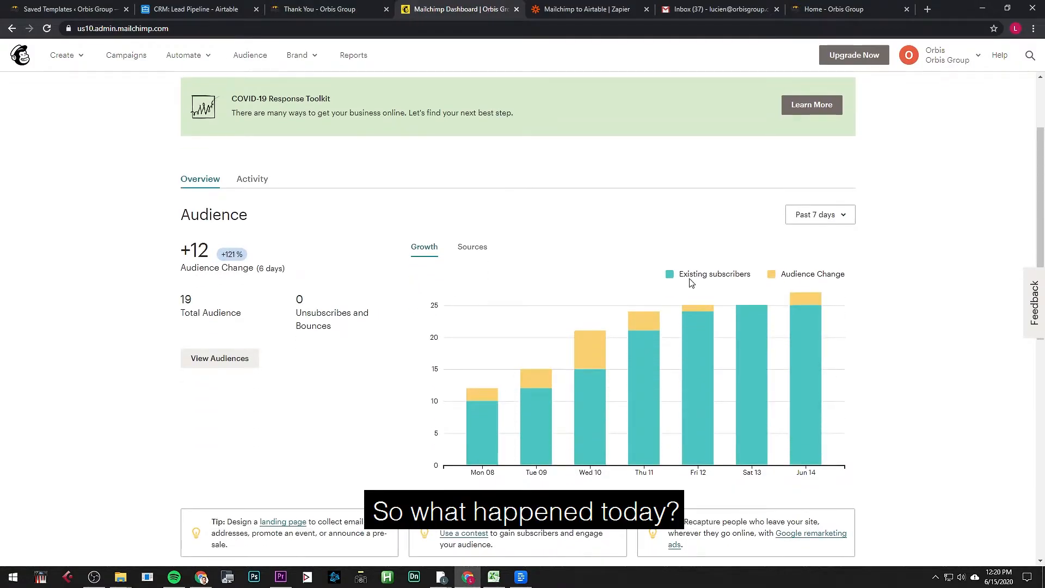
scroll(275, 201, up, 2)
Step: Open the Orbis Group audience from the Activity feed and list its subscribed contacts
click(253, 285)
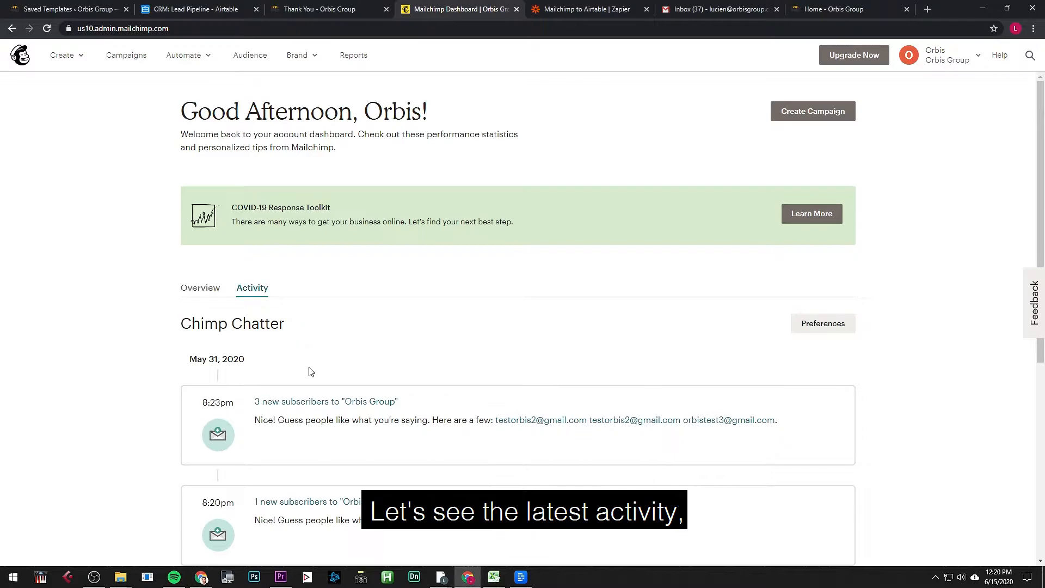
scroll(308, 368, down, 4)
click(311, 185)
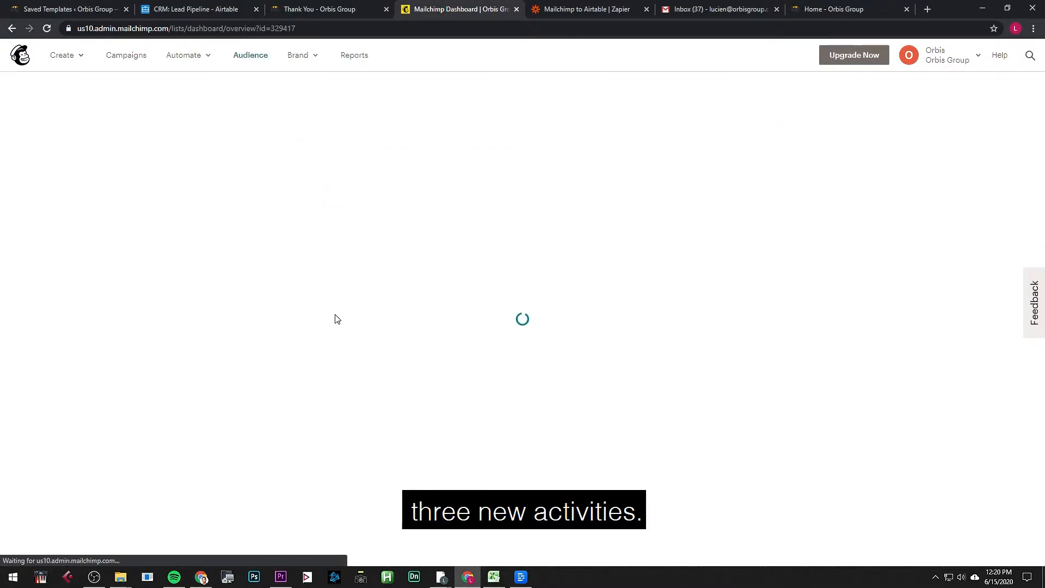
scroll(337, 351, down, 5)
scroll(392, 336, down, 10)
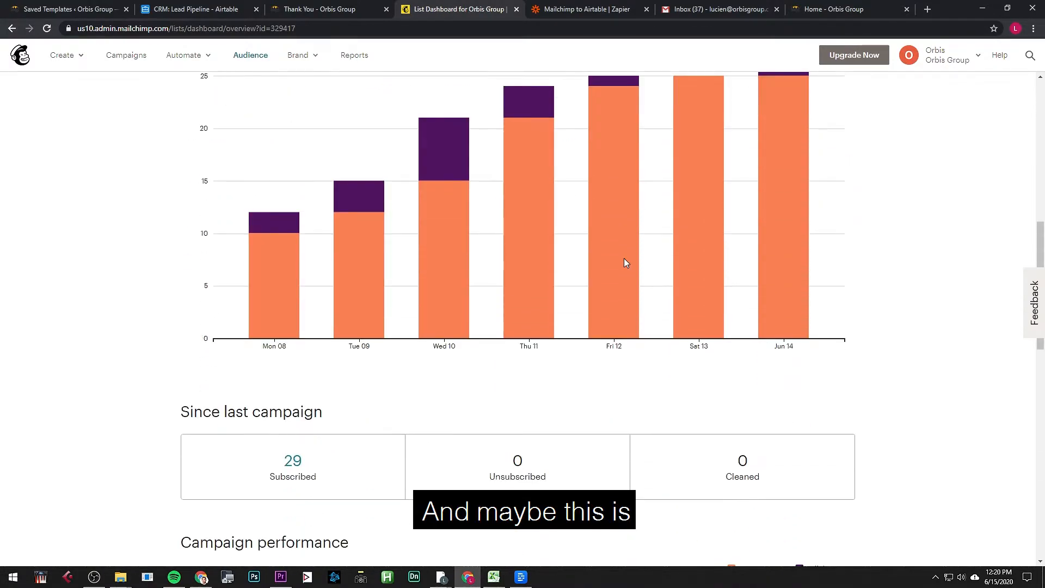
scroll(414, 380, up, 15)
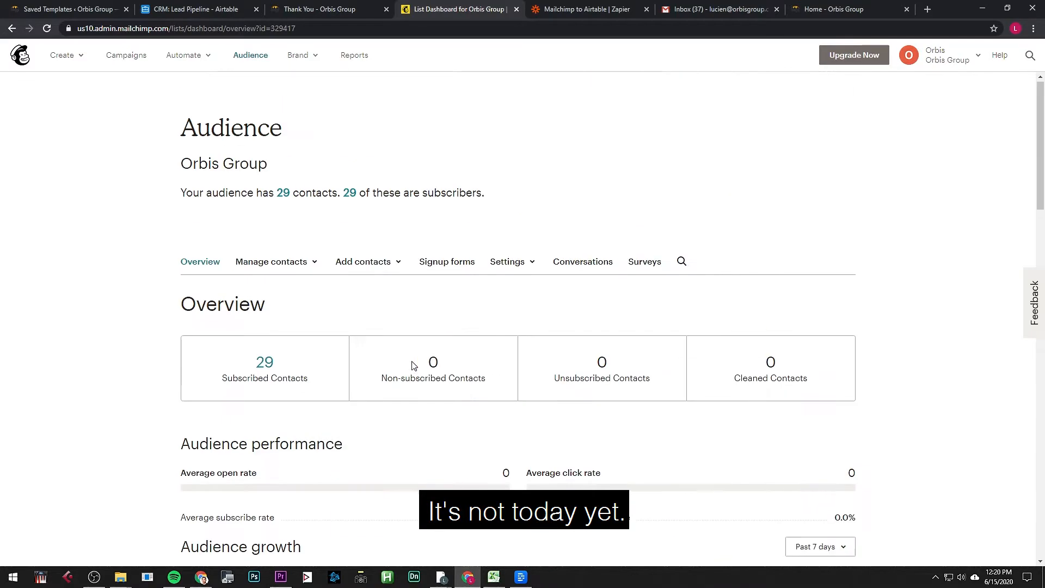
click(282, 197)
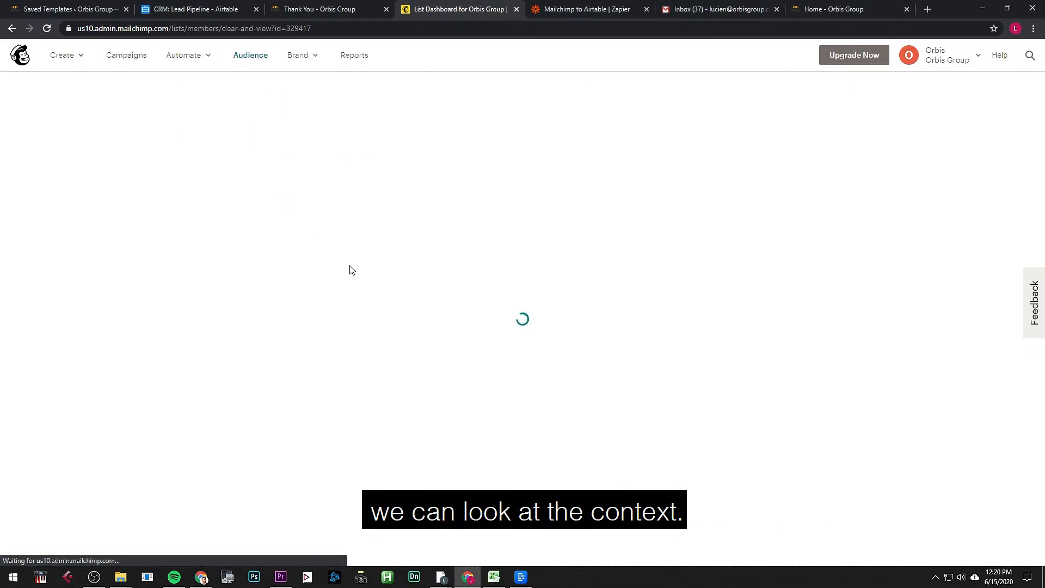
scroll(352, 291, down, 2)
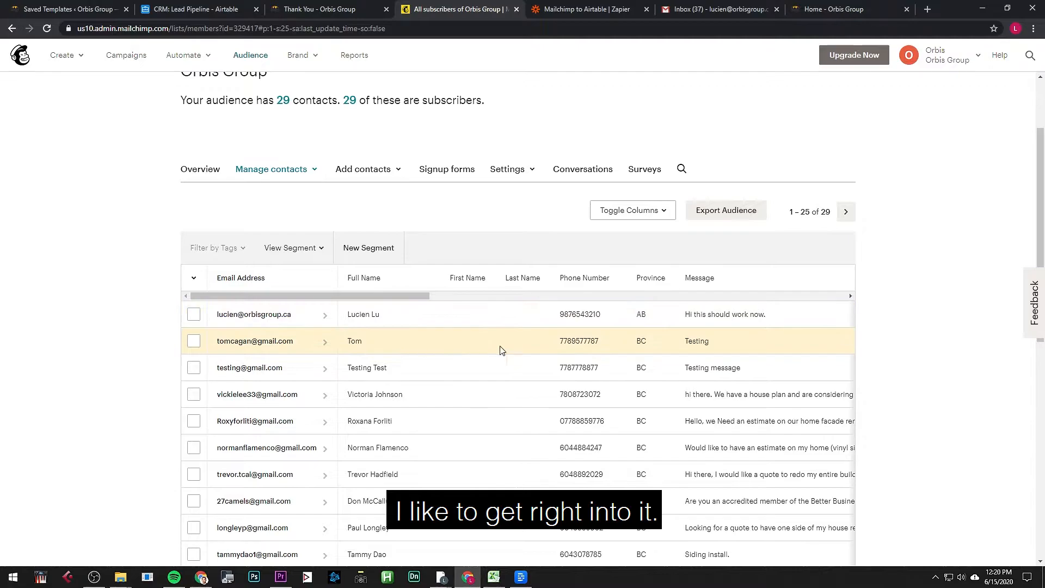
Step: Review the three newest contacts, including the AB test submission, on the audience overview
drag(764, 375, 190, 316)
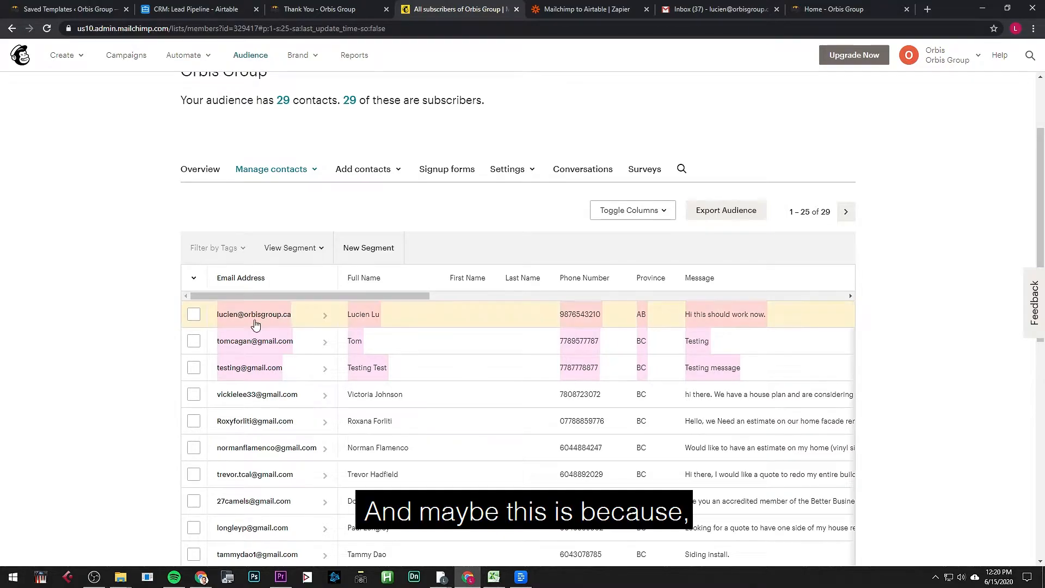
drag(302, 315, 620, 212)
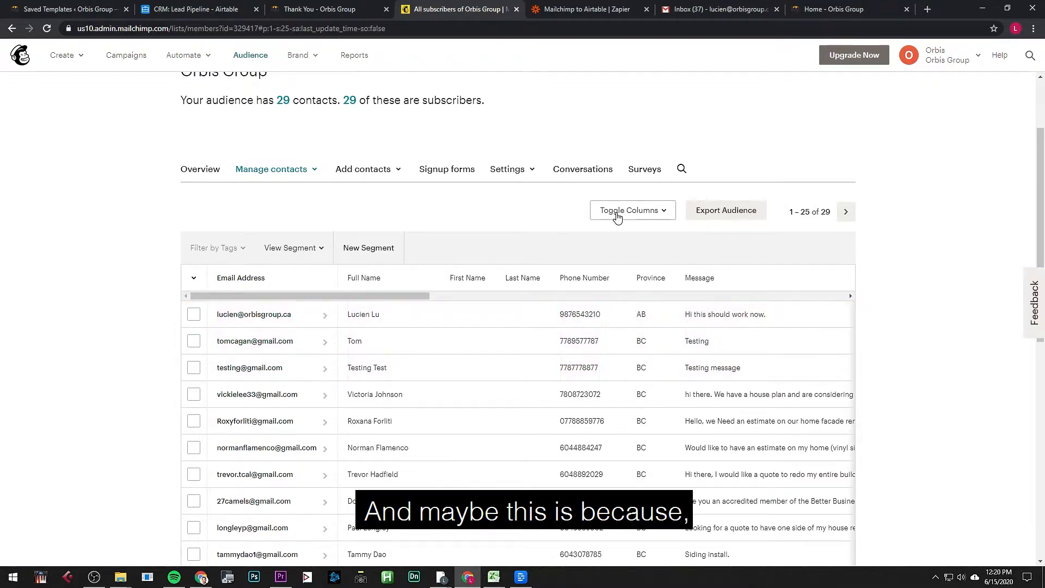
click(681, 169)
key(alt+Left)
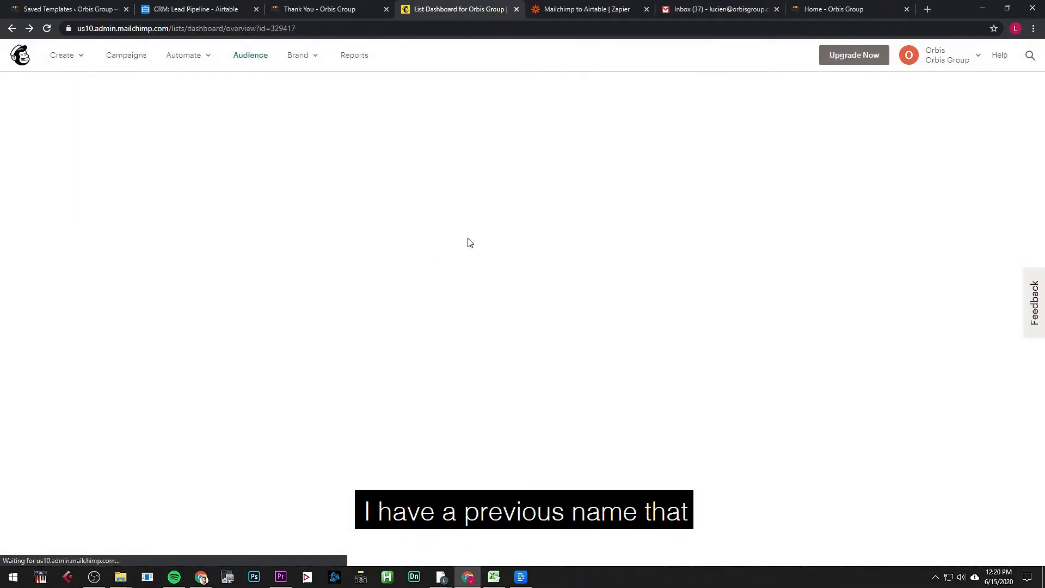
scroll(648, 291, down, 2)
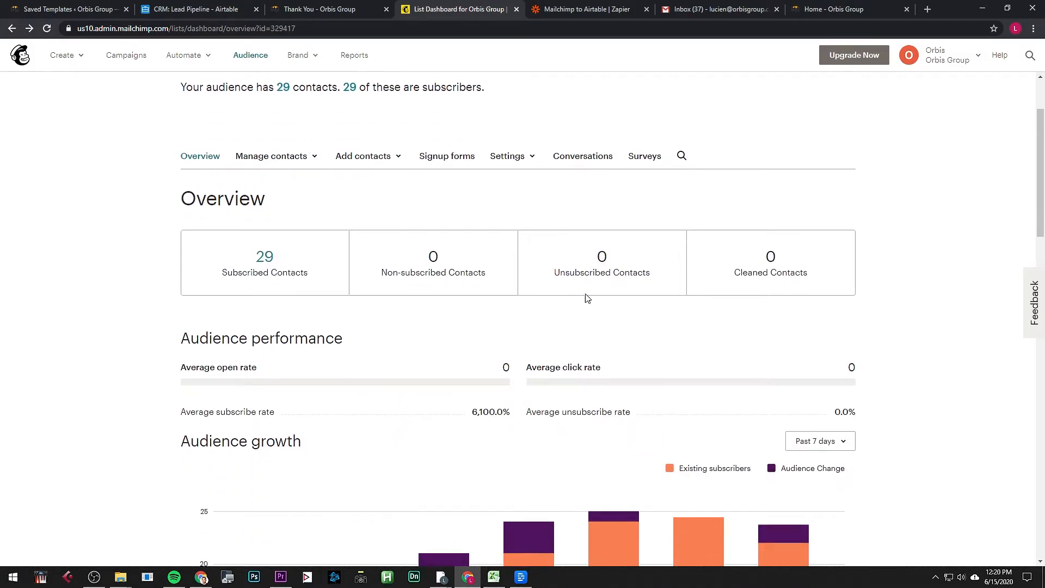
key(ctrl+shift+Tab)
key(ctrl+shift+Tab)
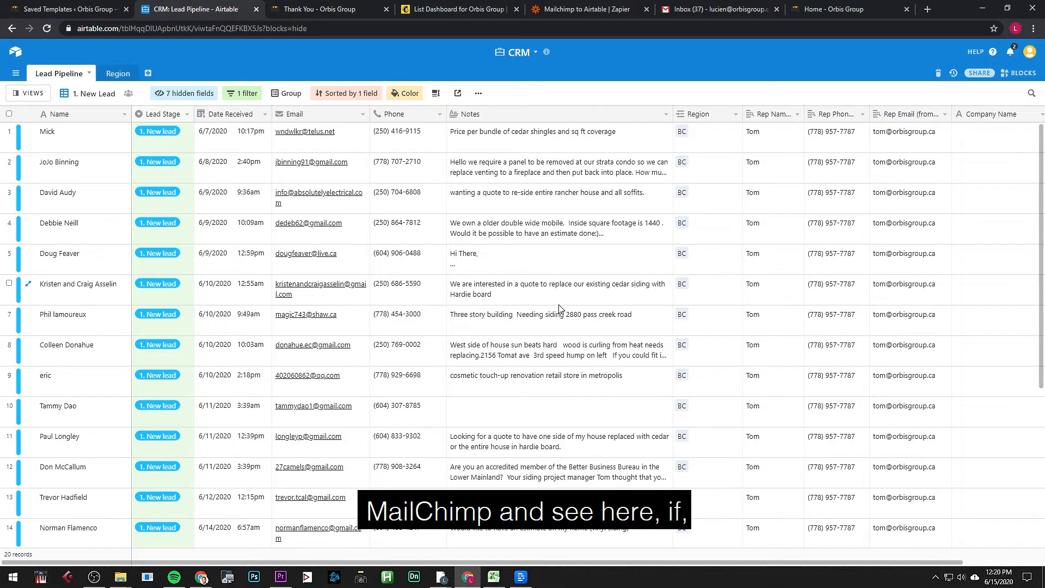
Step: In the Mailchimp trigger step, load newer sample subscribers and settle on Subscriber H as test data
key(ctrl+Tab)
key(ctrl+Tab)
key(ctrl+Tab)
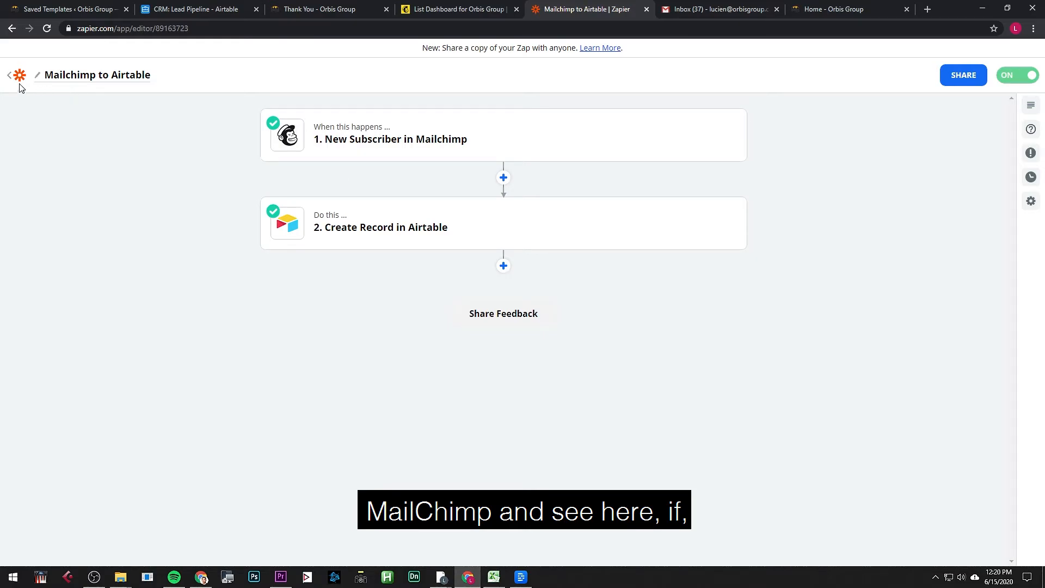
click(365, 135)
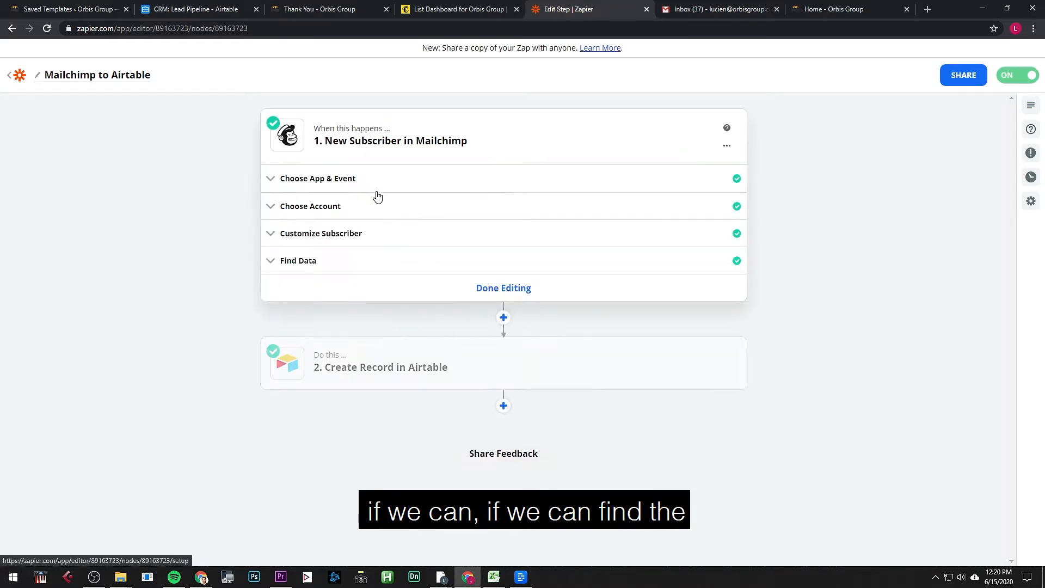
click(376, 263)
click(334, 341)
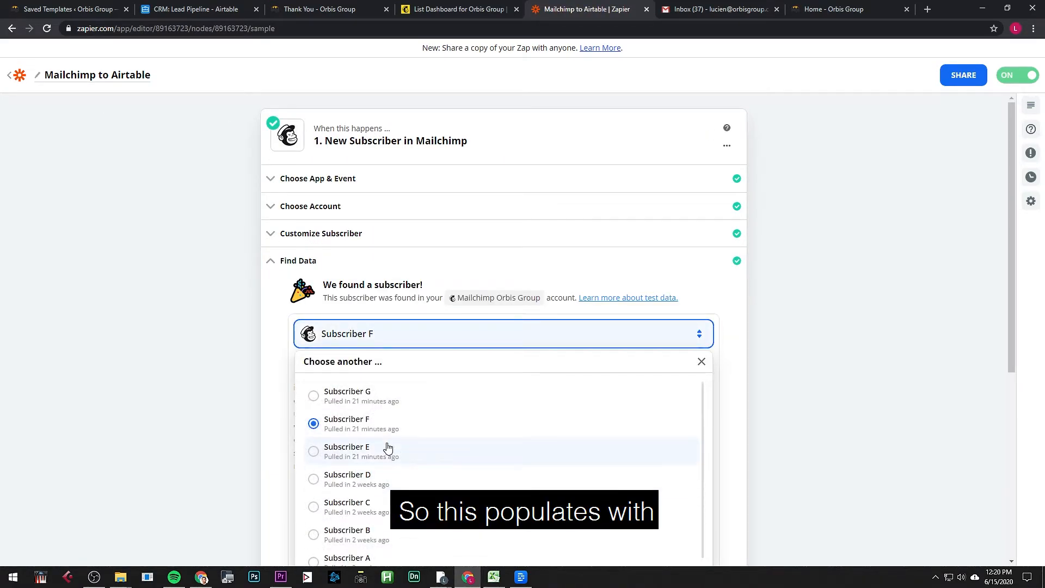
scroll(387, 447, down, 1)
scroll(364, 419, down, 4)
click(415, 358)
click(380, 166)
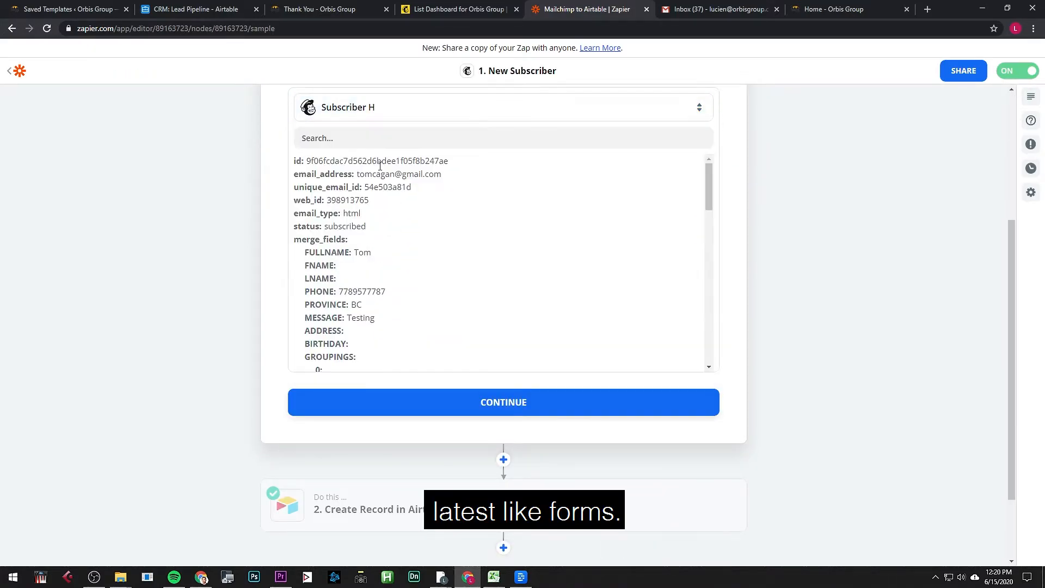
click(395, 112)
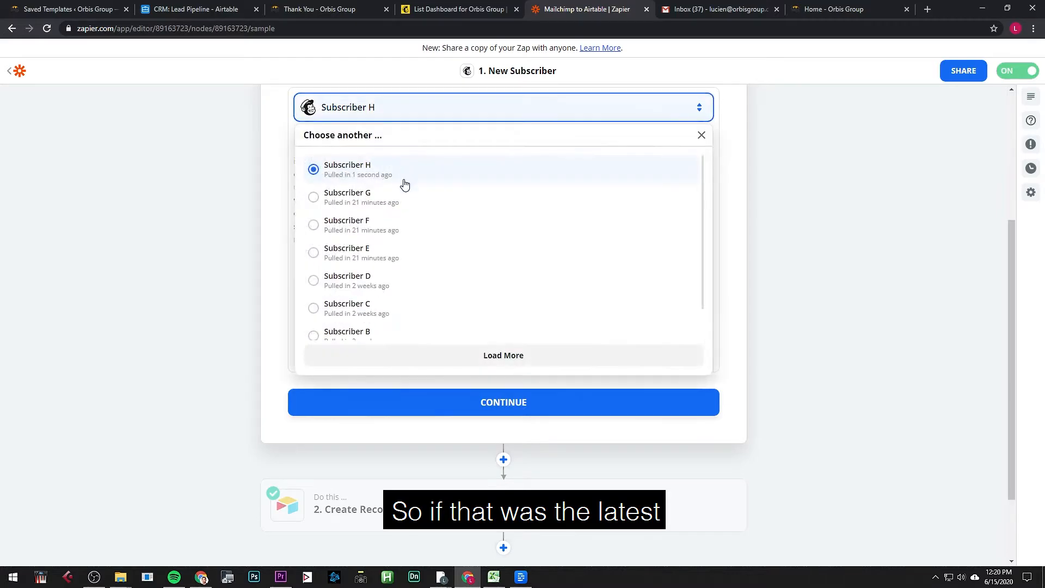
click(403, 195)
click(449, 115)
click(440, 171)
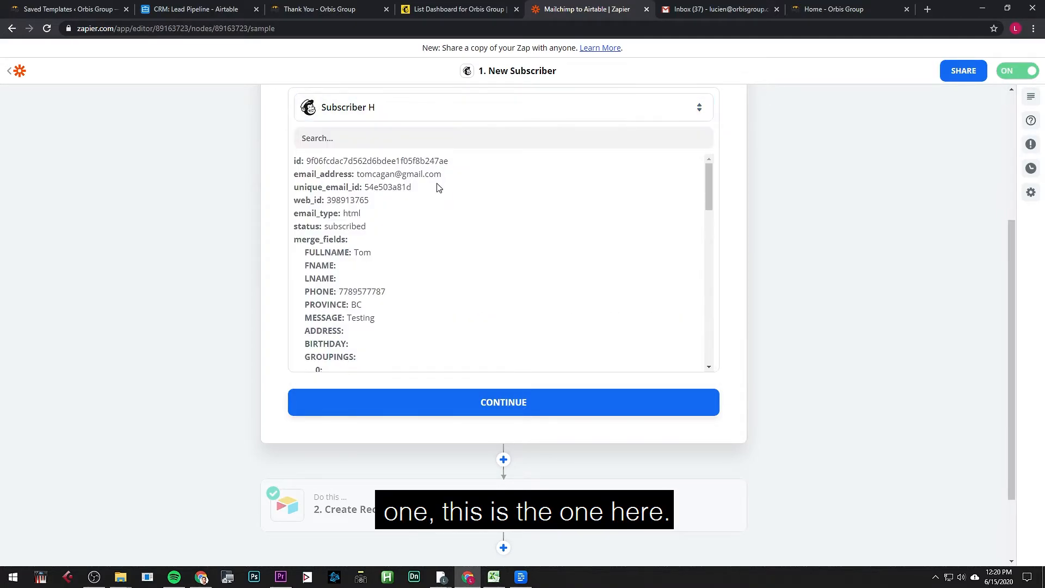
Step: Glance at the Mailchimp dashboard and Gmail inbox, then come back to the Zap editor
scroll(440, 405, down, 3)
scroll(440, 405, down, 2)
scroll(438, 430, up, 5)
scroll(439, 429, down, 3)
key(ctrl+shift+Tab)
key(ctrl+shift+Tab)
key(ctrl+shift+Tab)
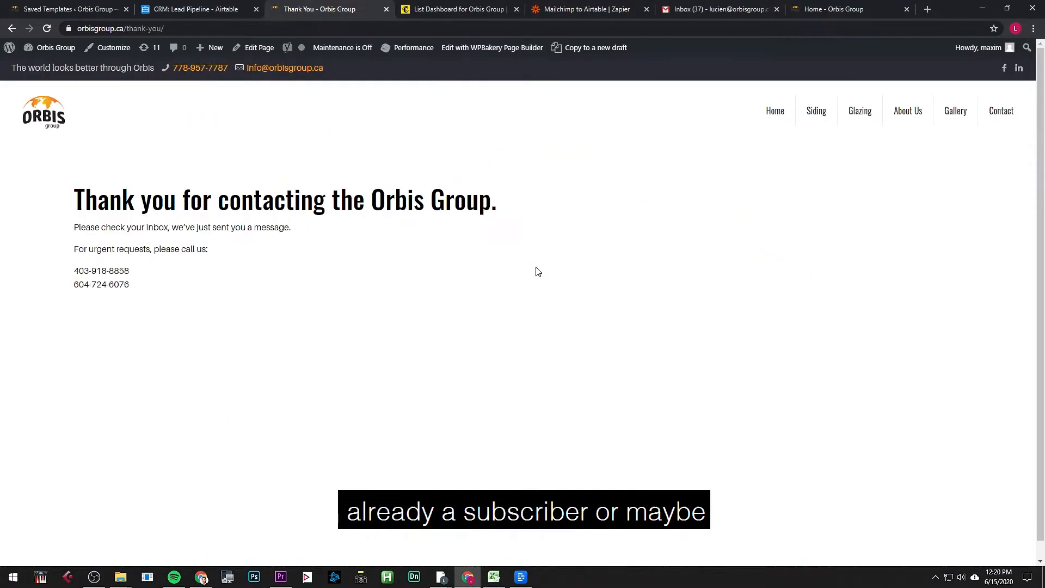
click(683, 11)
key(ctrl+shift+Tab)
key(ctrl+shift+Tab)
key(ctrl+shift+Tab)
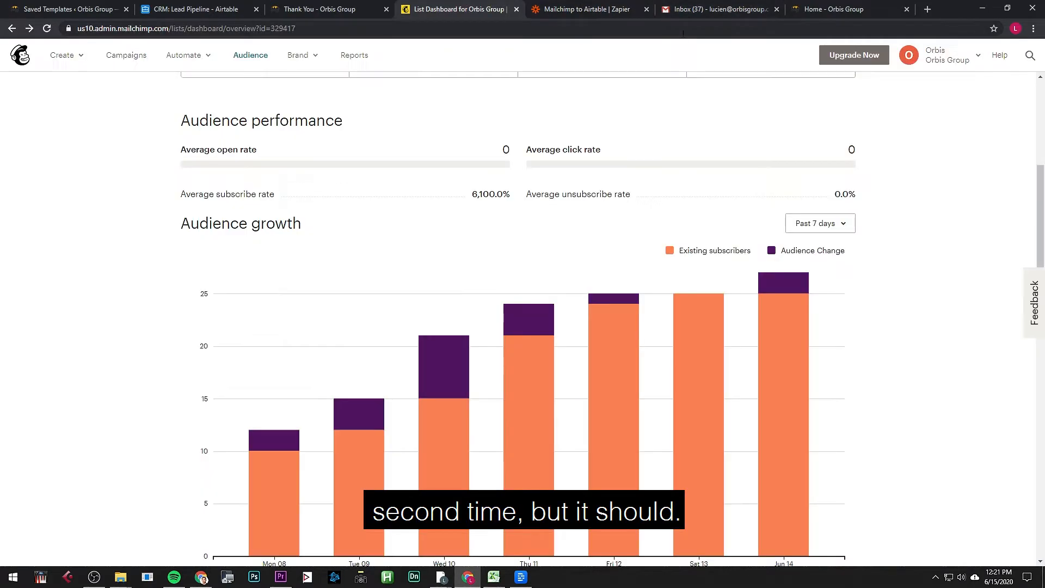
key(ctrl+shift+Tab)
key(ctrl+Tab)
key(ctrl+Tab)
key(ctrl+Tab)
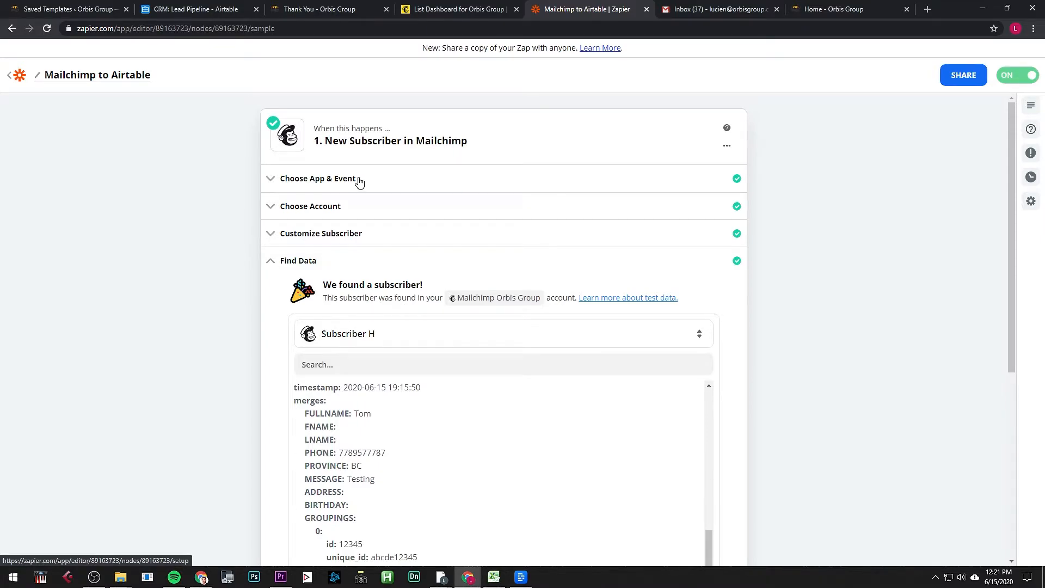
Step: Expand Choose App & Event and show the Mailchimp trigger event list
click(359, 180)
click(385, 281)
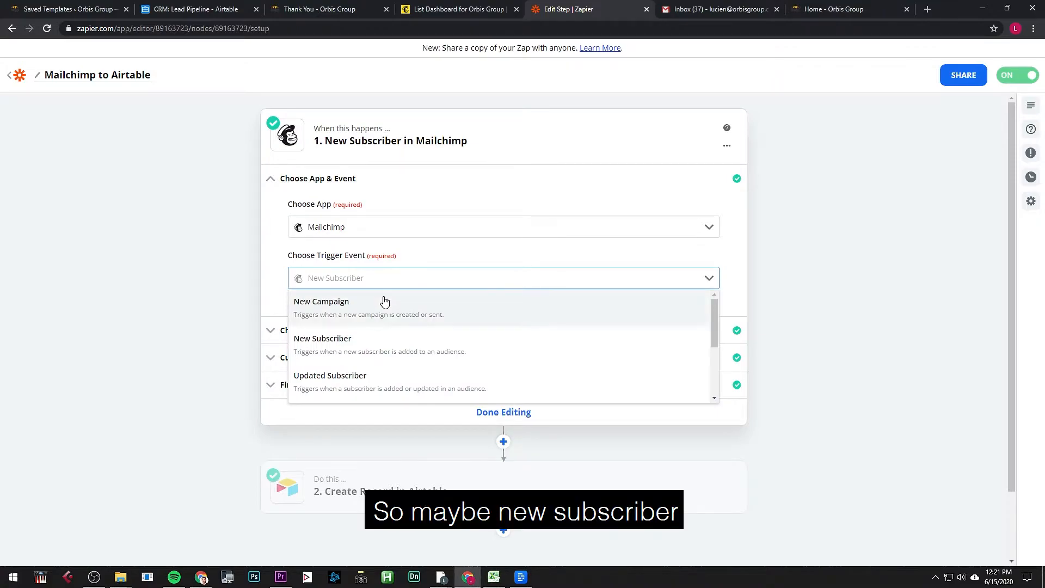
scroll(374, 346, down, 2)
Step: Pick Updated Subscriber from the Mailchimp trigger event list
scroll(375, 348, up, 2)
scroll(384, 354, down, 2)
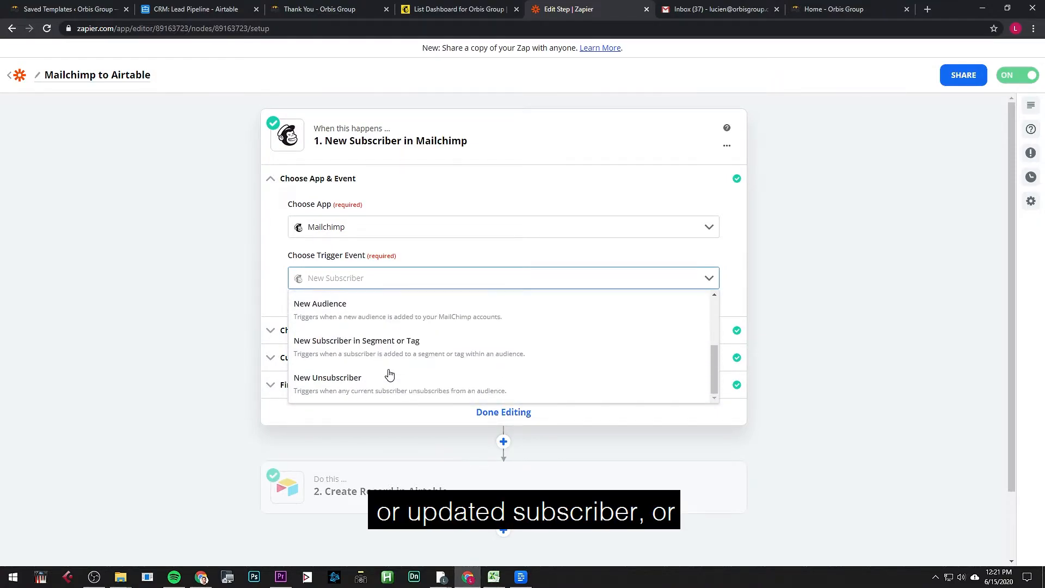
scroll(390, 373, down, 2)
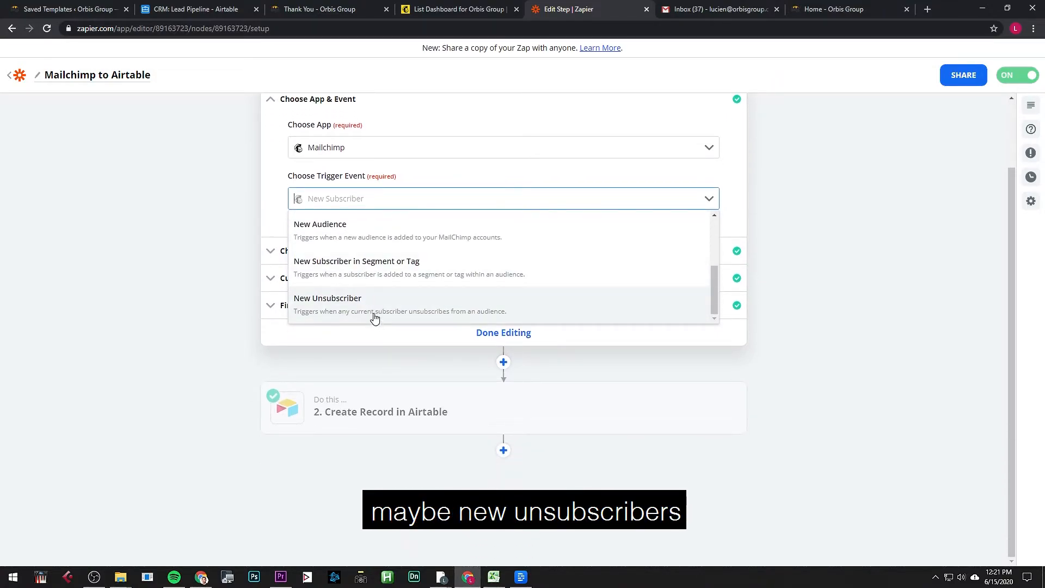
scroll(363, 275, up, 3)
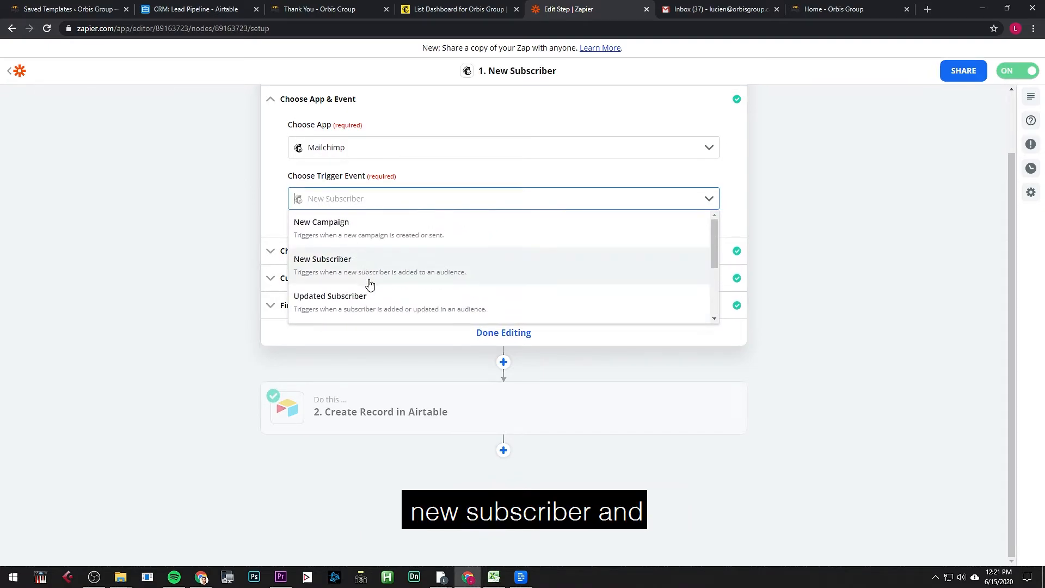
scroll(379, 302, up, 2)
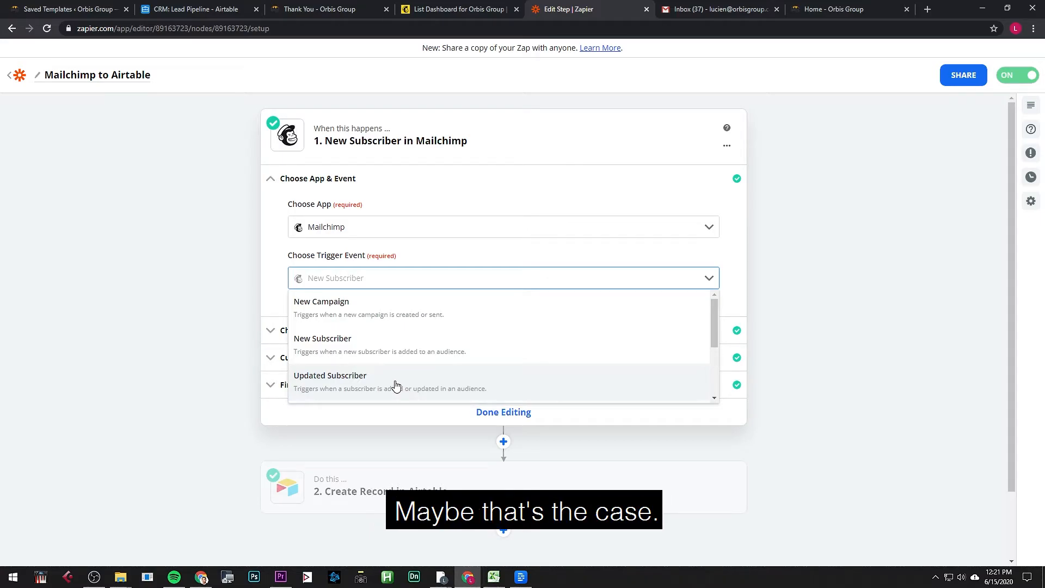
click(396, 380)
Step: Continue through the connected Mailchimp account and keep the Orbis Group audience
click(391, 314)
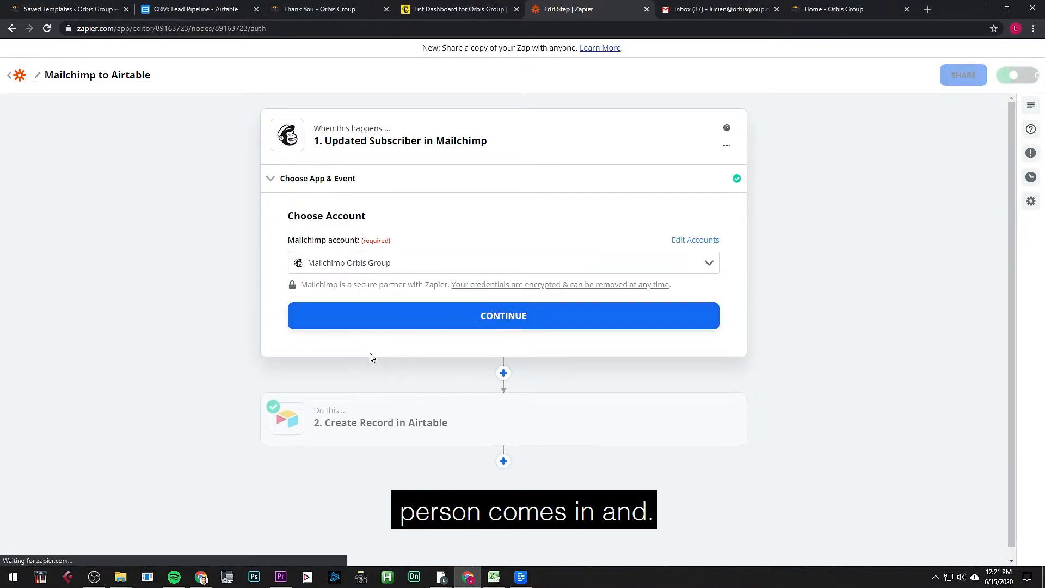
click(390, 325)
click(366, 282)
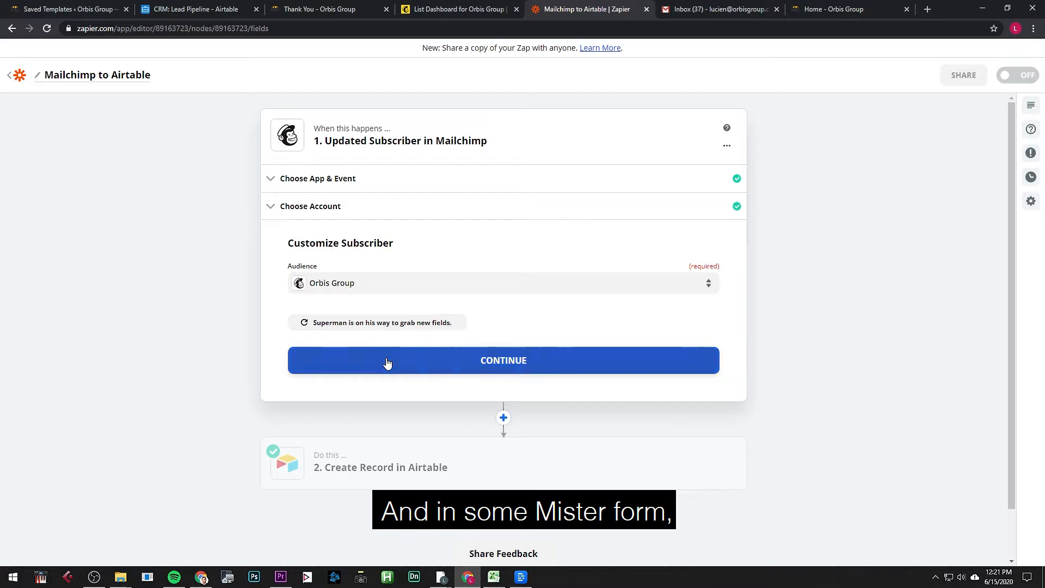
click(387, 361)
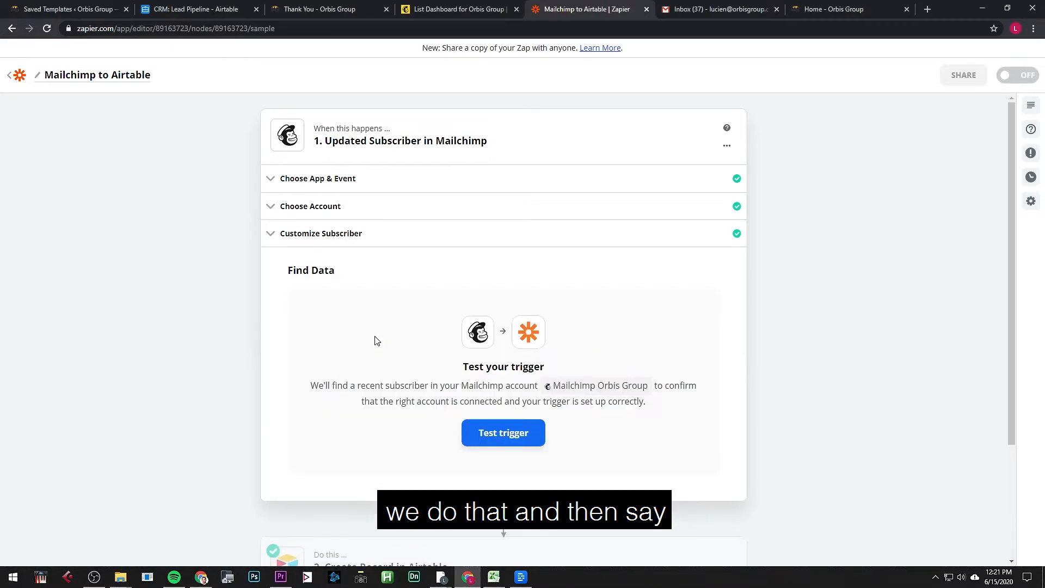
Step: Test the trigger, try Subscribers C and B, then use Subscriber A as sample data
click(527, 436)
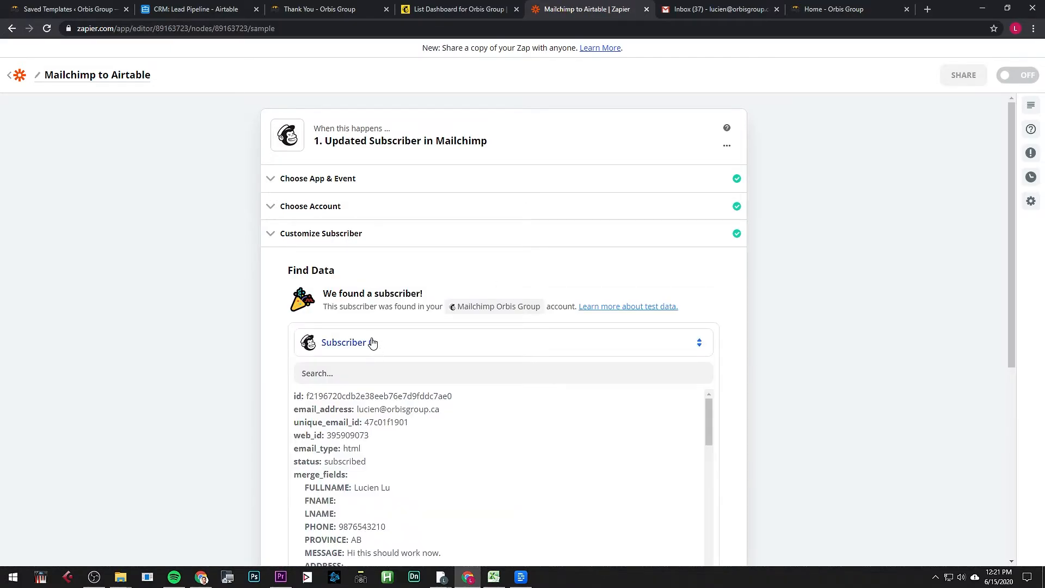
click(373, 343)
click(413, 491)
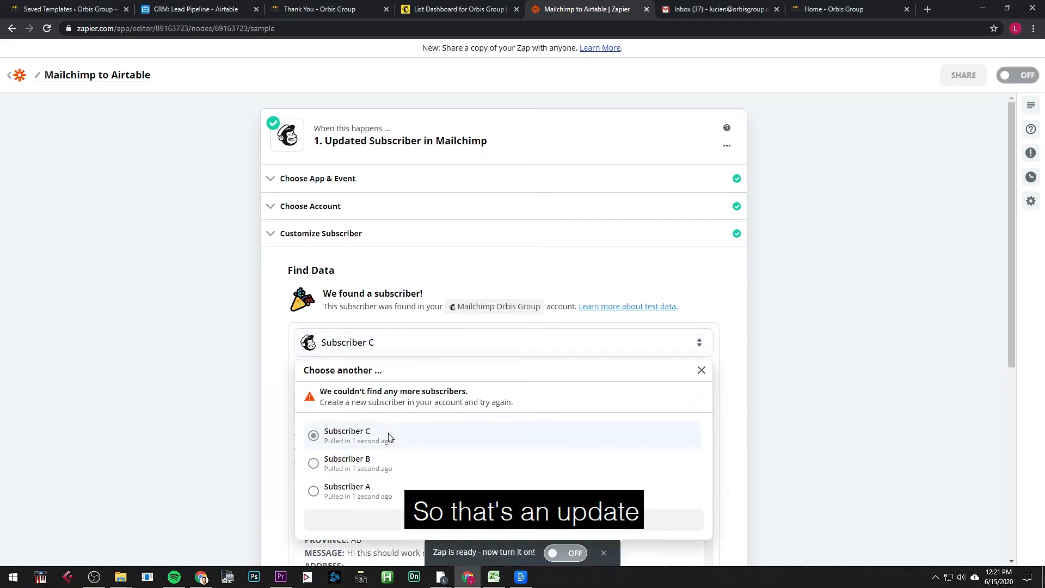
click(389, 437)
click(376, 347)
click(397, 436)
click(397, 354)
click(398, 461)
Step: Load more sample subscribers and close the list, keeping Subscriber A
scroll(399, 389, down, 2)
click(403, 242)
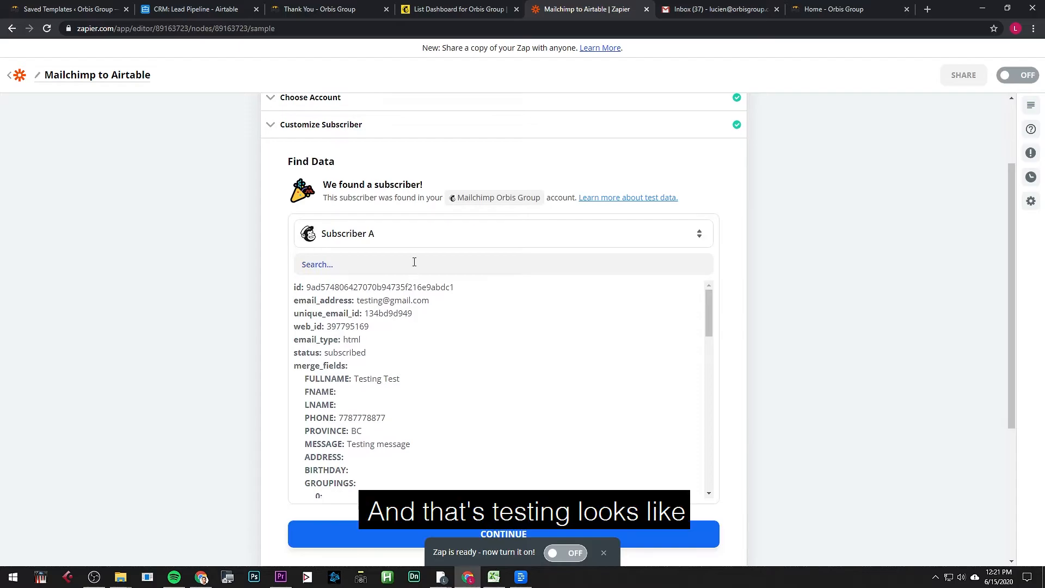
click(430, 381)
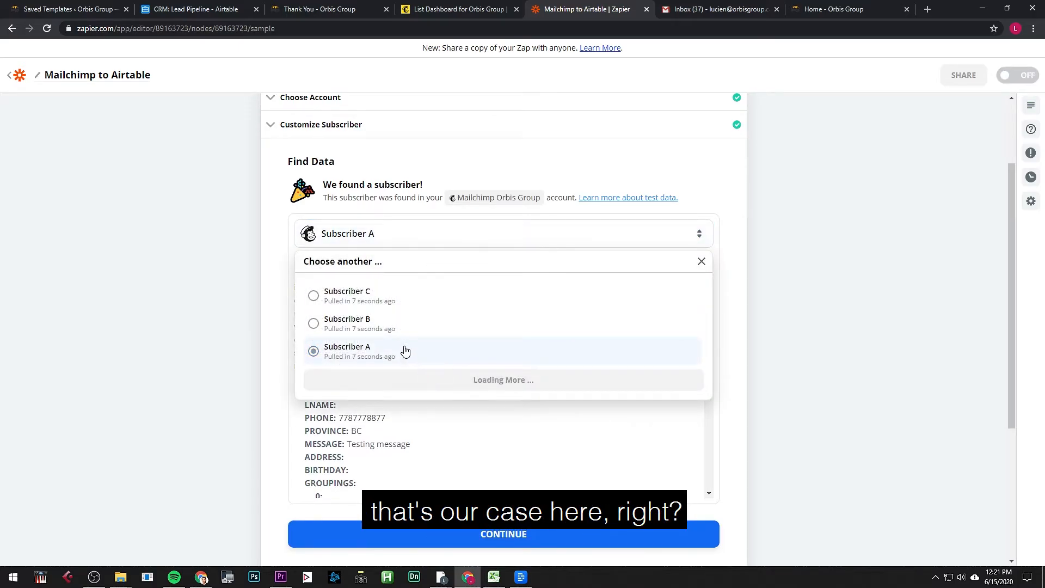
click(217, 362)
scroll(290, 365, up, 2)
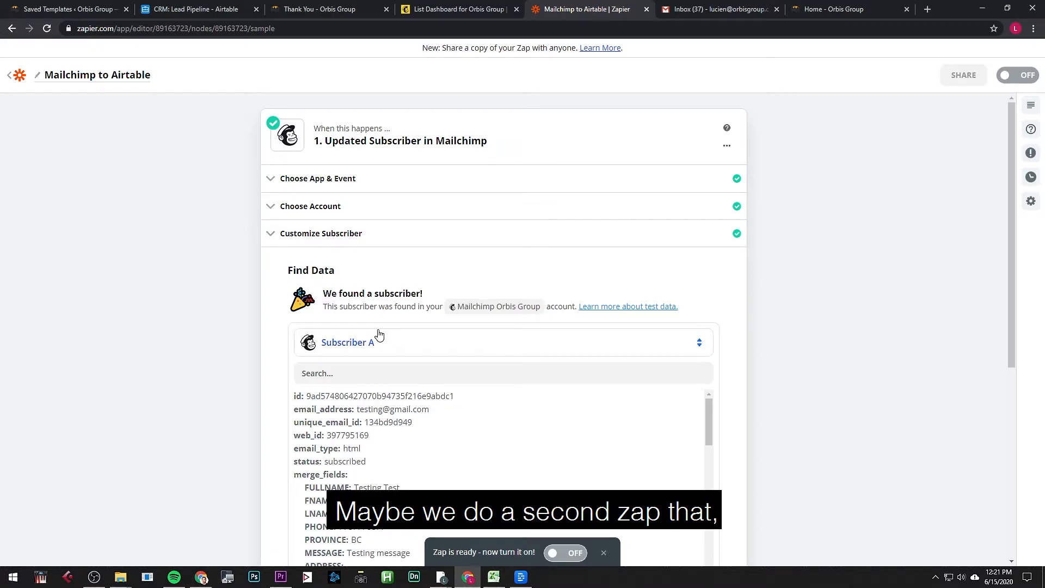
scroll(379, 335, down, 2)
click(374, 227)
scroll(373, 229, up, 2)
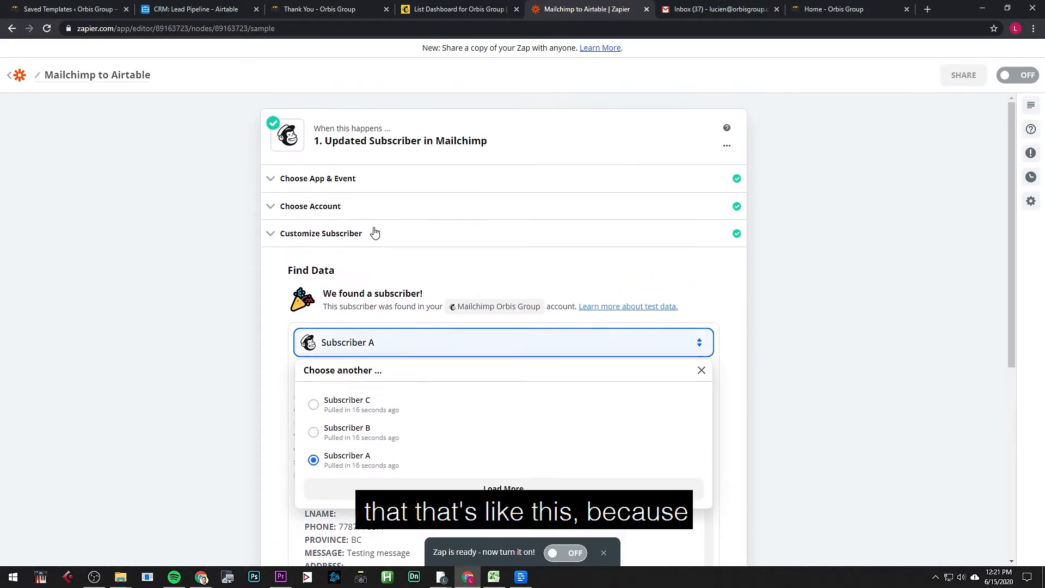
Step: Recheck Customize Subscriber and confirm the audience stays Orbis Group
click(373, 229)
click(375, 349)
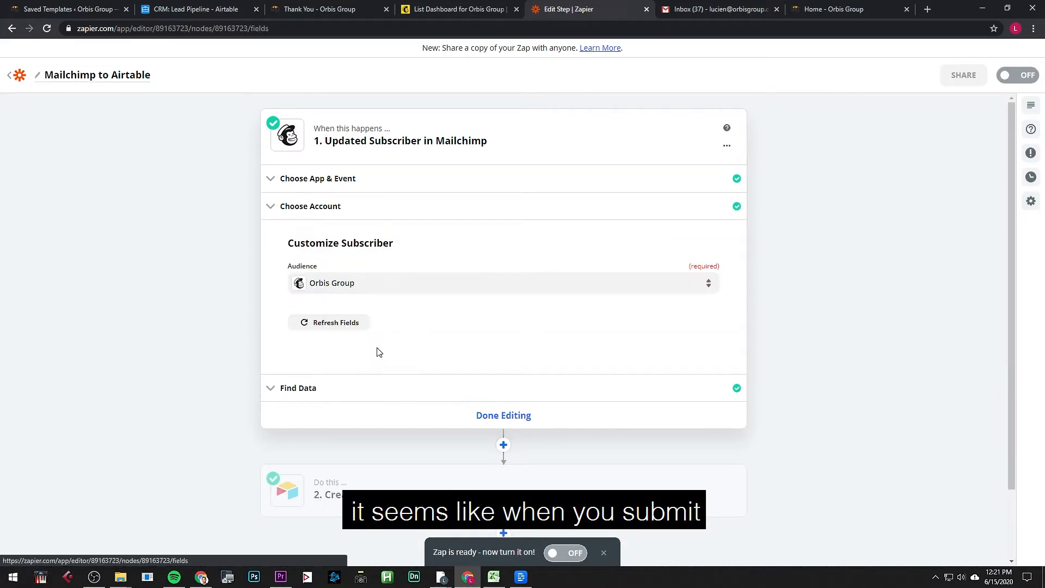
click(375, 283)
click(392, 383)
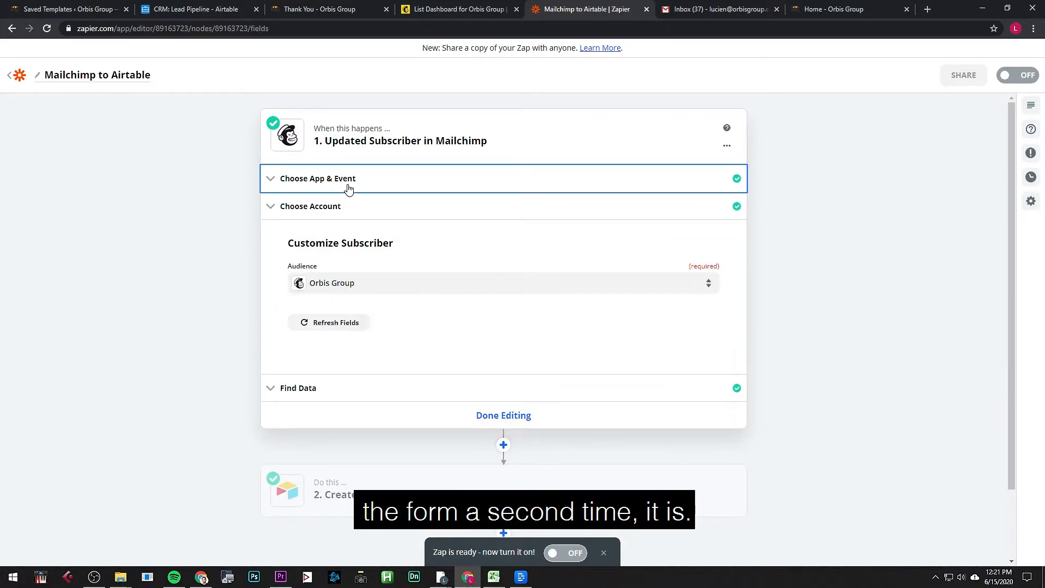
Step: Confirm Updated Subscriber as the event, review Subscriber A's sample data, and close step 1
click(348, 183)
click(363, 278)
scroll(374, 338, down, 3)
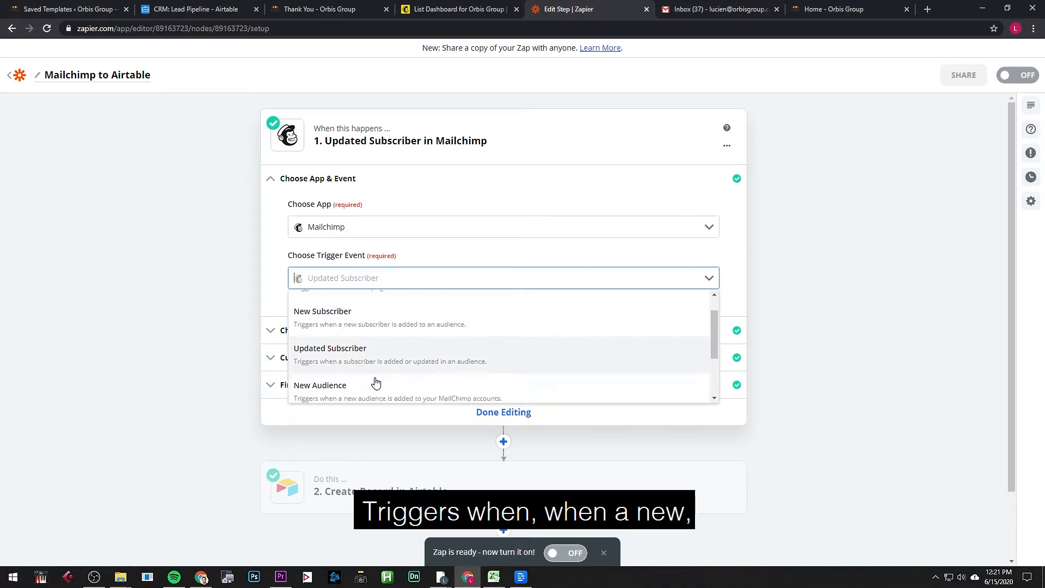
scroll(375, 338, up, 3)
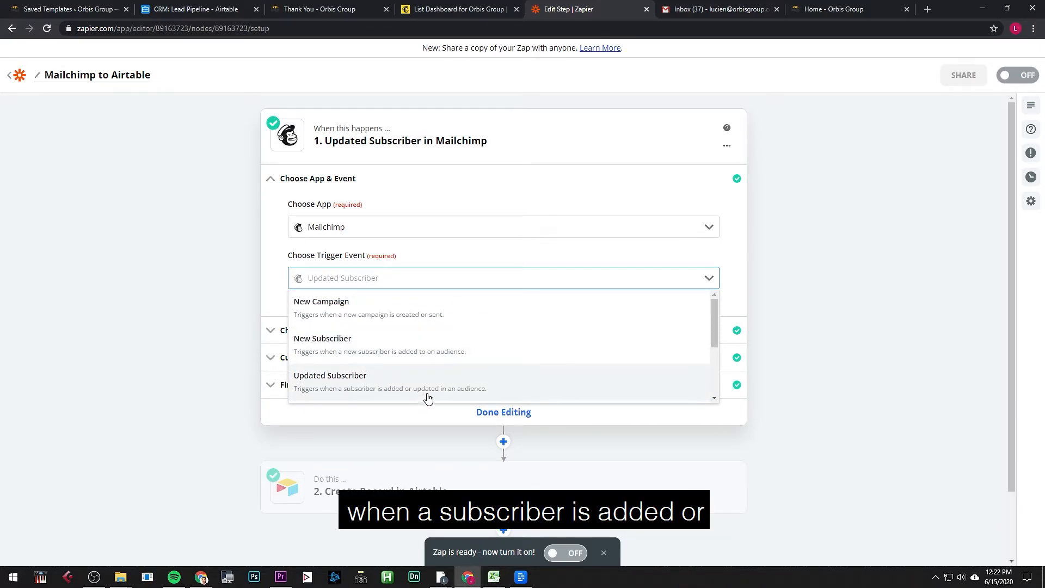
click(217, 431)
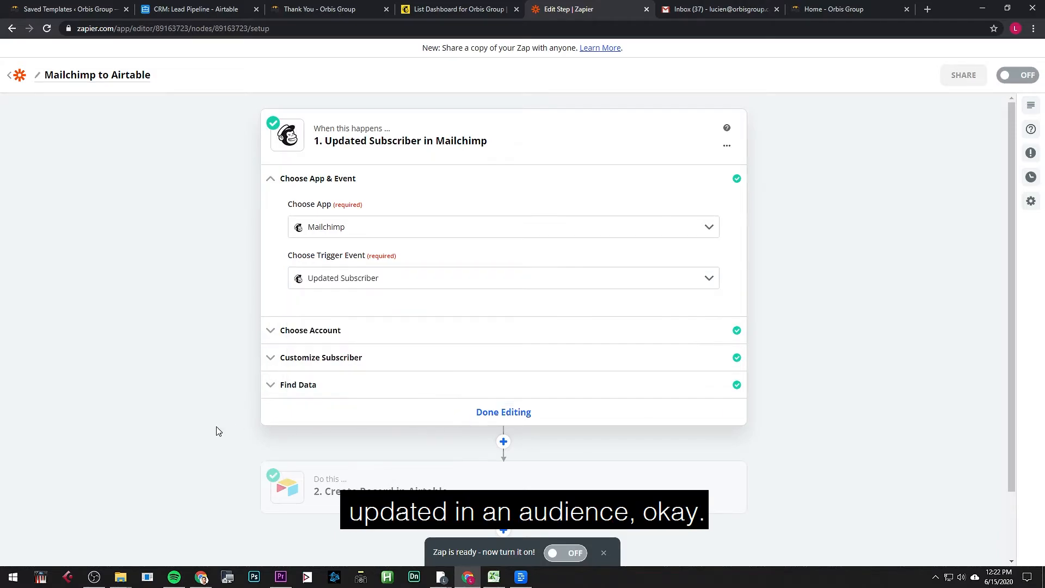
click(410, 385)
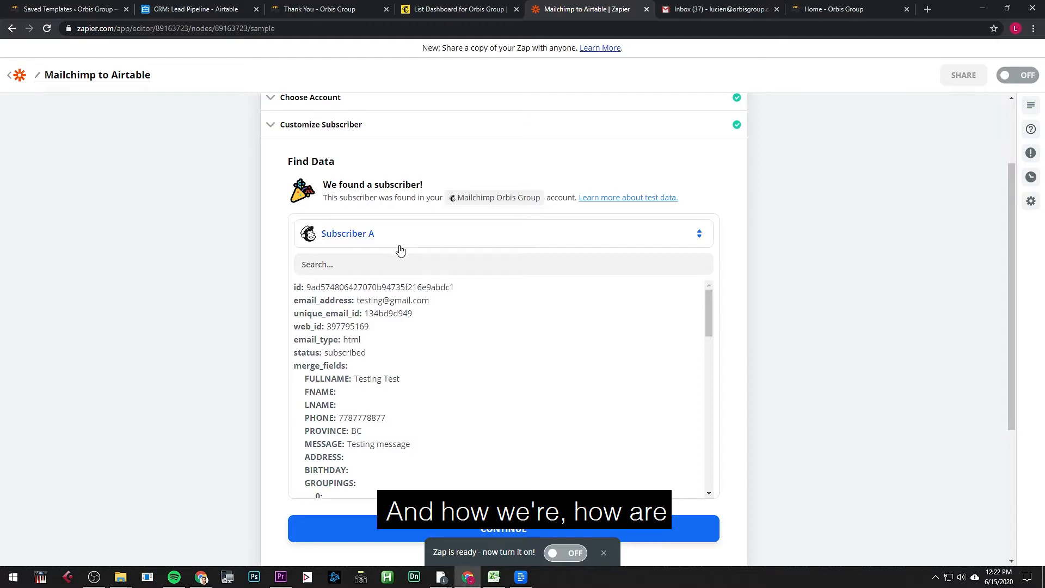
scroll(397, 247, up, 2)
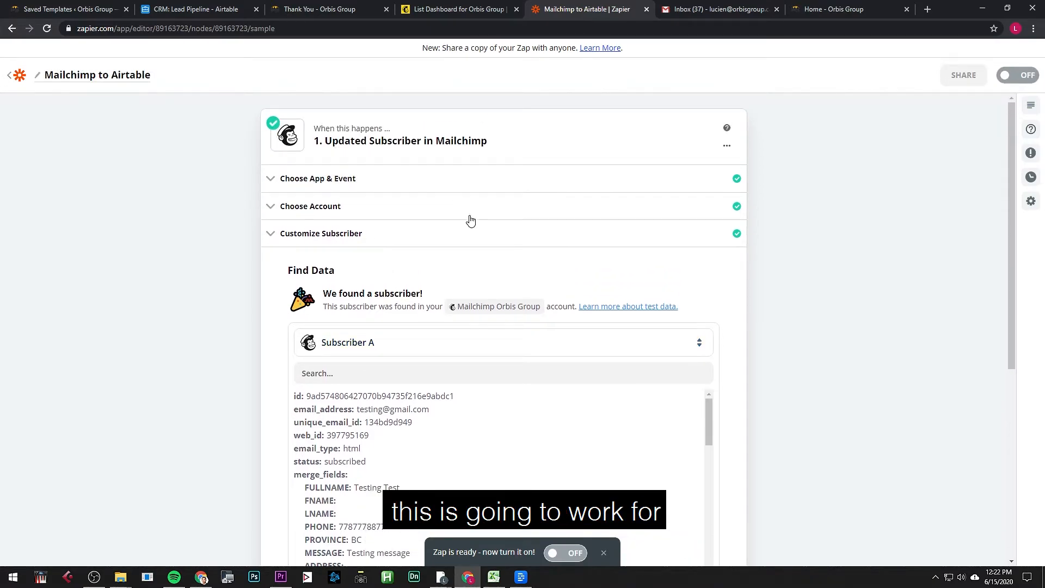
scroll(415, 330, down, 4)
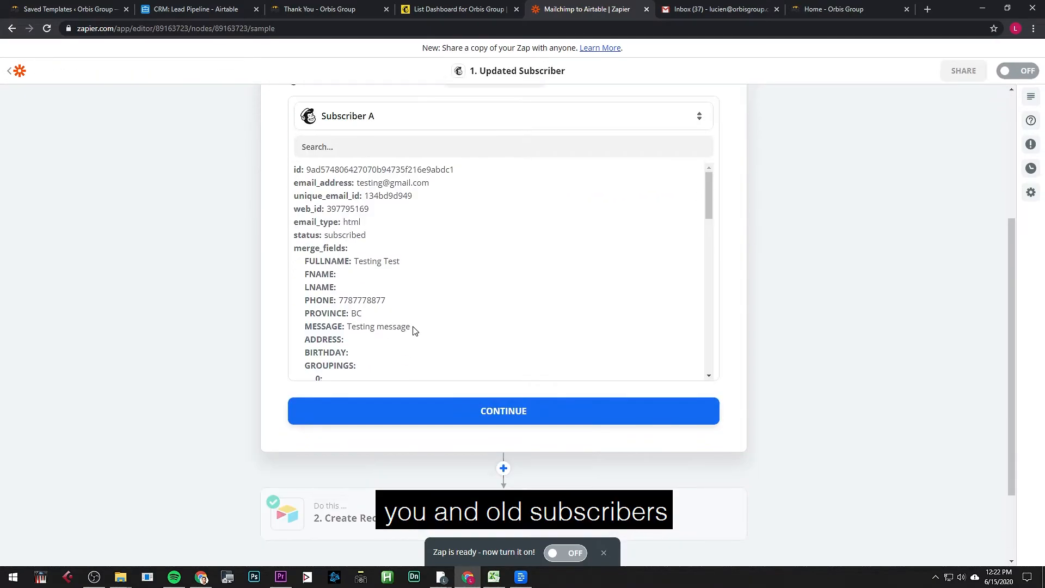
click(442, 411)
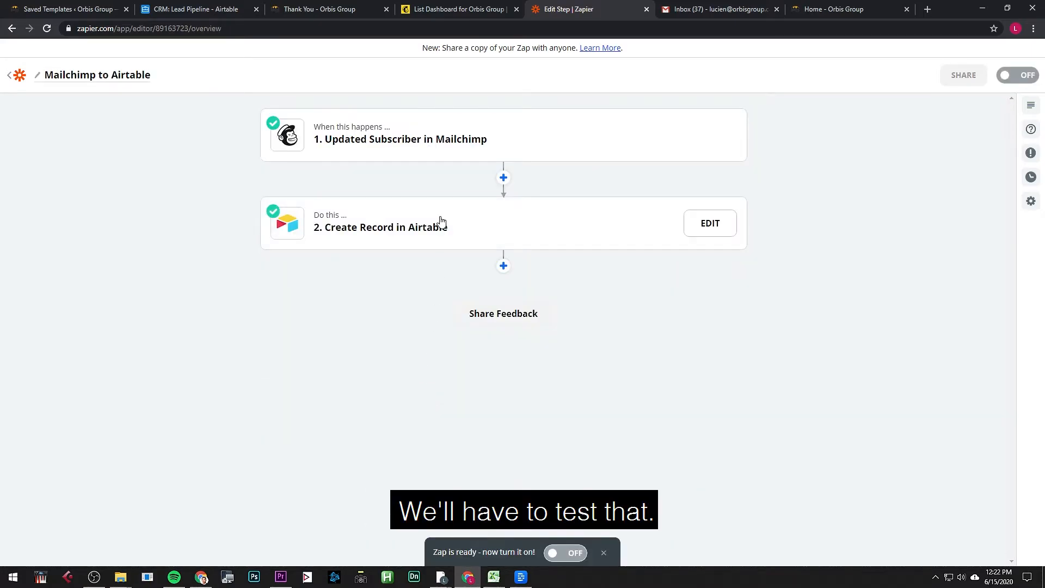
Step: Retest the Create Record in Airtable step to send a fresh test record
click(438, 224)
click(392, 294)
click(378, 428)
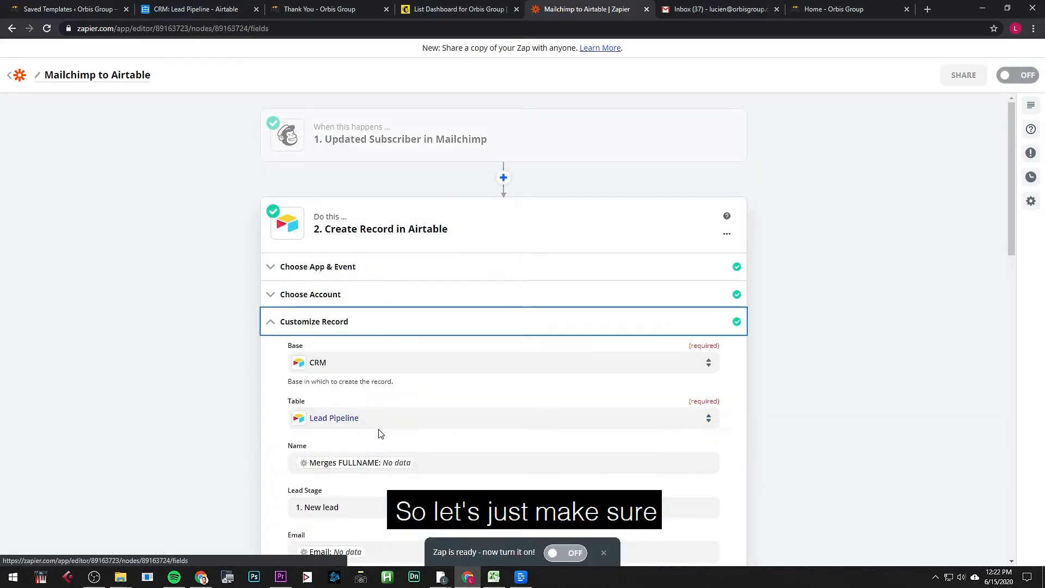
scroll(381, 358, down, 8)
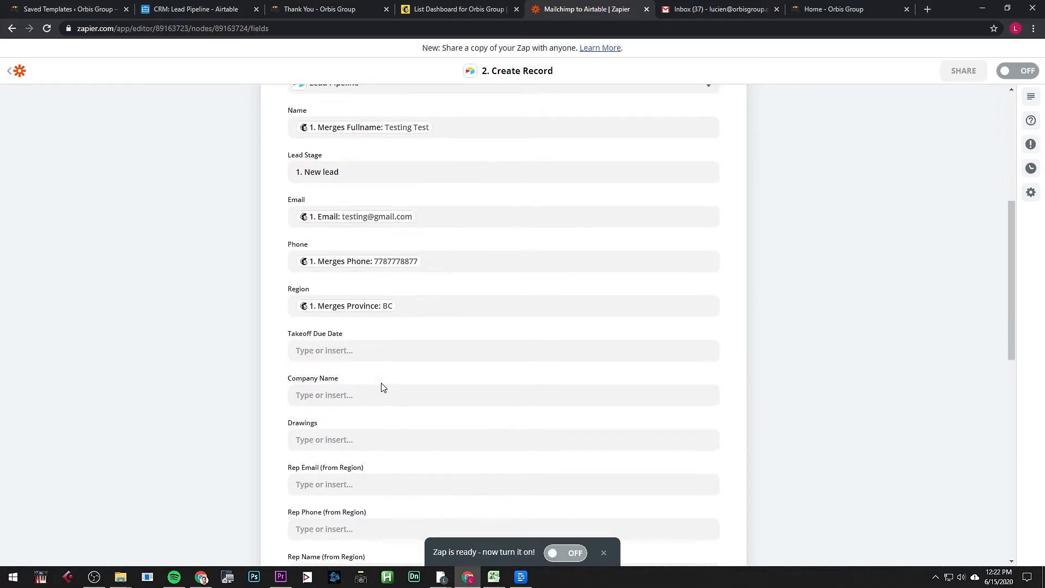
scroll(387, 381, down, 4)
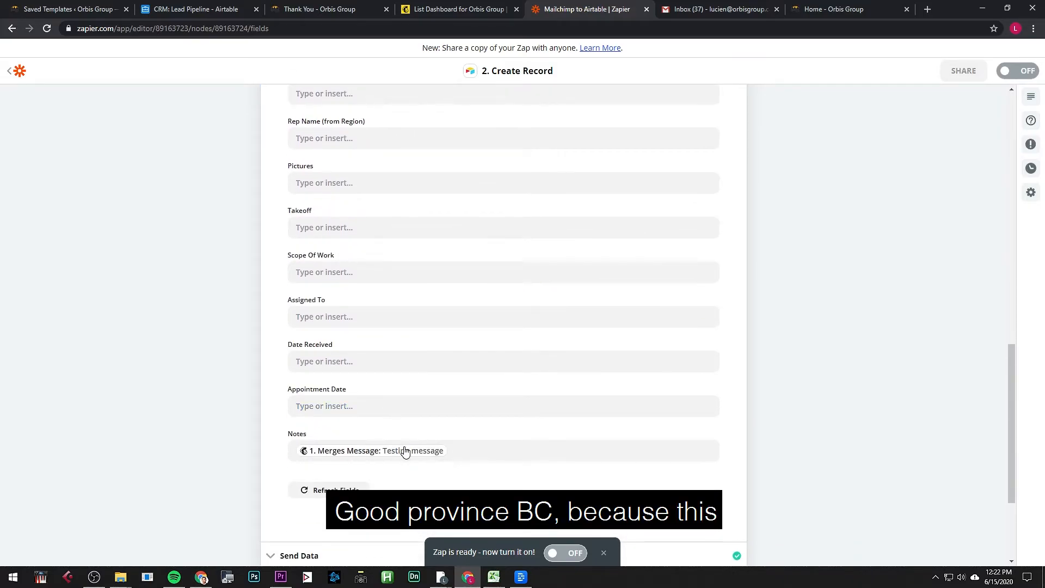
scroll(381, 462, down, 2)
click(352, 448)
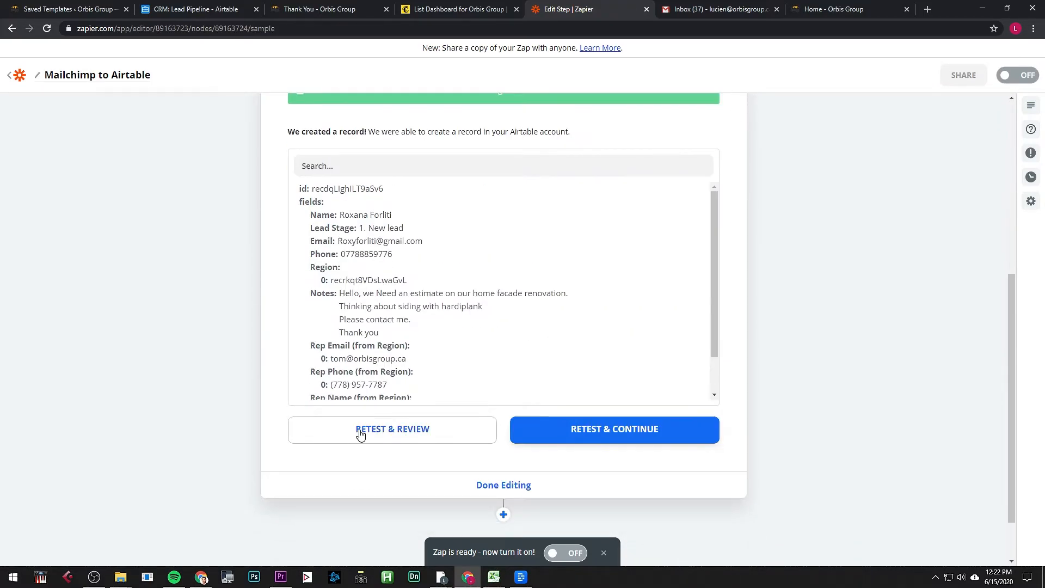
click(360, 430)
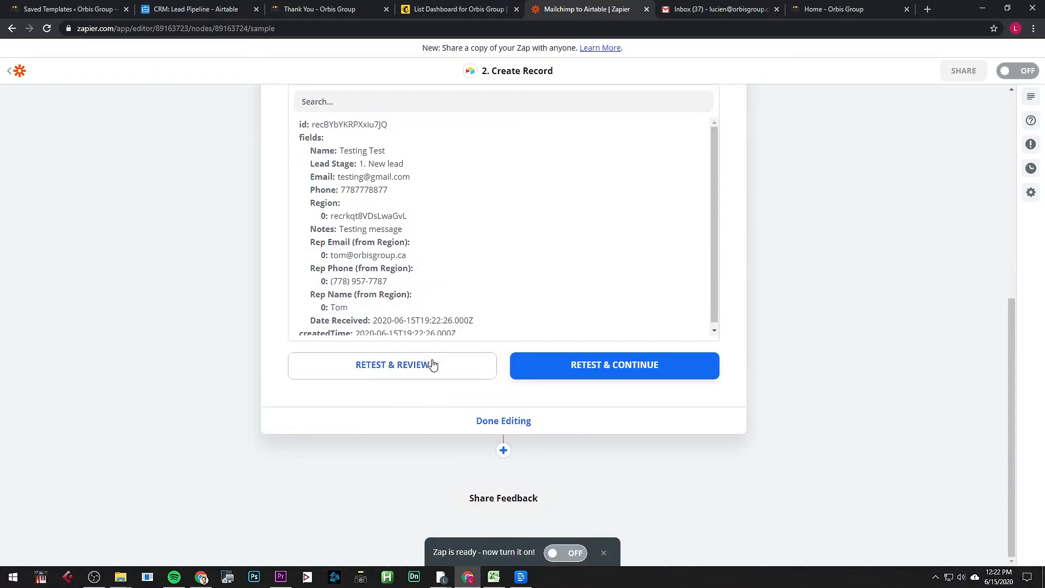
Step: Check the new Testing Test lead and its email in Airtable's Lead Pipeline, then return to Zapier
click(187, 10)
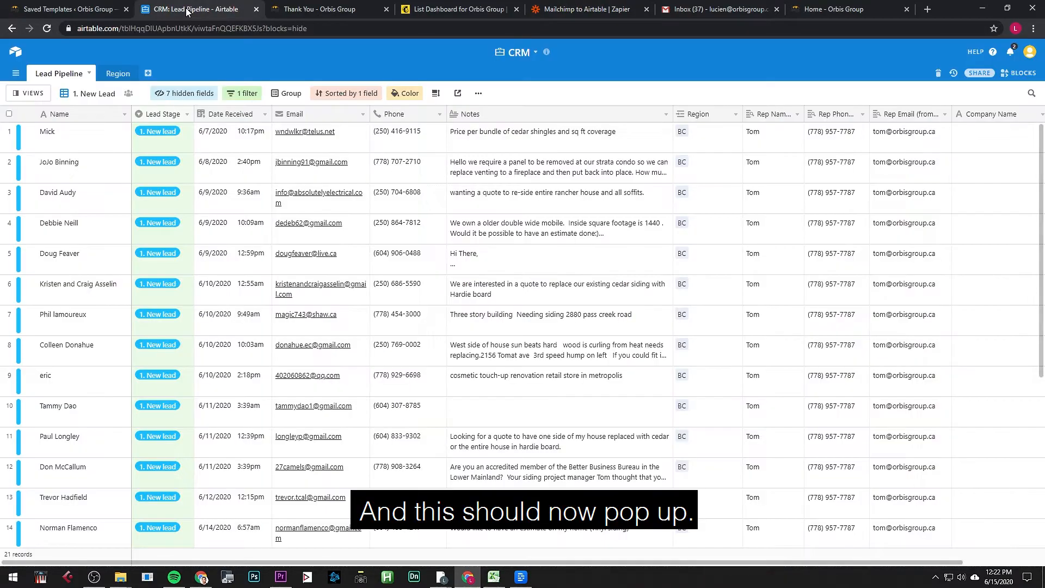
scroll(212, 490, down, 5)
click(74, 454)
click(361, 449)
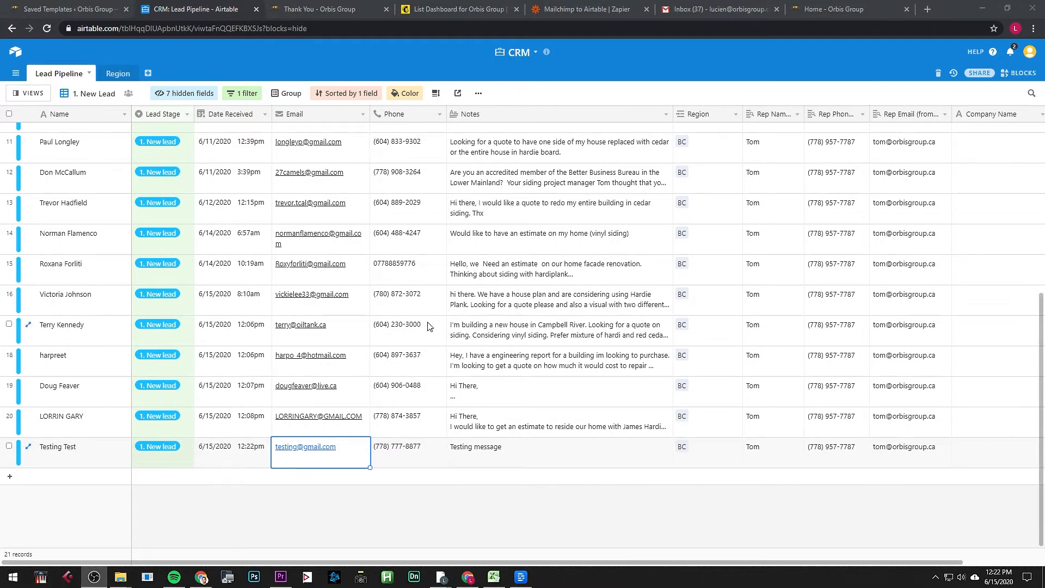
key(ctrl+Tab)
key(ctrl+Tab)
key(ctrl+Tab)
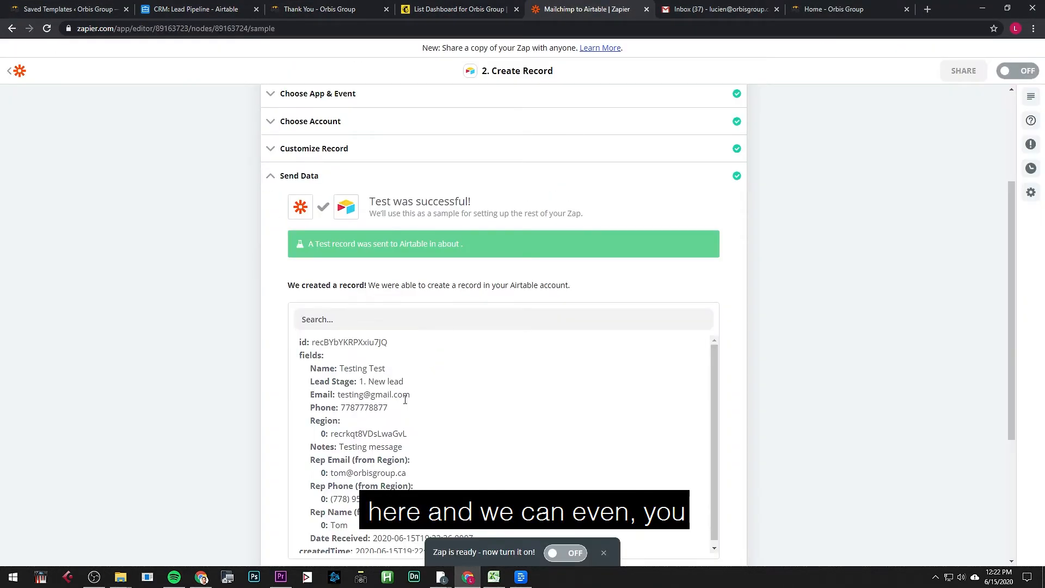
Step: Switch the Mailchimp trigger's sample record to Subscriber B
scroll(345, 256, up, 3)
click(354, 154)
click(345, 270)
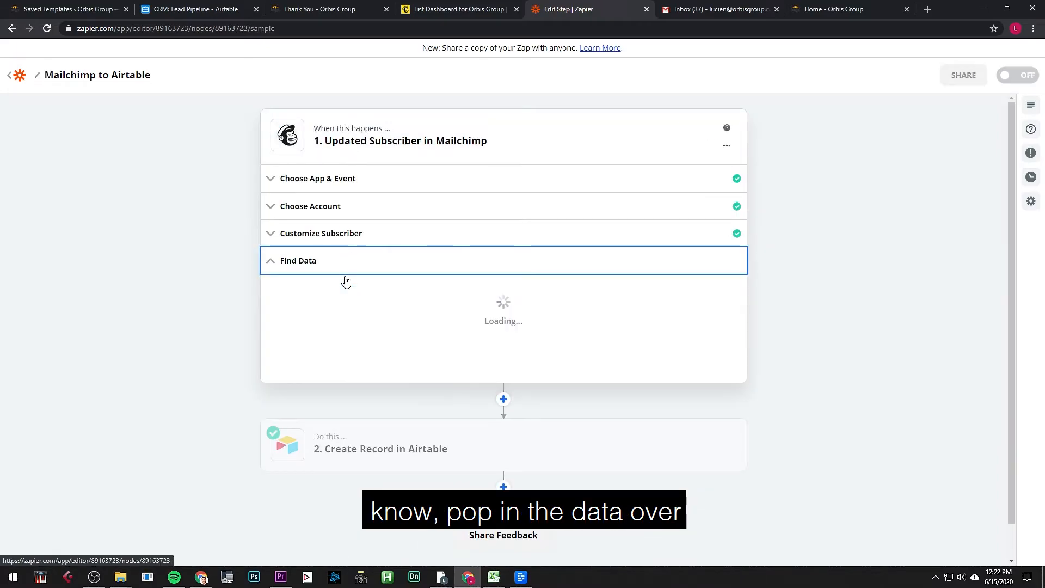
click(349, 342)
scroll(352, 370, down, 6)
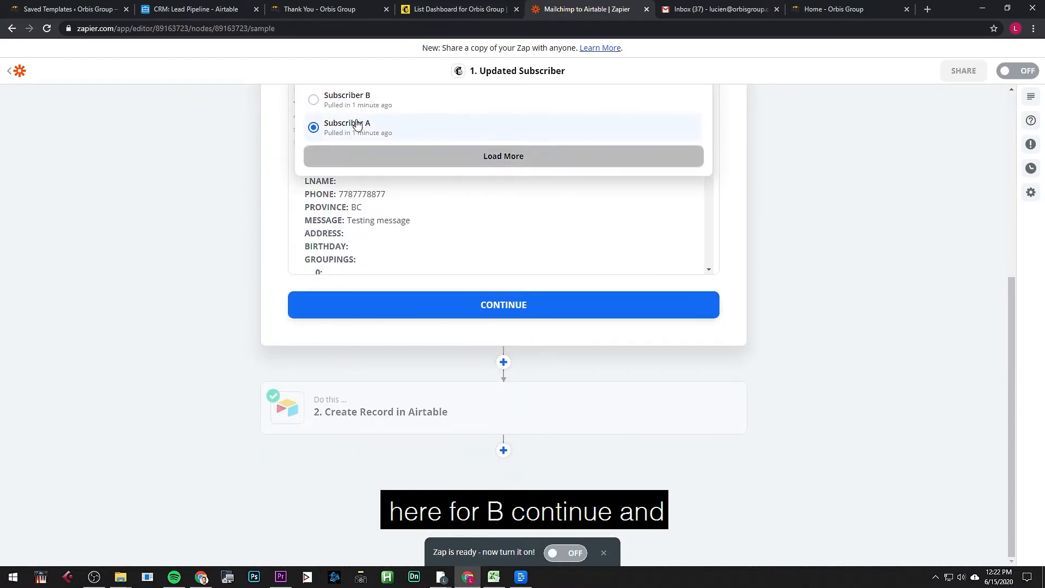
click(390, 148)
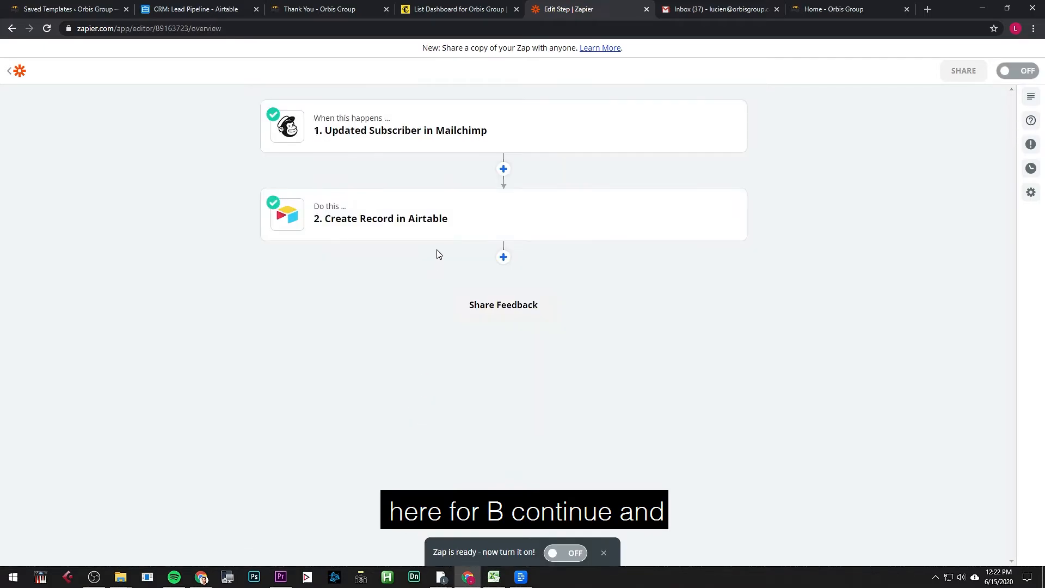
Step: Retest the Airtable step to send Subscriber B's record and check it in the Airtable CRM
click(436, 248)
click(403, 342)
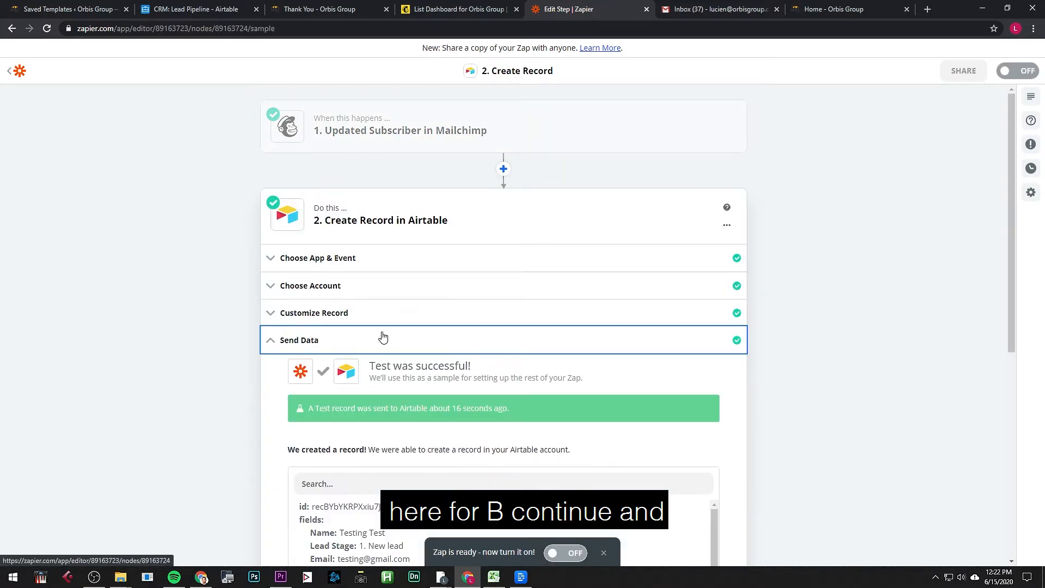
scroll(384, 354, down, 7)
scroll(387, 372, down, 1)
click(384, 366)
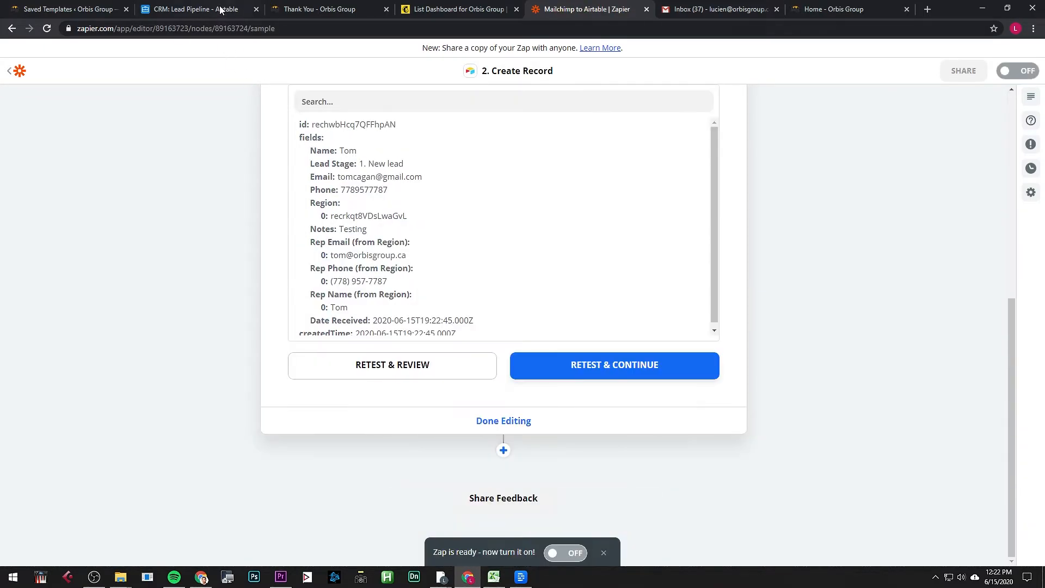
click(220, 10)
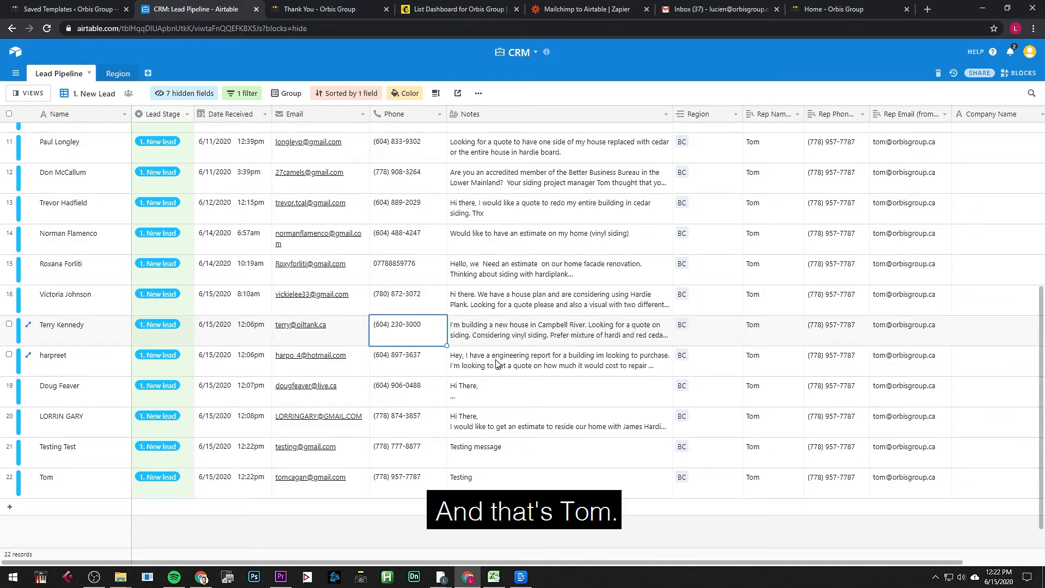
key(ctrl+Tab)
key(ctrl+Tab)
key(ctrl+Tab)
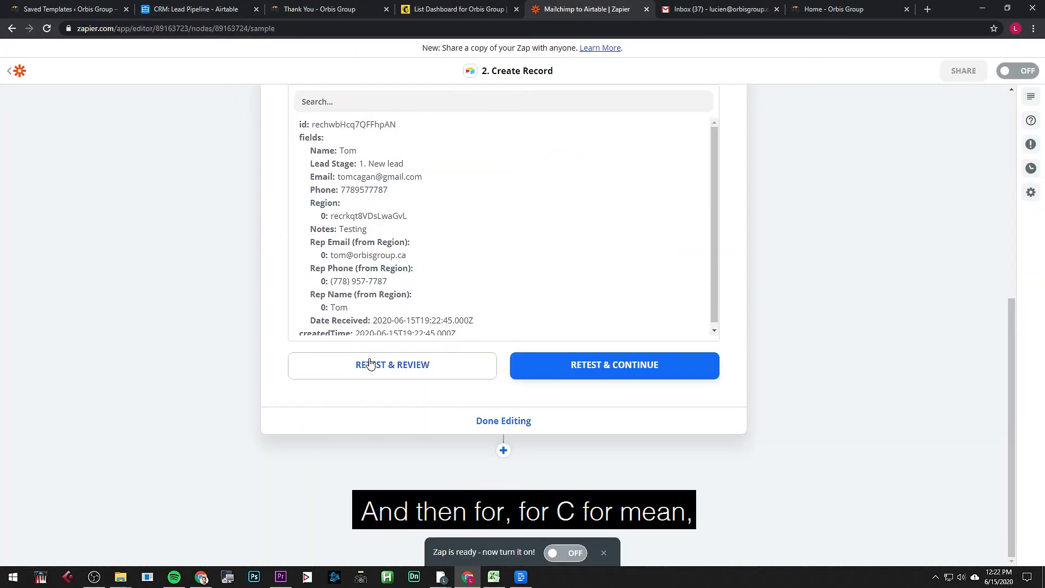
Step: Load more sample subscribers and set Subscriber C as the trigger sample
scroll(370, 366, up, 7)
click(375, 147)
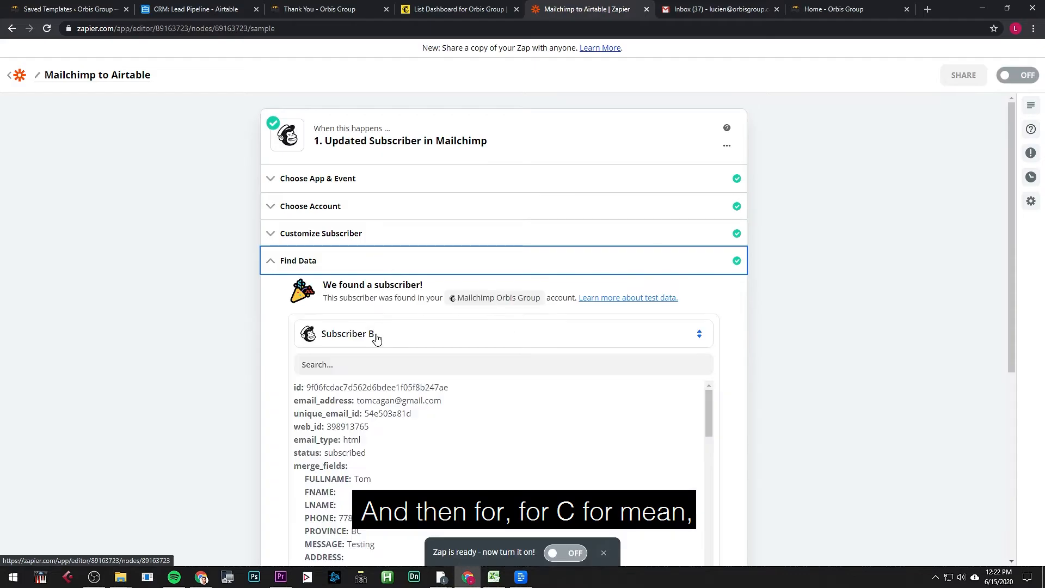
click(377, 336)
click(396, 447)
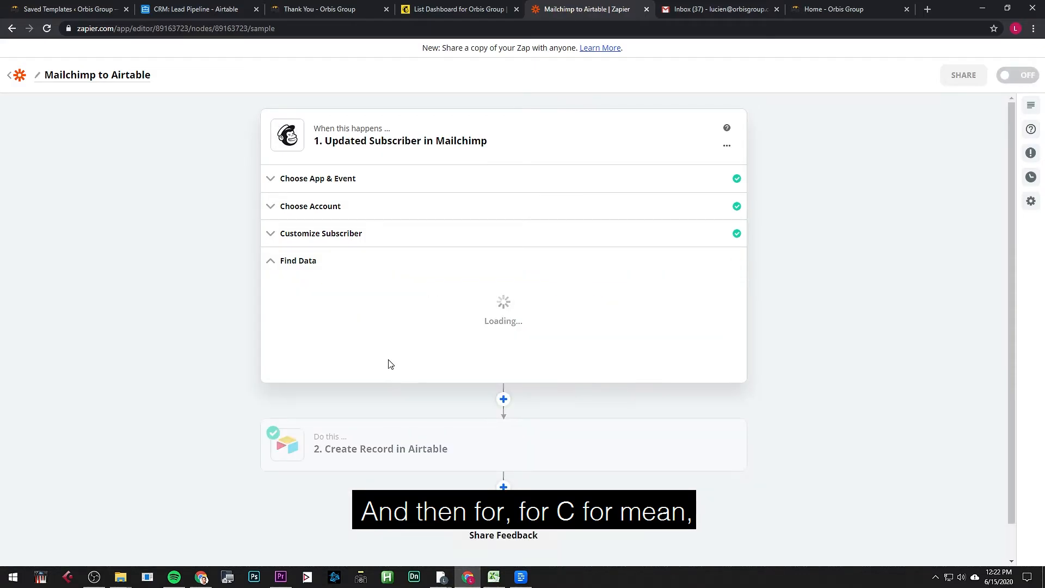
click(375, 336)
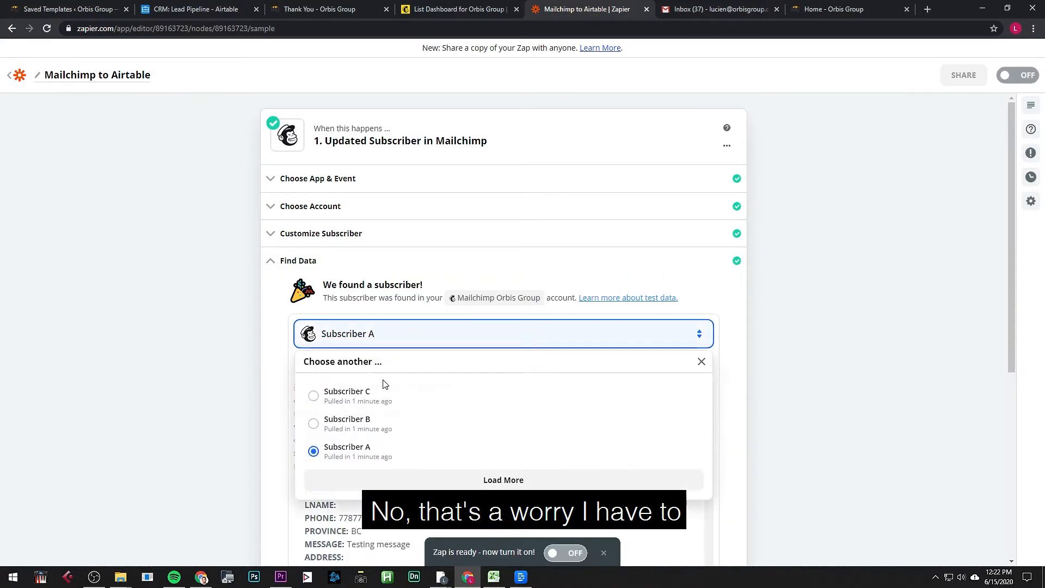
click(382, 395)
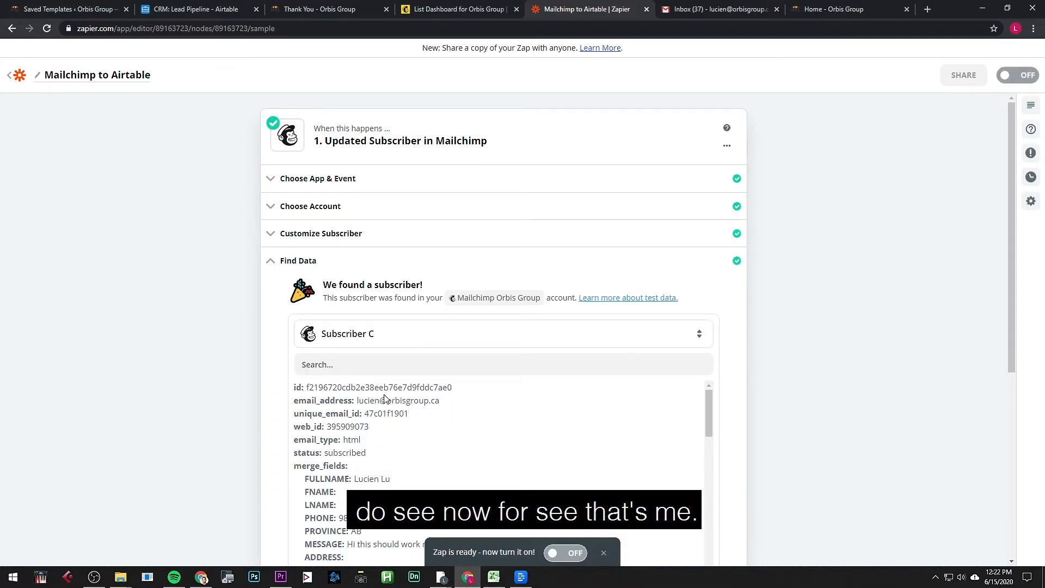
drag(385, 394, 434, 418)
click(479, 417)
scroll(450, 418, down, 5)
scroll(198, 390, down, 4)
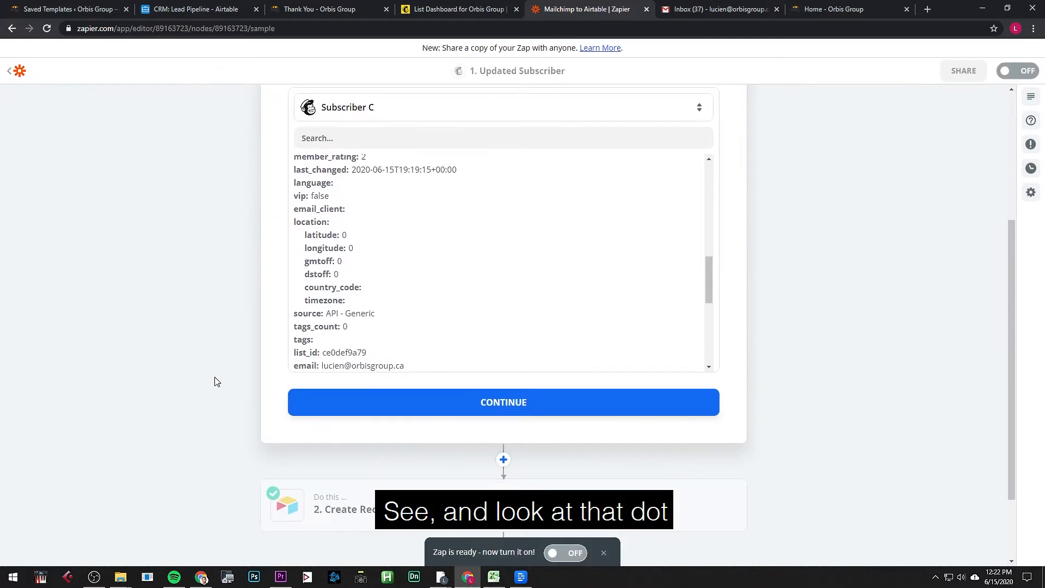
click(419, 409)
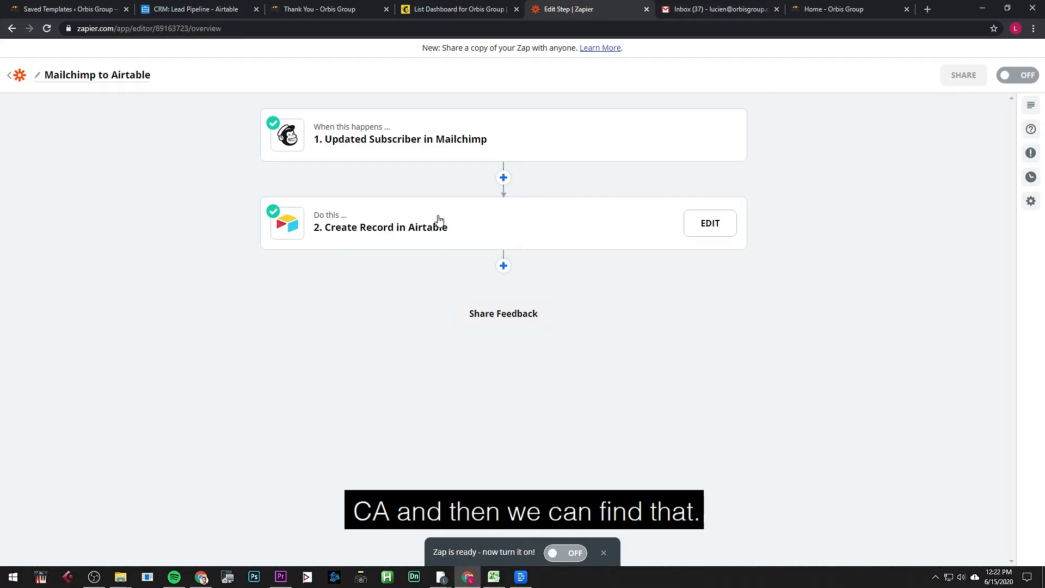
Step: Retest the Airtable step with Subscriber C's data and check the new lead in Airtable
click(439, 223)
click(350, 354)
scroll(375, 359, down, 7)
click(375, 359)
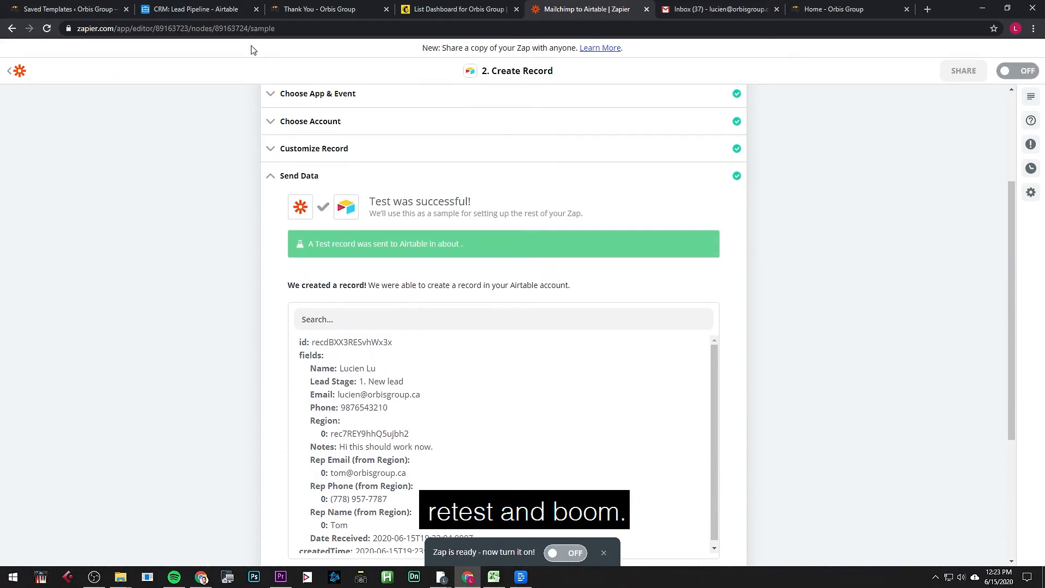
click(217, 10)
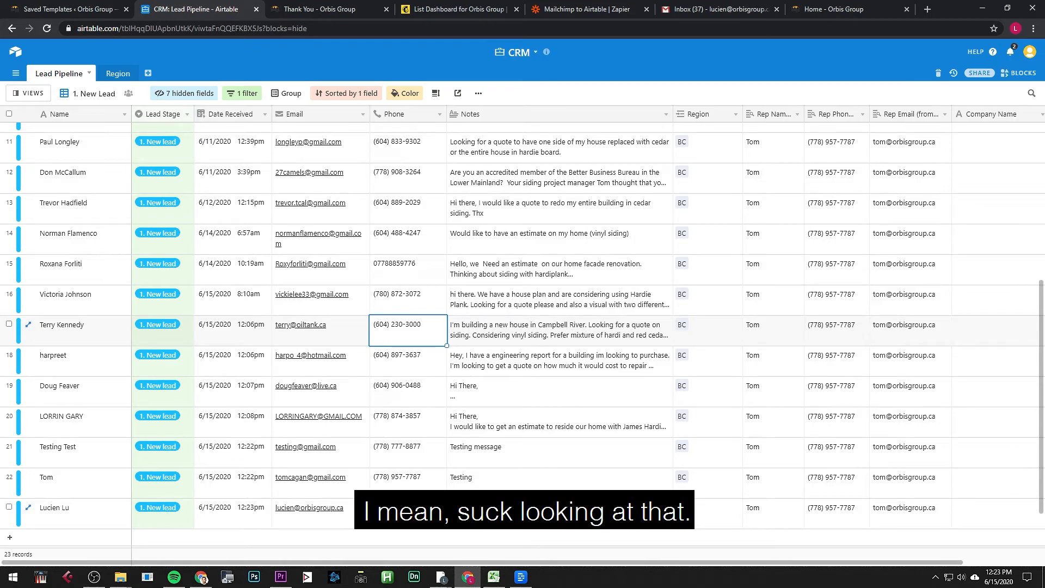
key(ctrl+Tab)
key(ctrl+Tab)
key(ctrl+Tab)
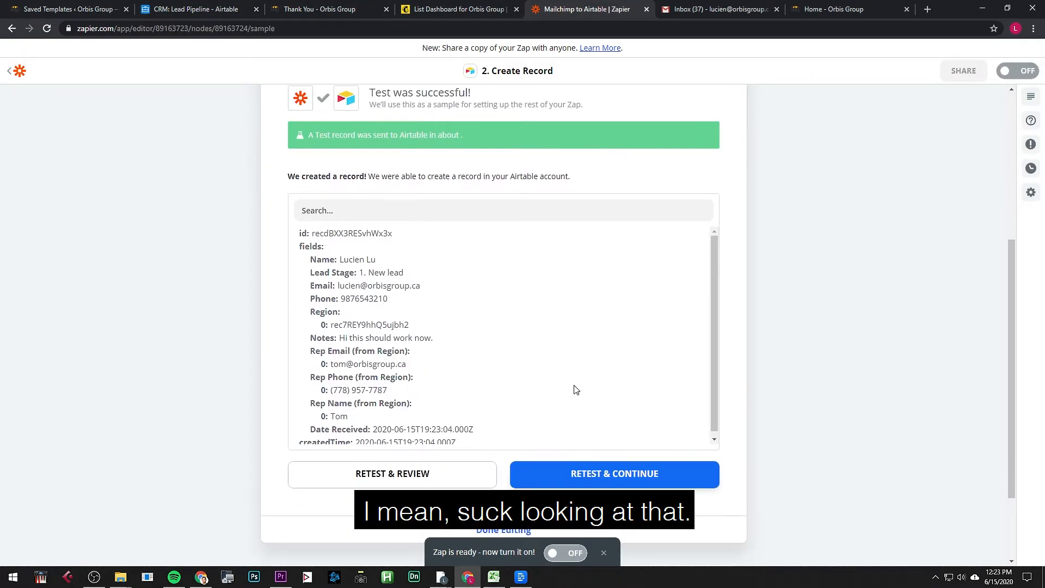
Step: Finish editing, switch the Zap on, and return to the website's thank-you page
click(550, 532)
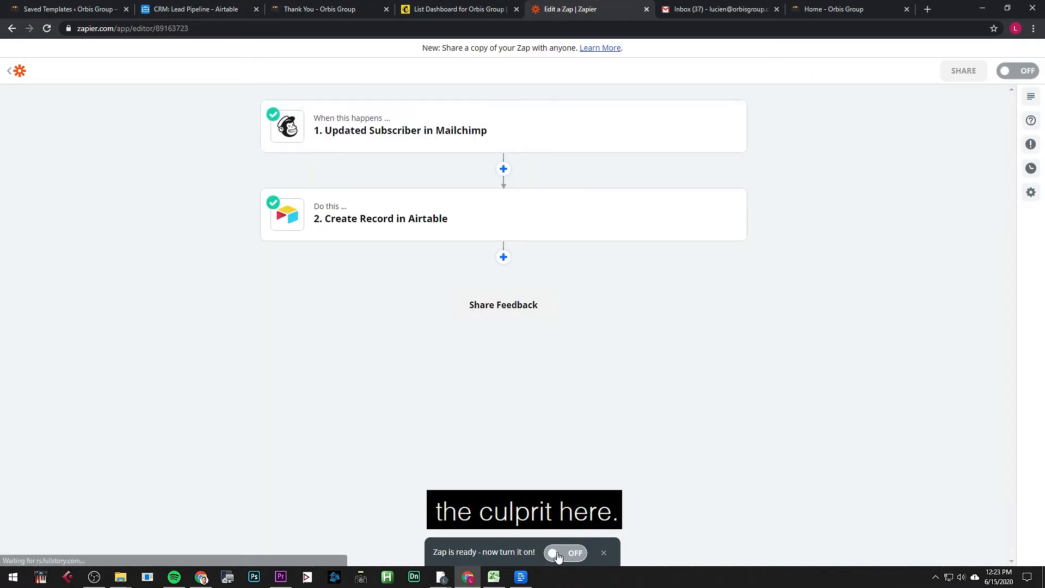
click(558, 554)
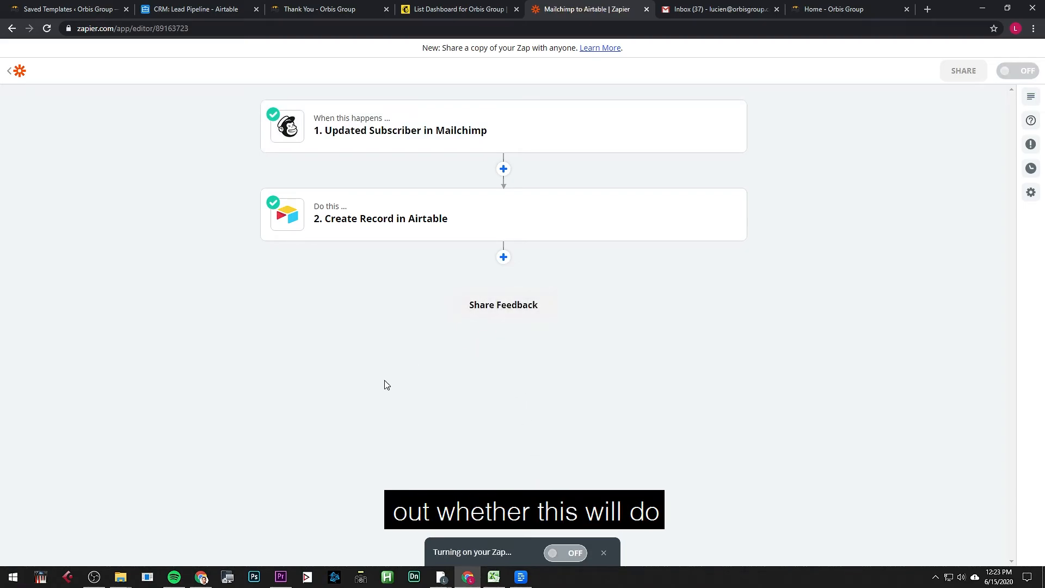
click(373, 9)
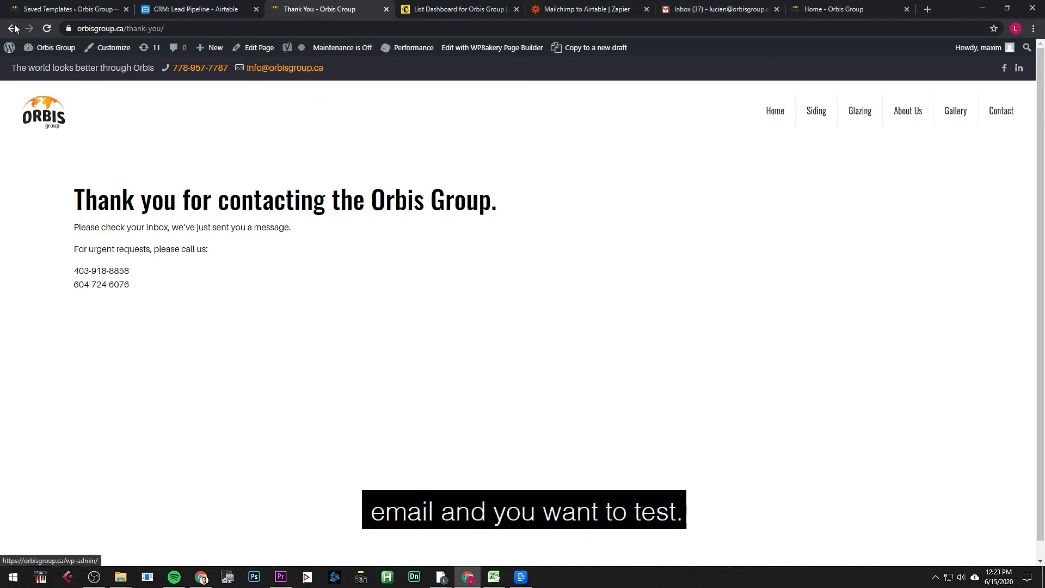
Step: Strip the thank-you path from the address to reload the Orbis Group home page
click(158, 29)
drag(158, 29, 403, 26)
key(BackSpace)
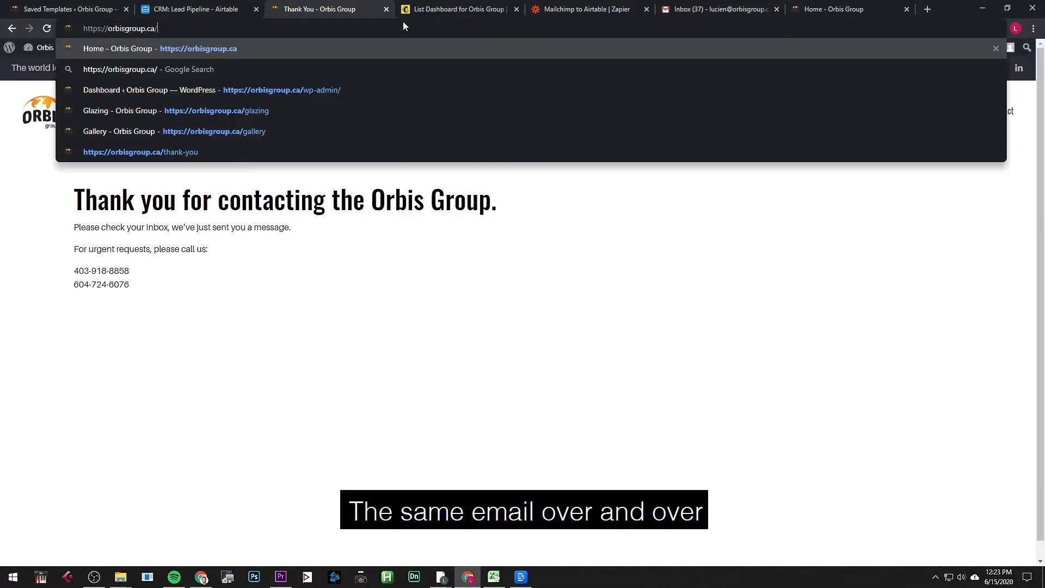
key(Return)
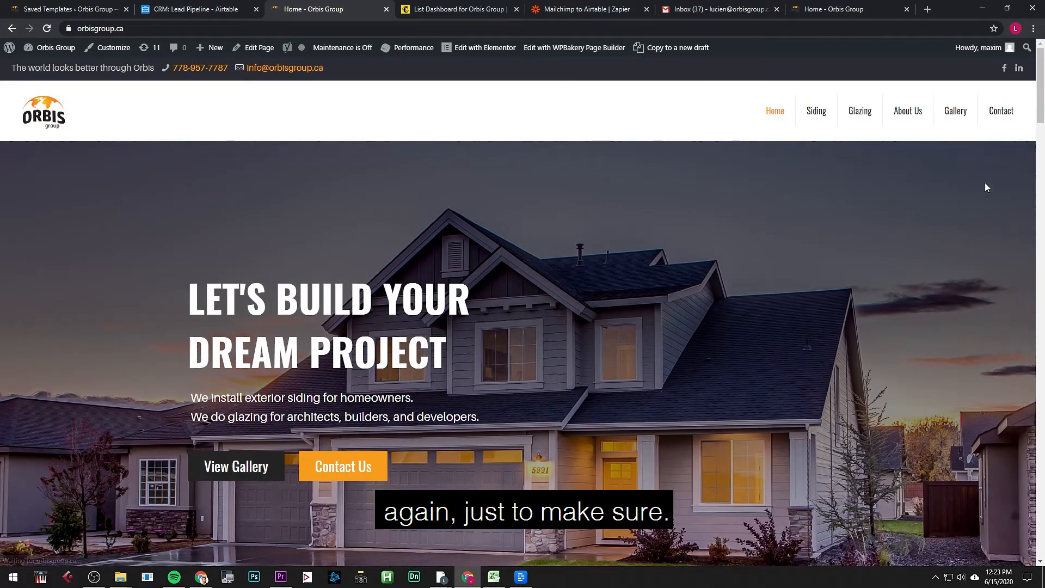
scroll(940, 202, down, 20)
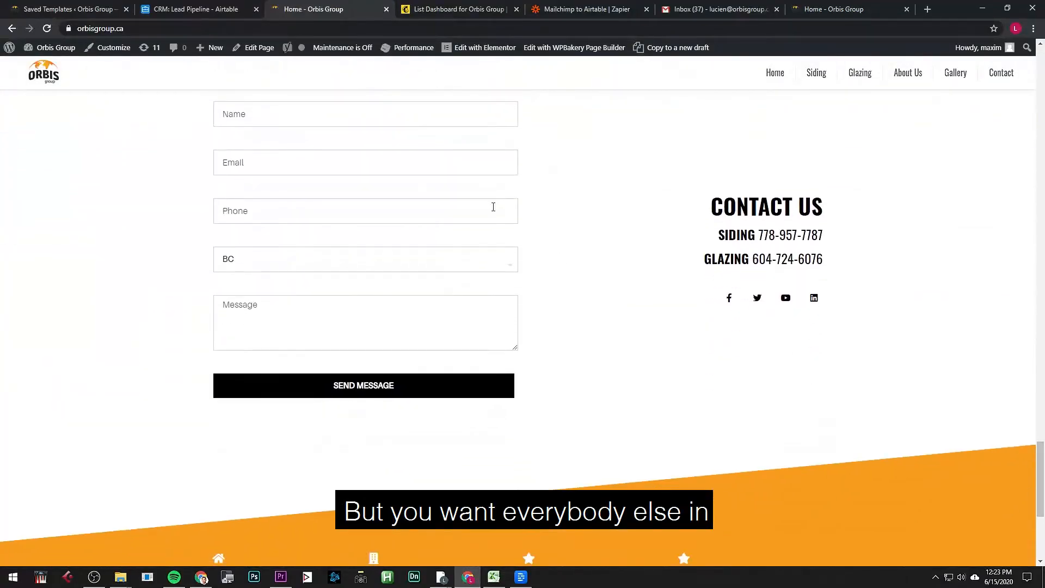
Step: Enter the name and a test e-mail address, changing its test number to 692
click(341, 112)
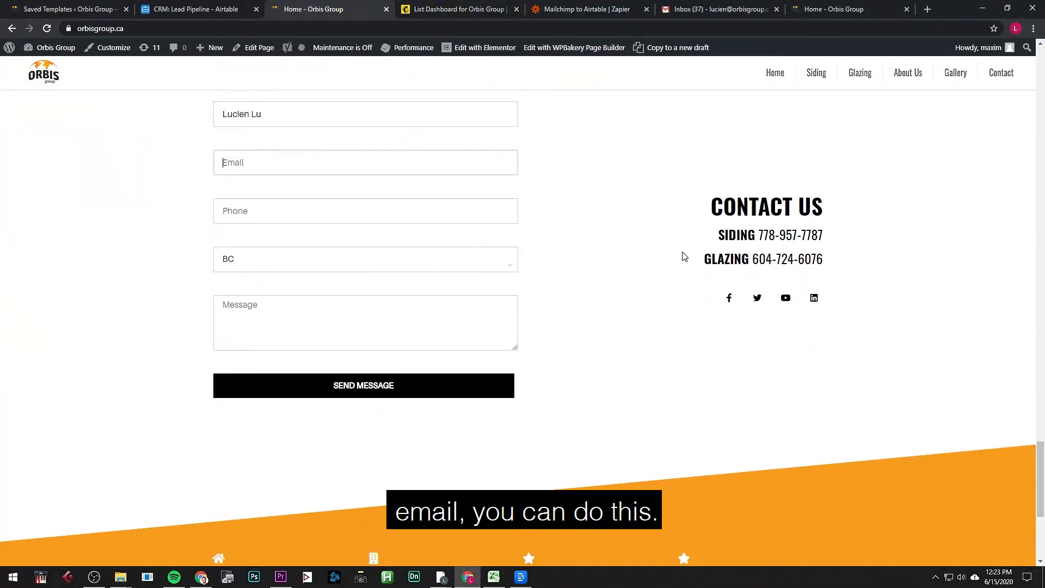
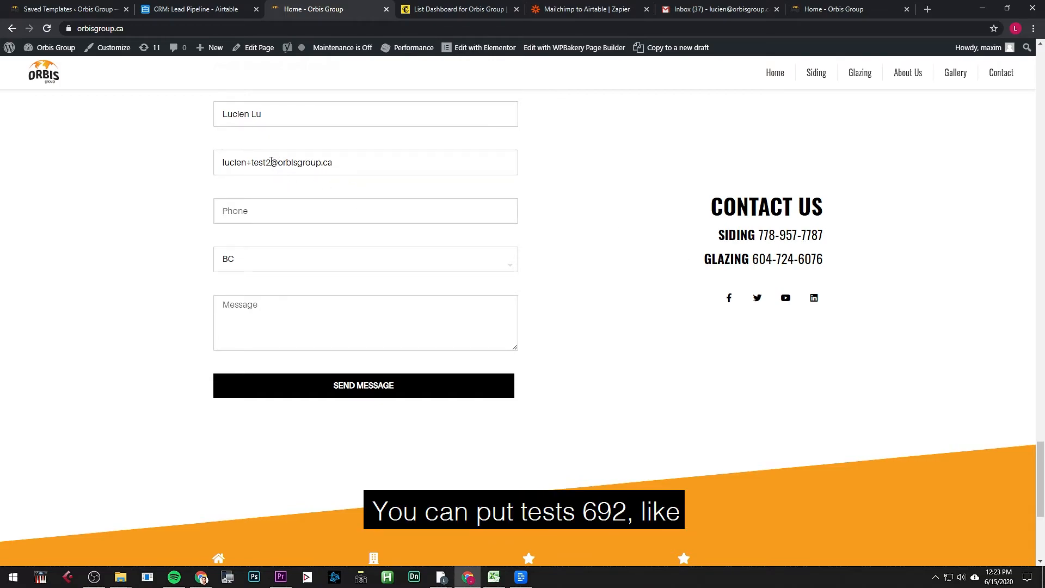
drag(271, 162, 266, 161)
text(692)
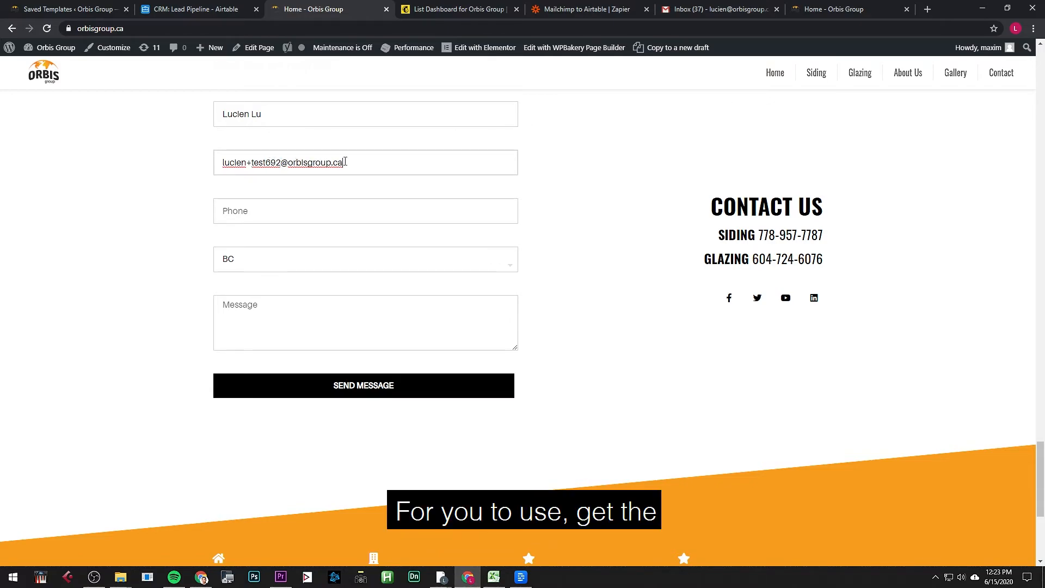
drag(351, 160, 293, 166)
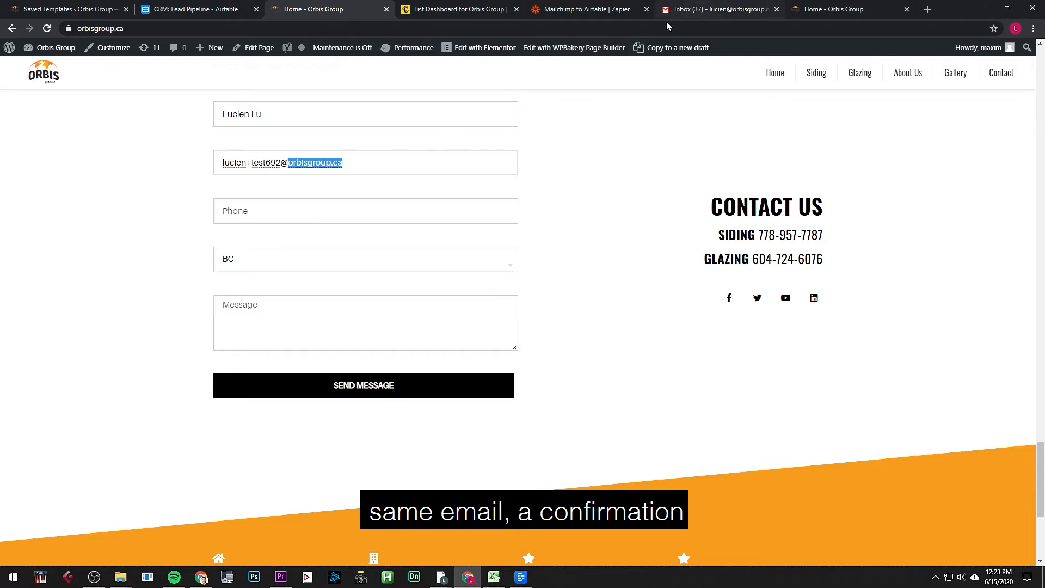
double_click(242, 165)
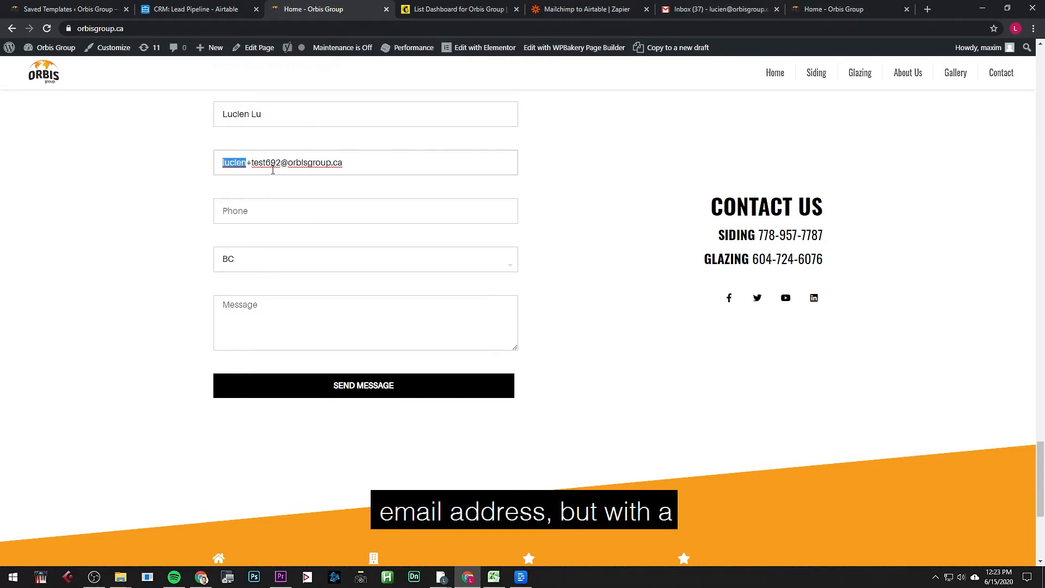
drag(281, 163, 261, 164)
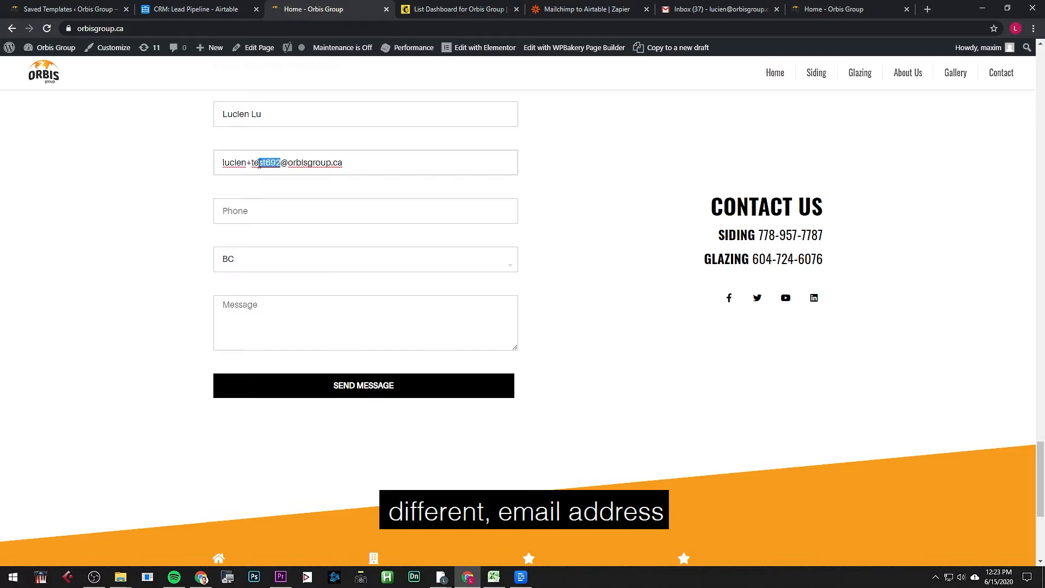
Step: Autofill the phone, choose province AB, finish the message 'This Is Test #692', and submit
click(287, 211)
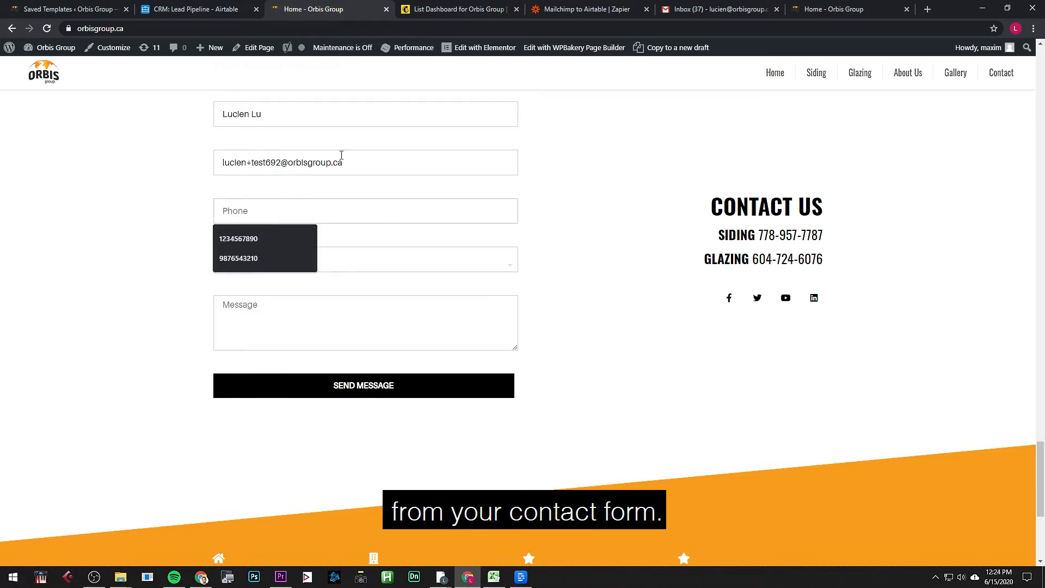
click(279, 238)
click(297, 267)
click(303, 287)
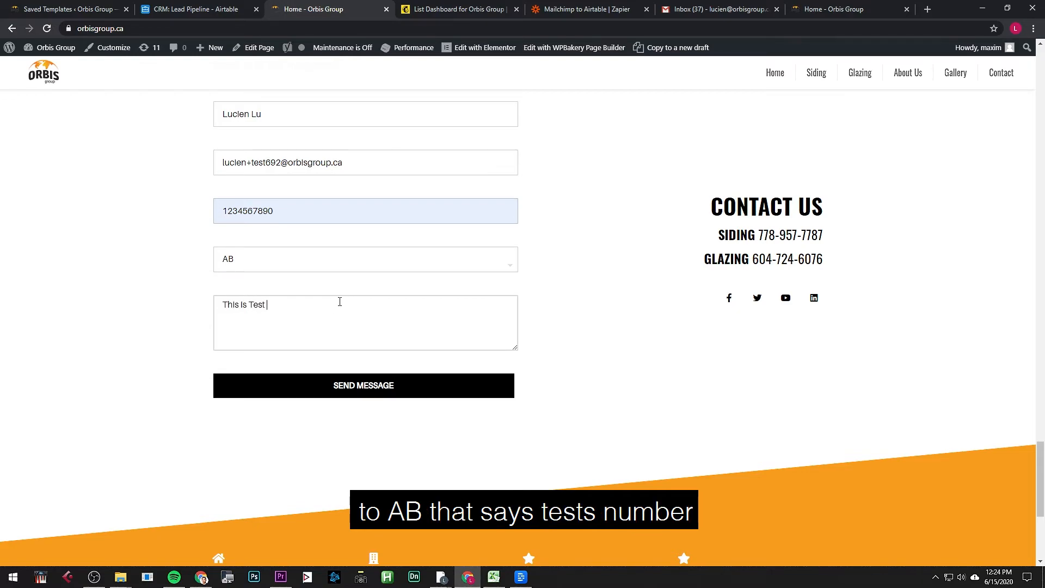
key(BackSpace)
text(692)
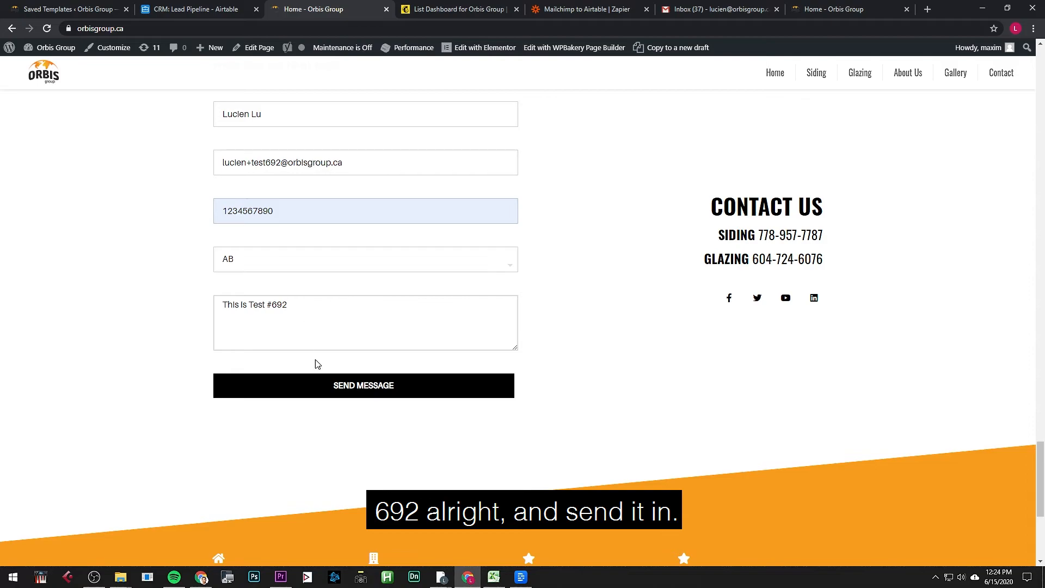
click(362, 387)
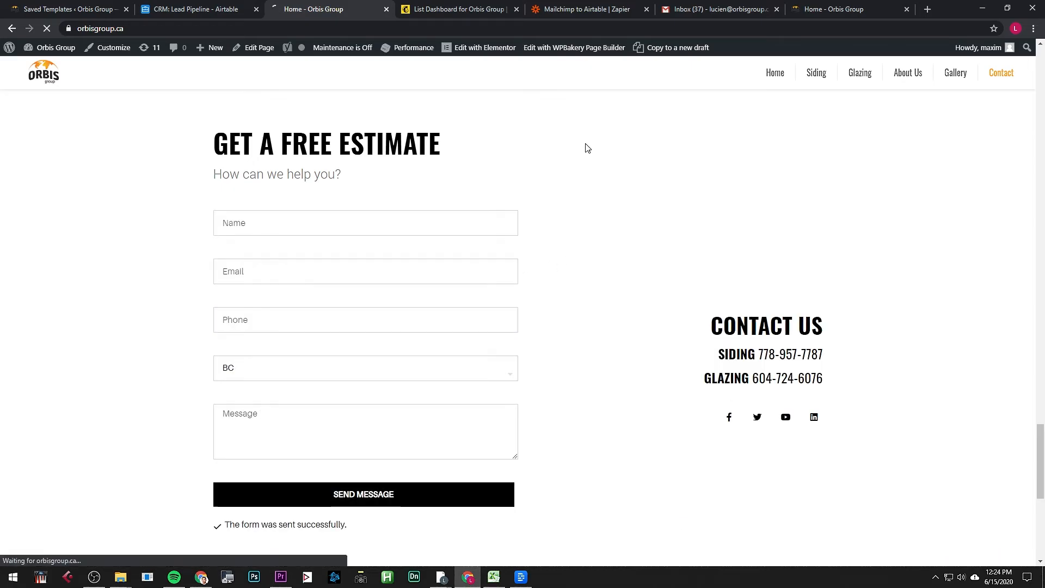
drag(152, 199, 432, 273)
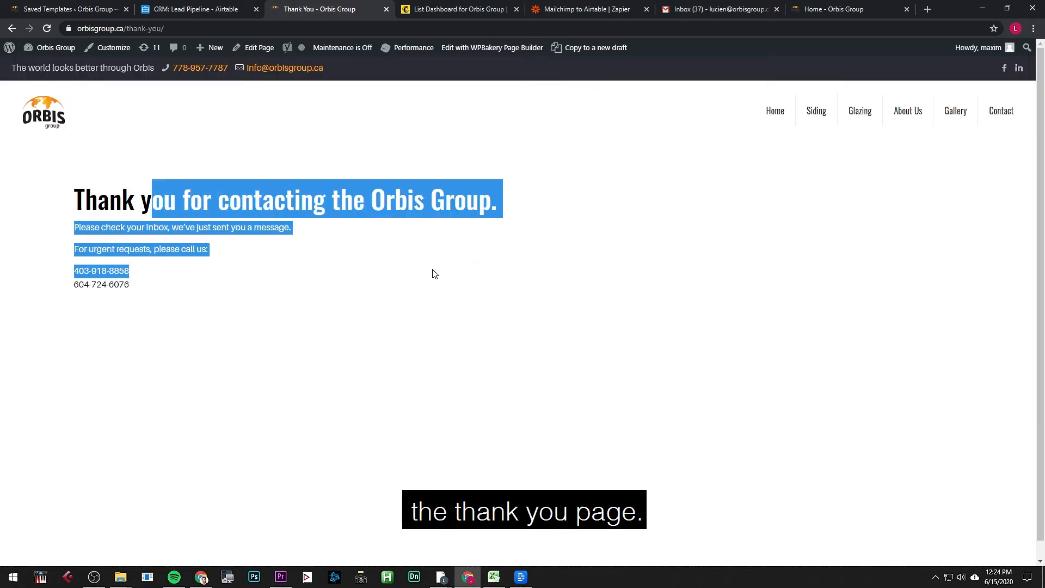
Step: Go from the Zaps list to Task History and refresh it to show new runs
click(364, 224)
click(596, 11)
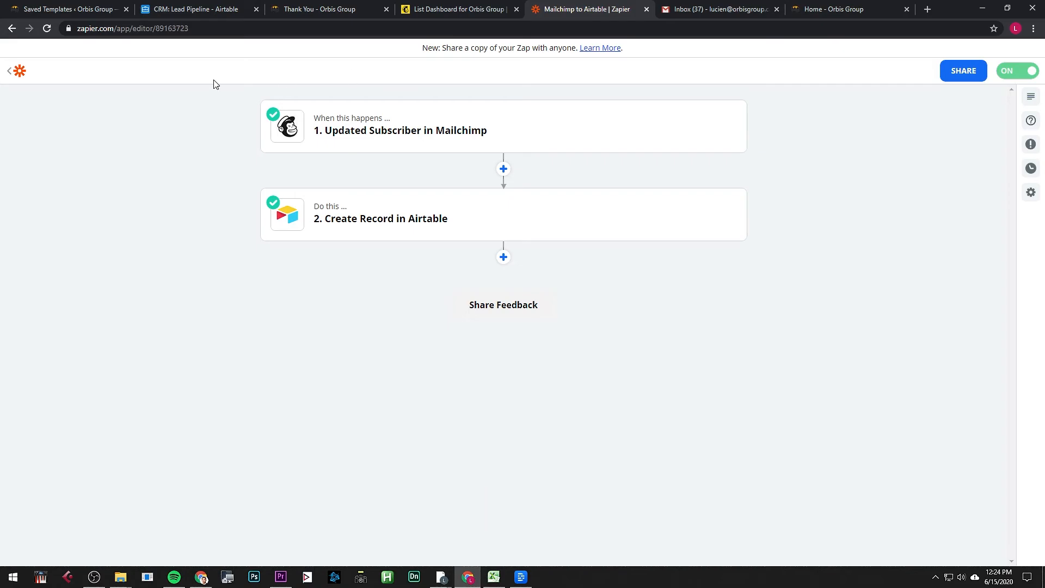
click(8, 71)
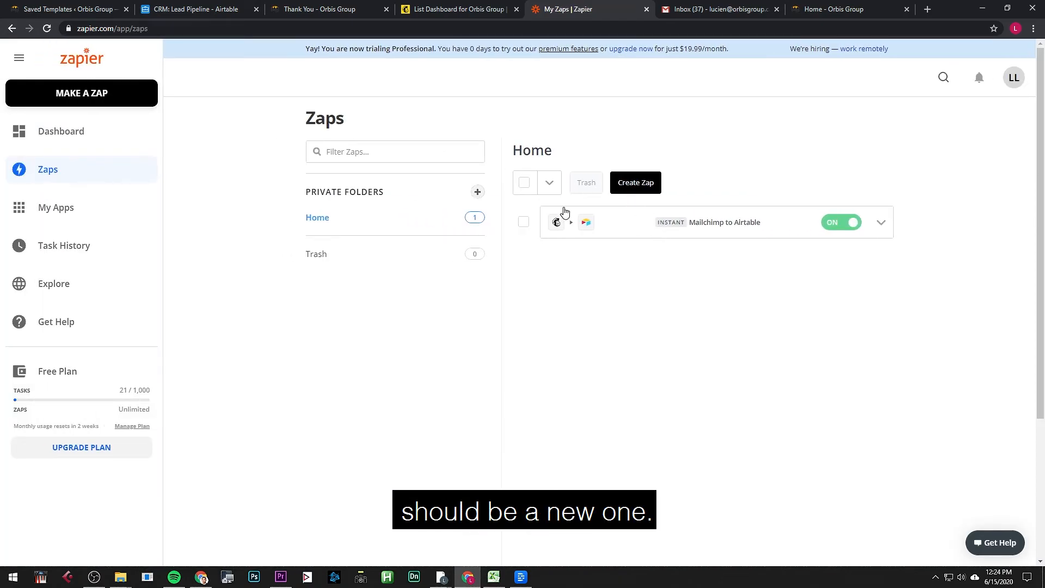
click(126, 248)
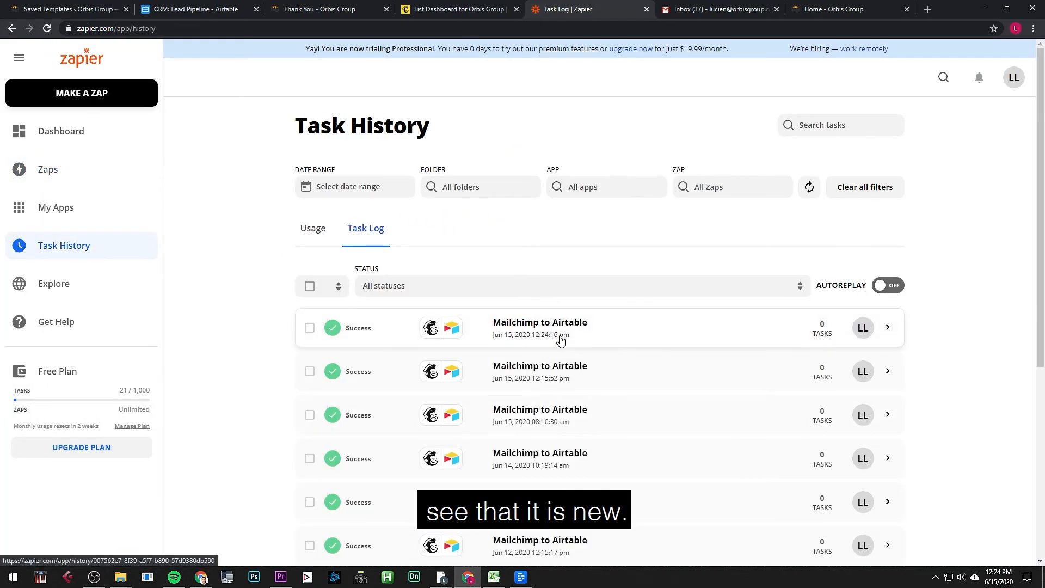
key(F5)
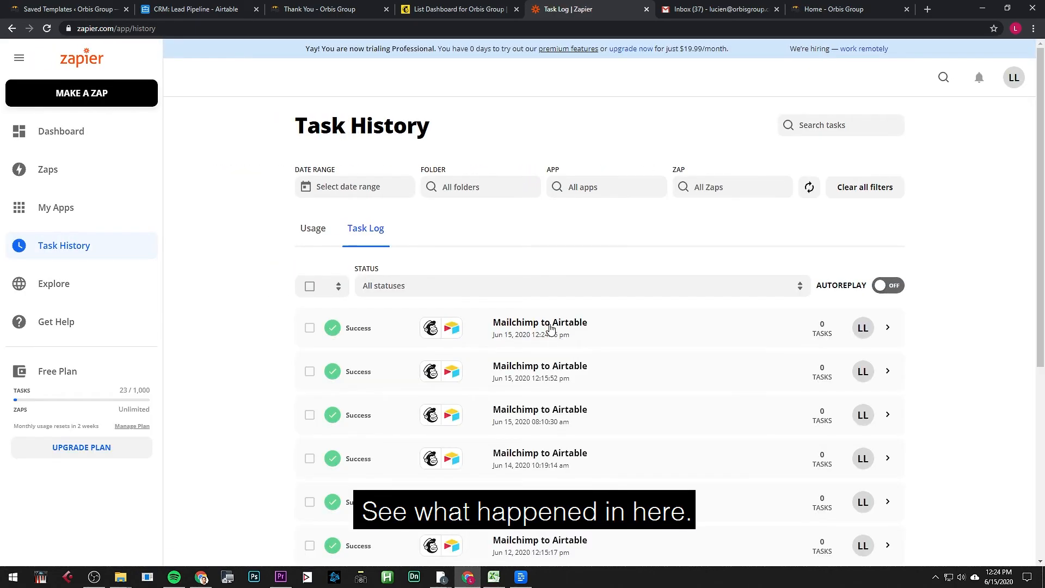
Step: Inspect the newest Mailchimp to Airtable run, confirming it sent the Test #692 lead
click(551, 328)
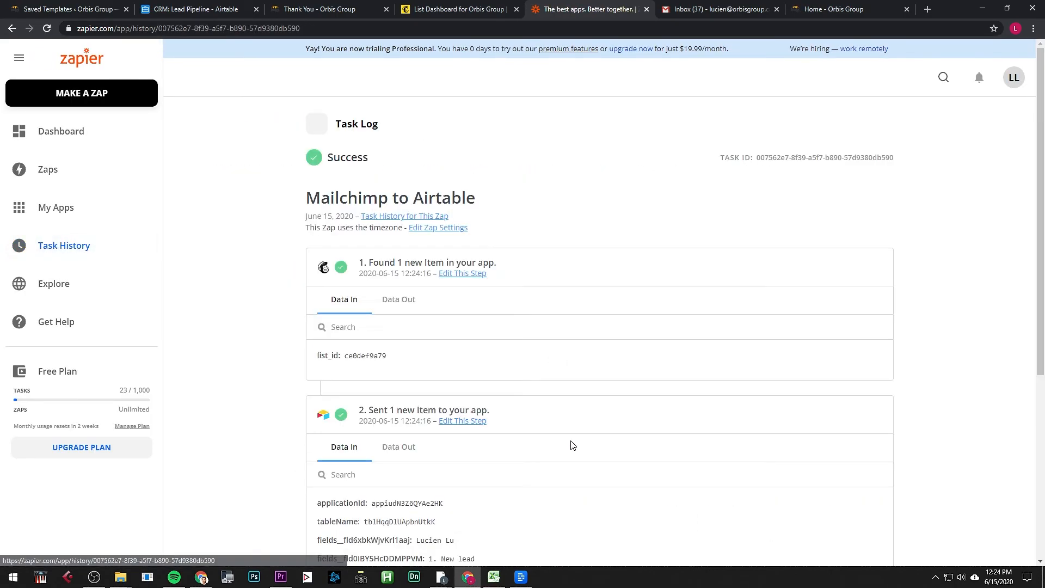
scroll(462, 436, down, 2)
drag(439, 468, 534, 471)
click(538, 486)
scroll(539, 490, down, 4)
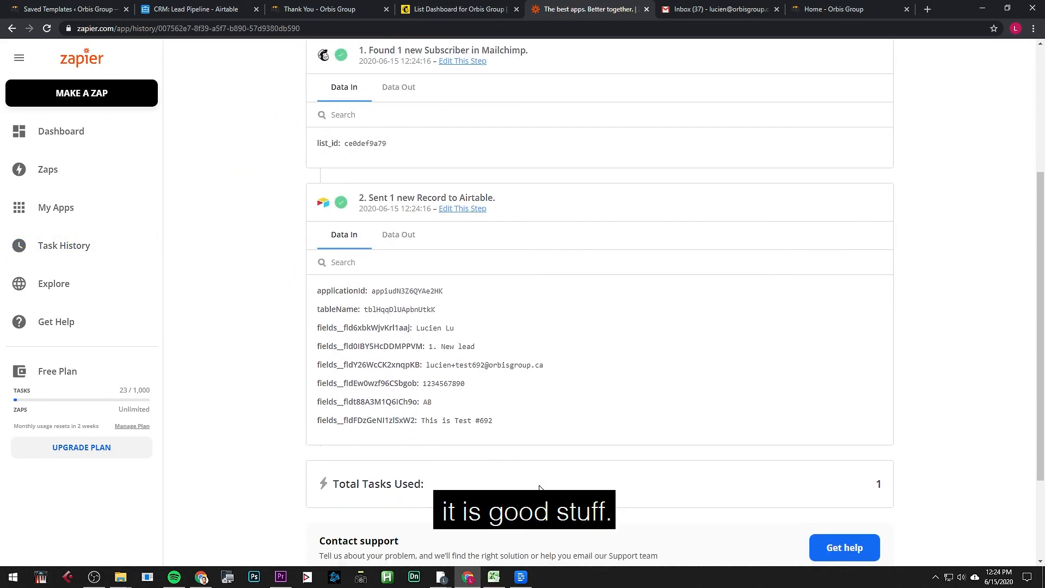
key(alt+Left)
key(ctrl+Tab)
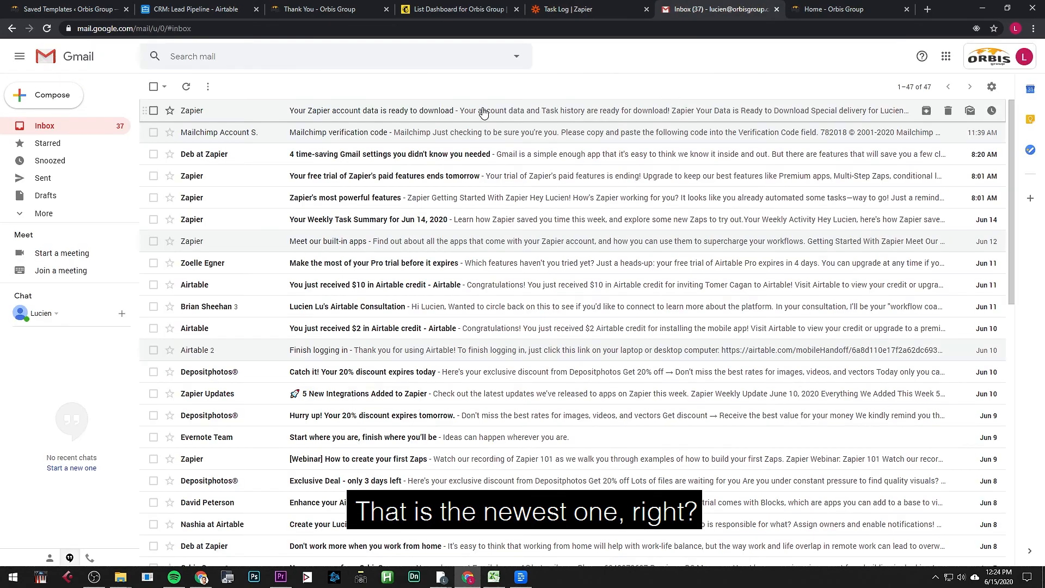
Step: Refresh Gmail, then locate row 24 in Airtable with note 'This is Test #692' and region AB
key(F5)
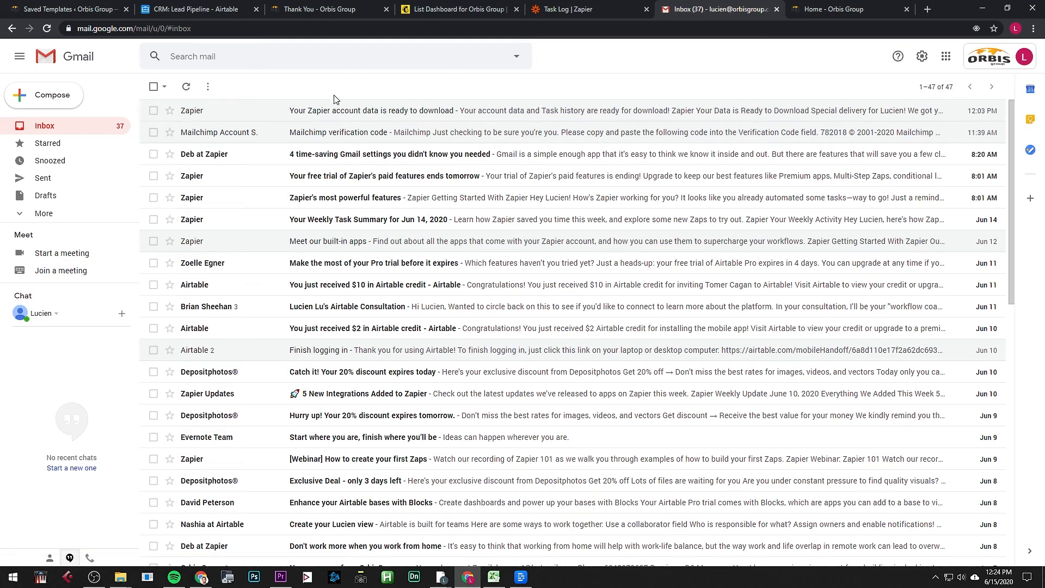
key(ctrl+2)
scroll(337, 269, down, 3)
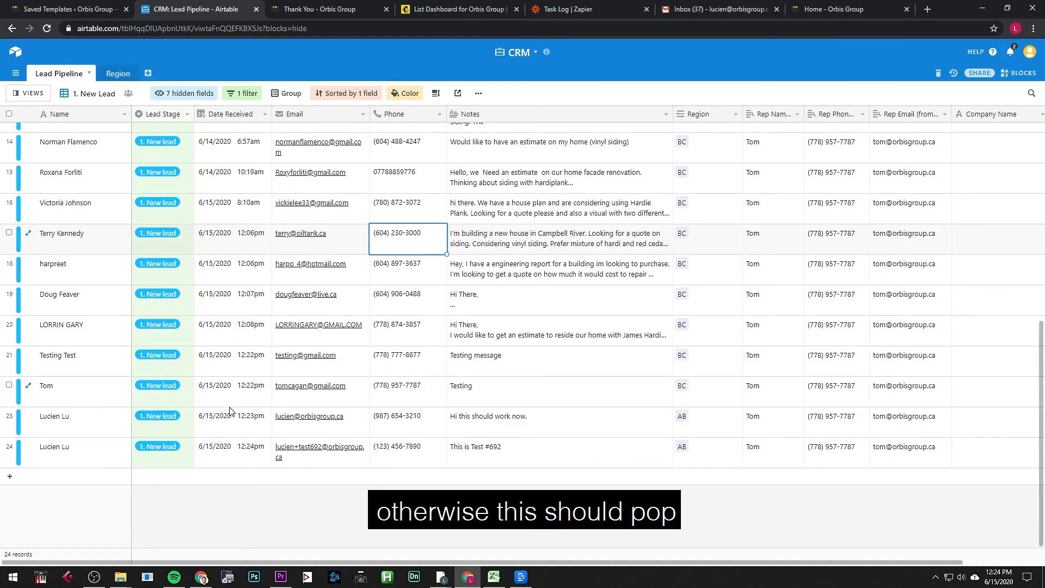
click(536, 455)
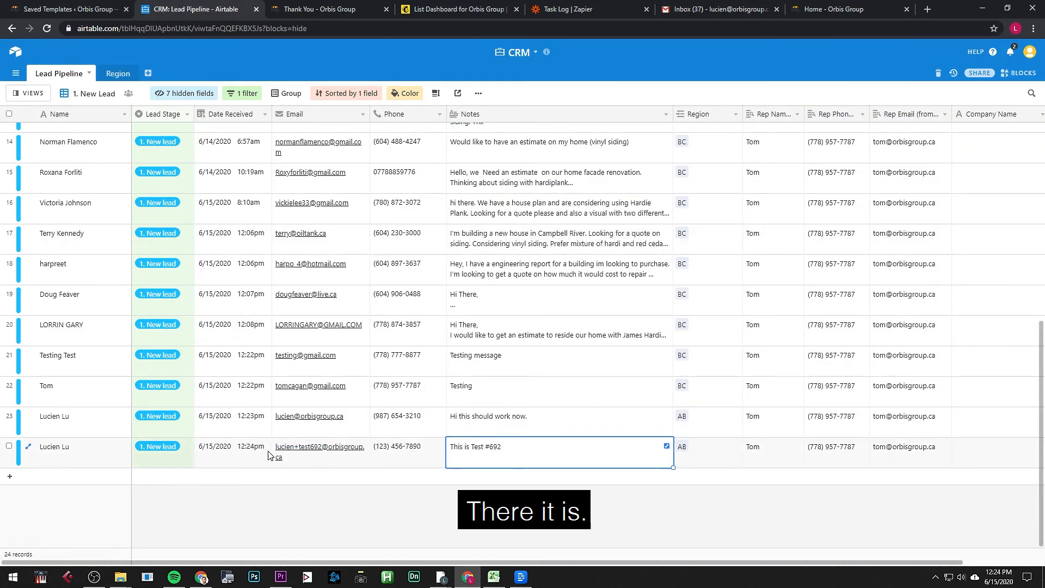
click(233, 453)
click(501, 453)
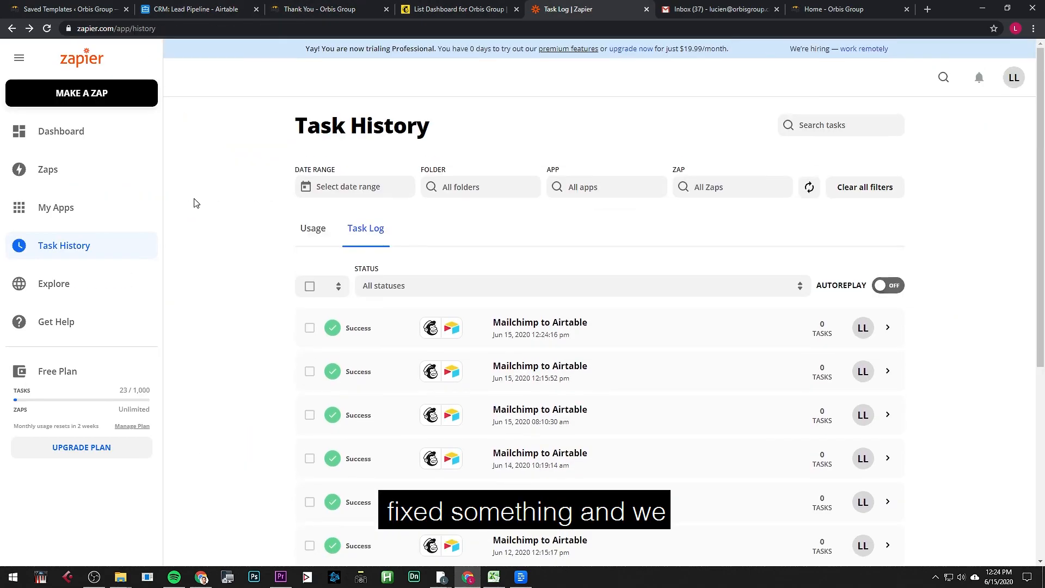
Step: Confirm in the Zaps list that Mailchimp to Airtable is ON, then return to the Test #692 lead
click(60, 129)
click(77, 167)
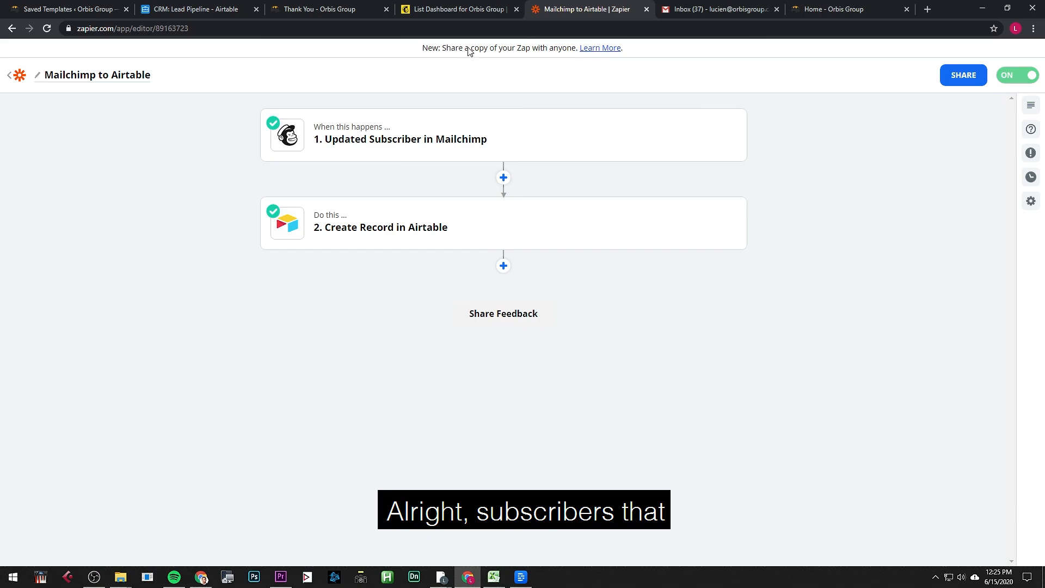
click(334, 11)
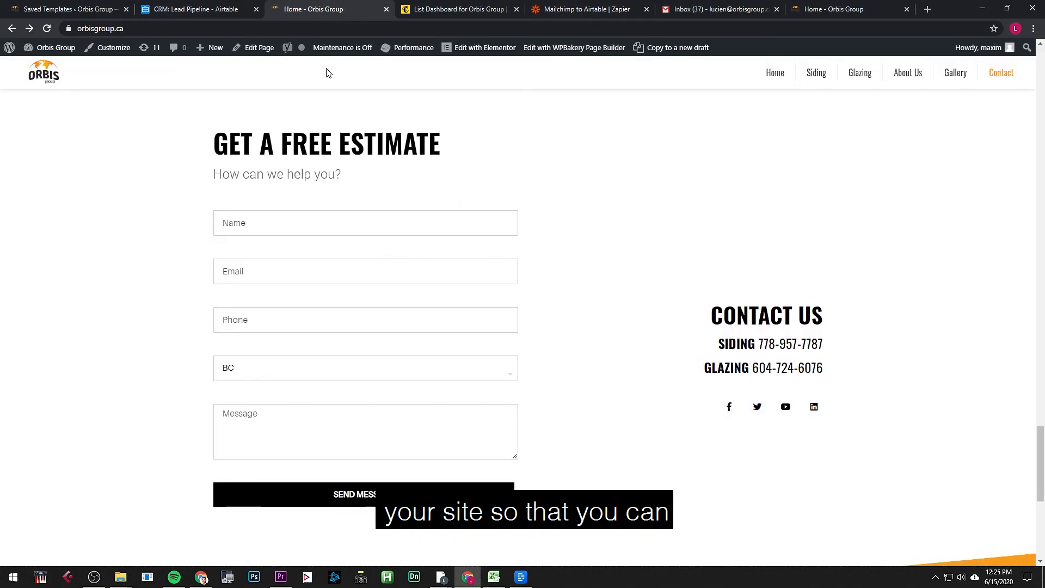
click(222, 11)
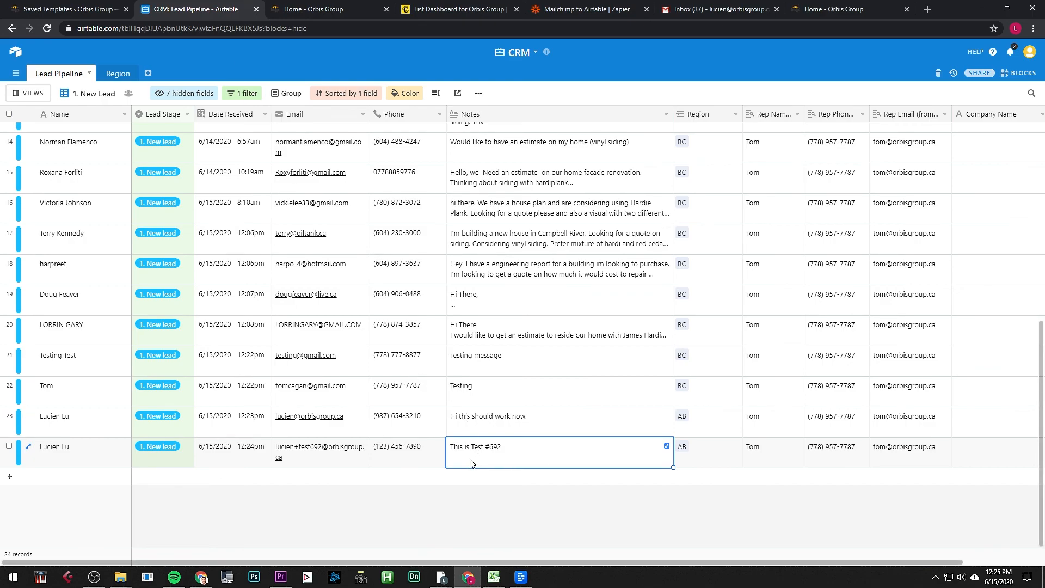